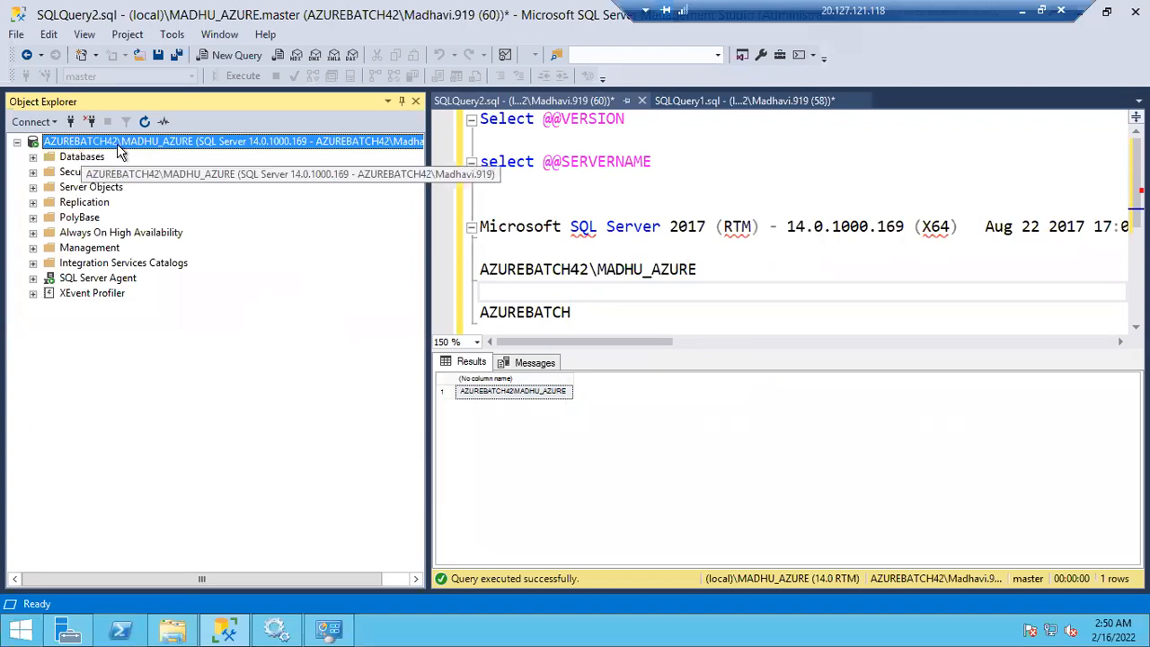
Compare the server name in the query results with the computer name in System properties and the instance name in Object Explorer.
click(494, 395)
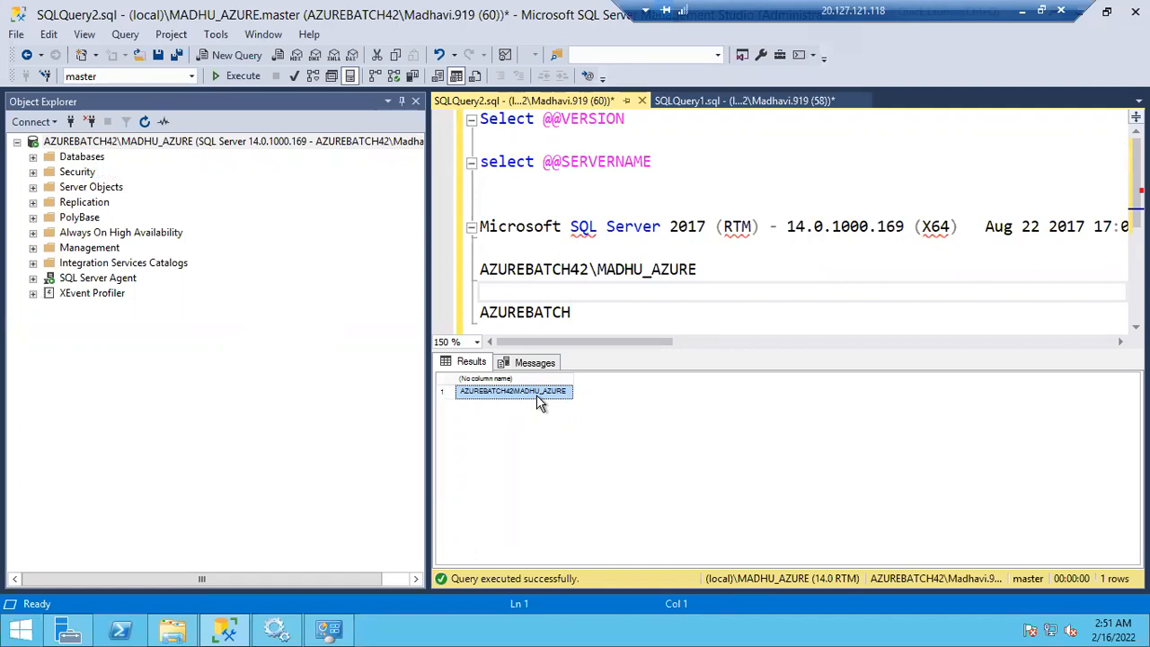
click(345, 631)
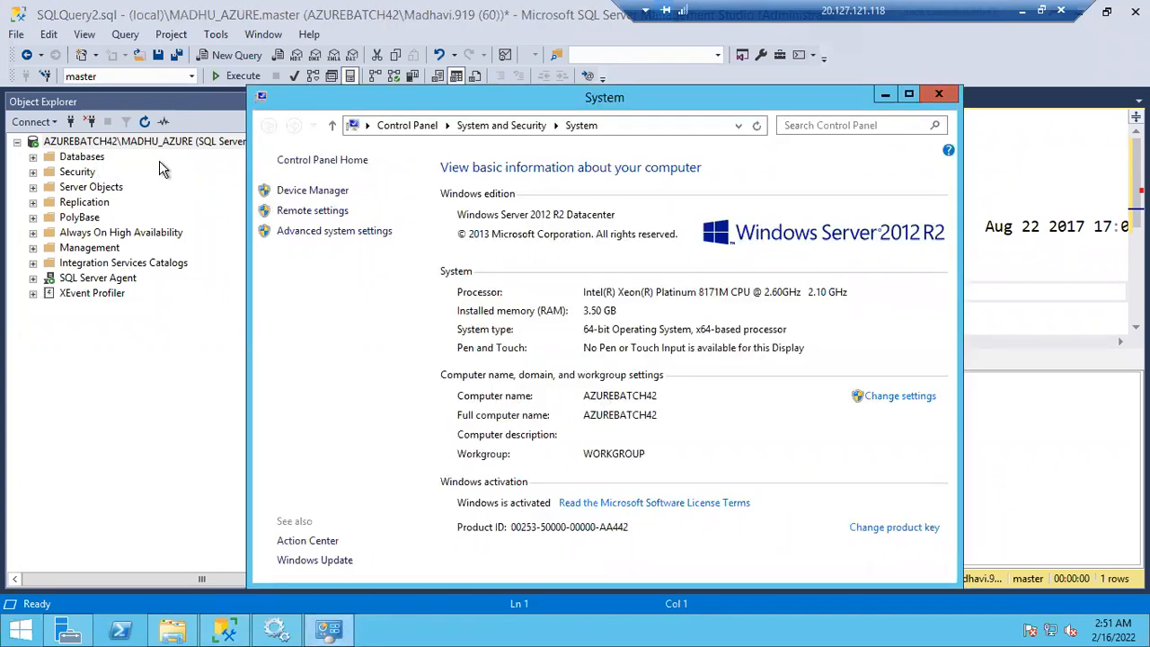
click(145, 145)
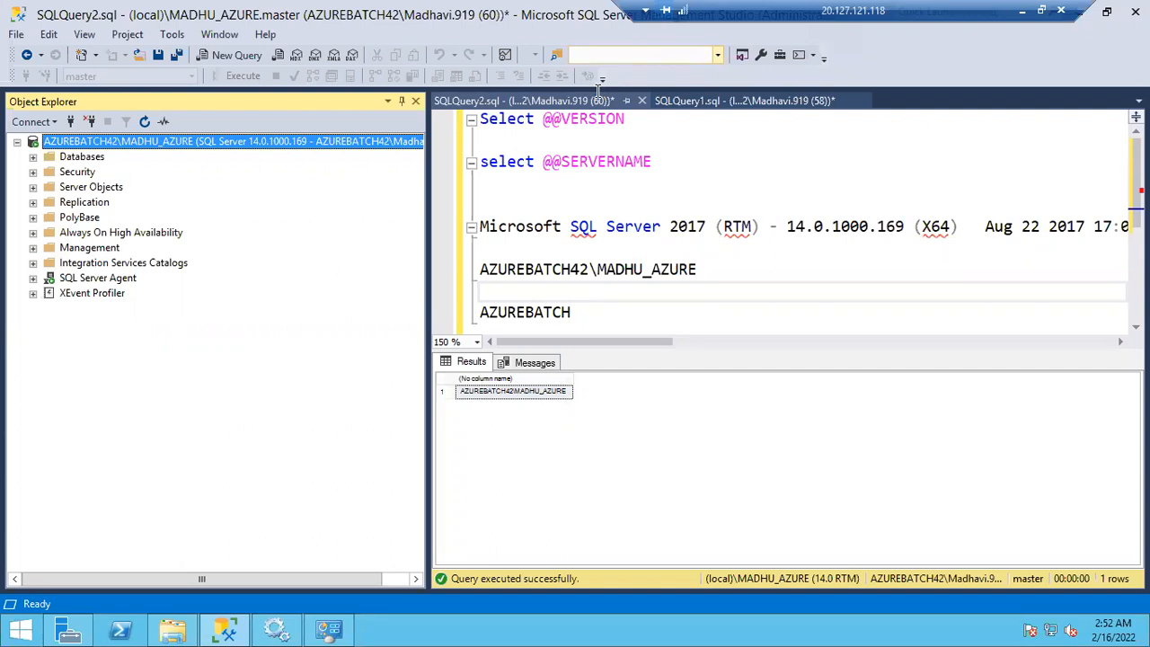
click(597, 223)
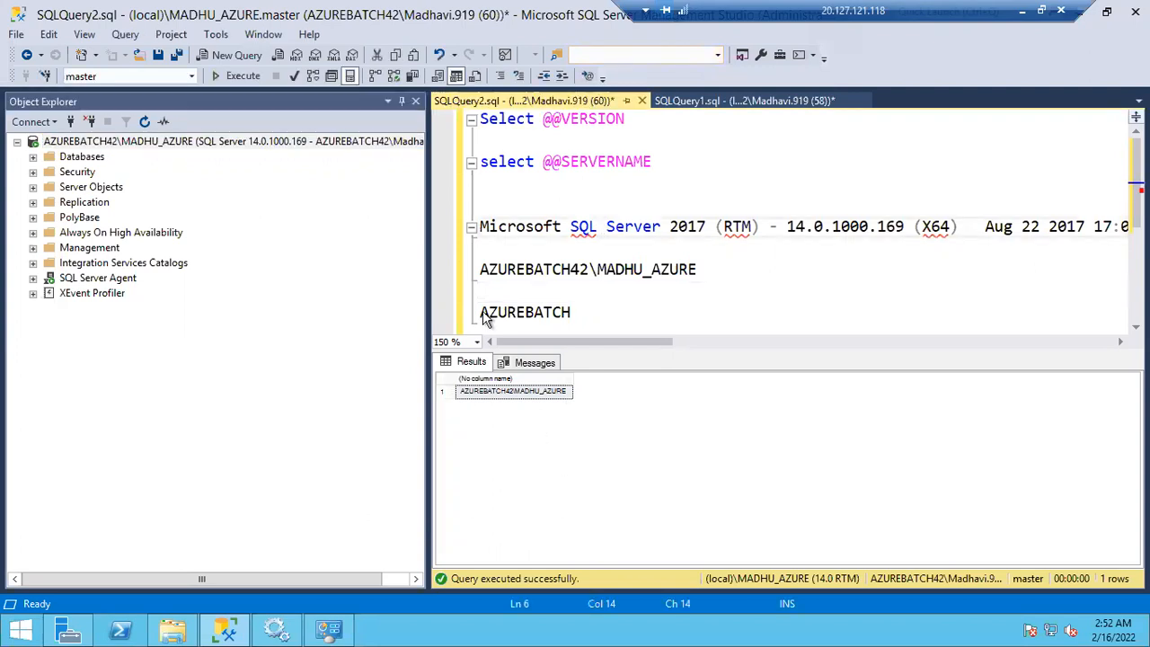
Switch to the 1_Sql DBAClass notes in Notepad and review patching precautions 5 to 7 on instance name, build numbers and reboot.
click(1021, 10)
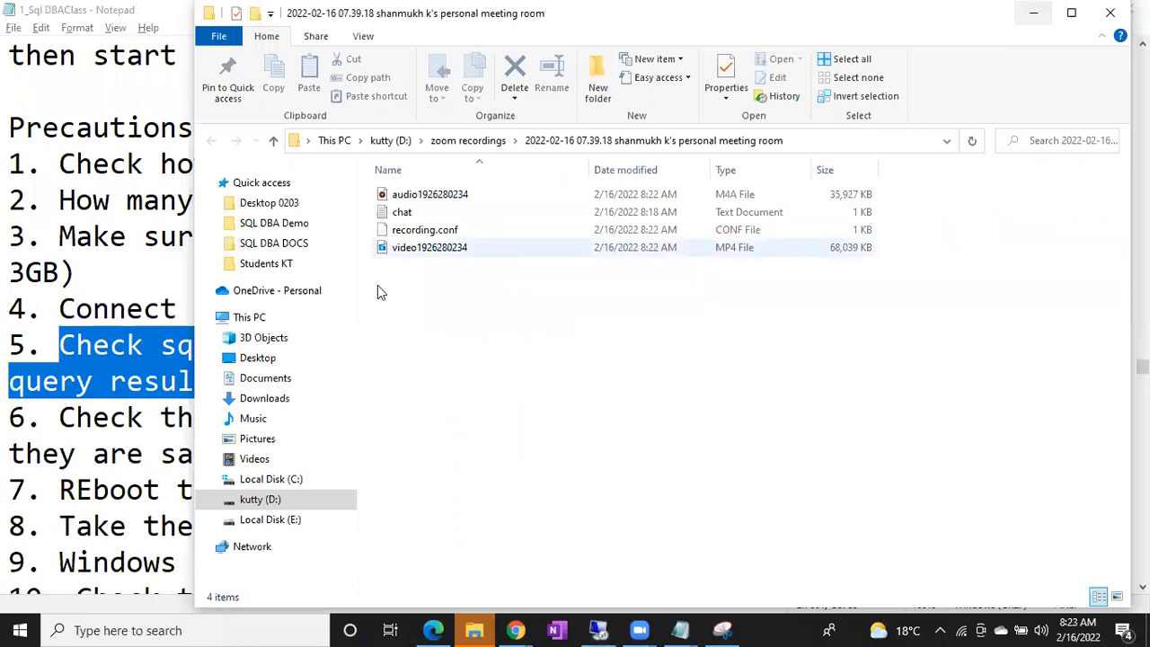
click(129, 378)
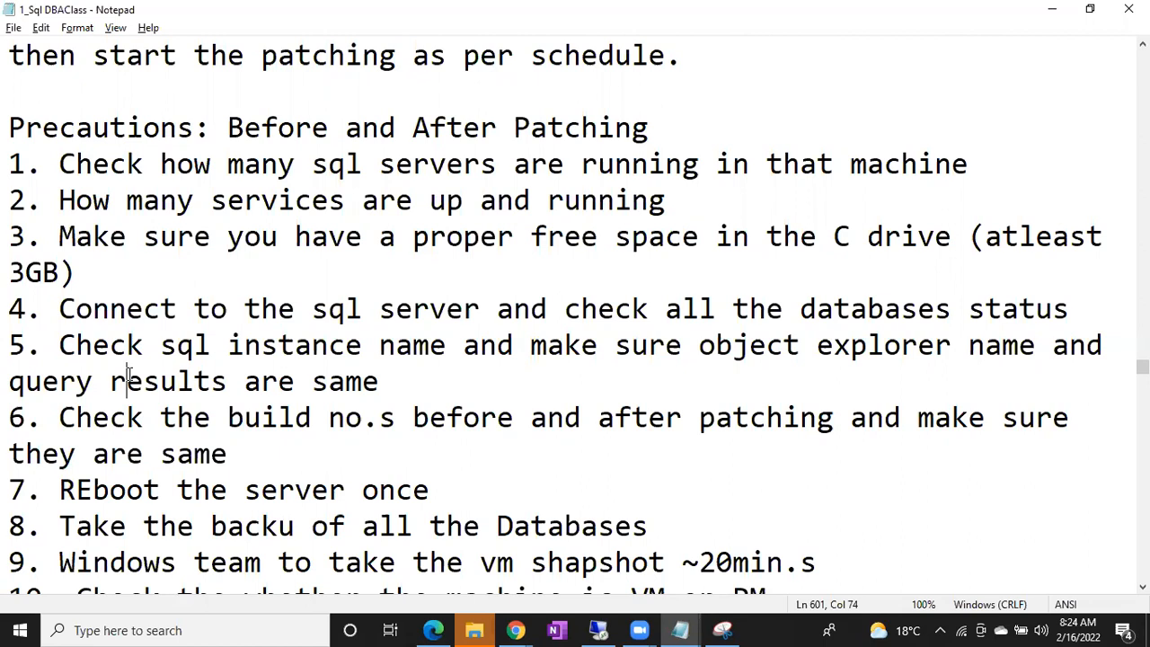
click(130, 375)
click(47, 417)
scroll(47, 418, down, 2)
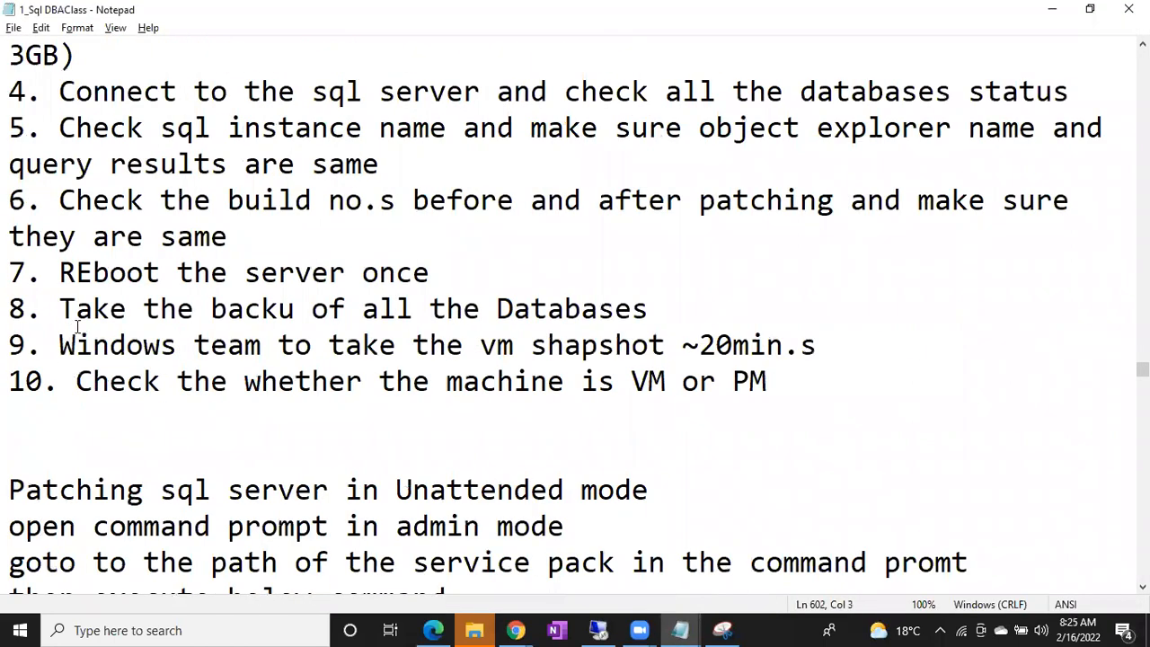
drag(60, 199, 381, 205)
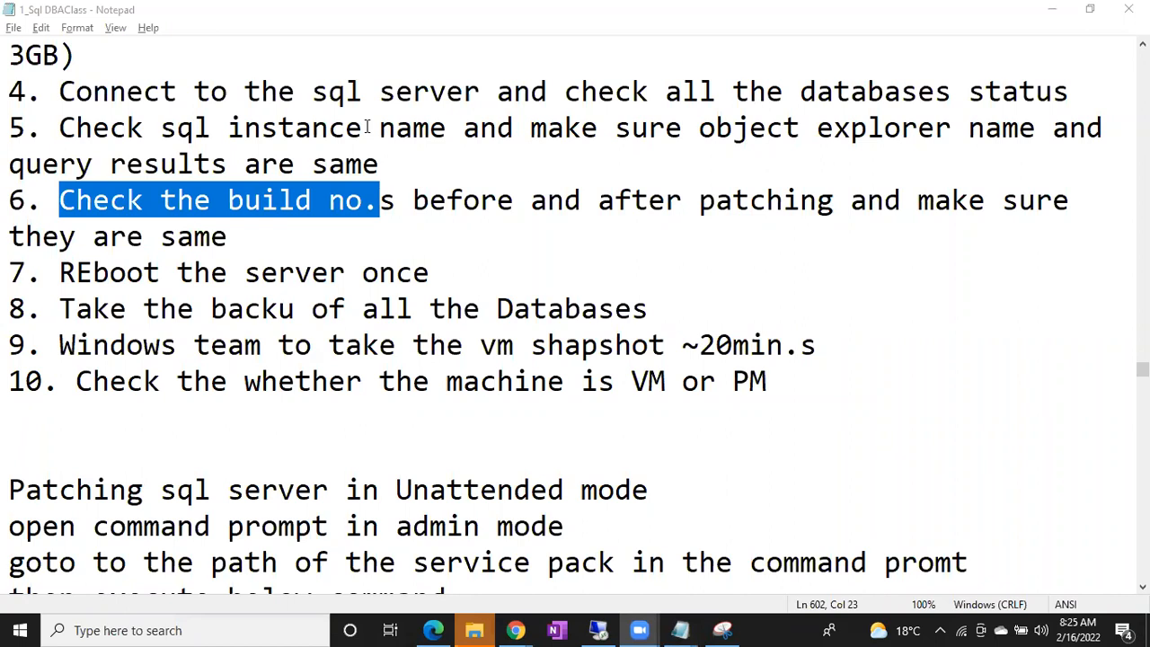
click(273, 225)
click(88, 132)
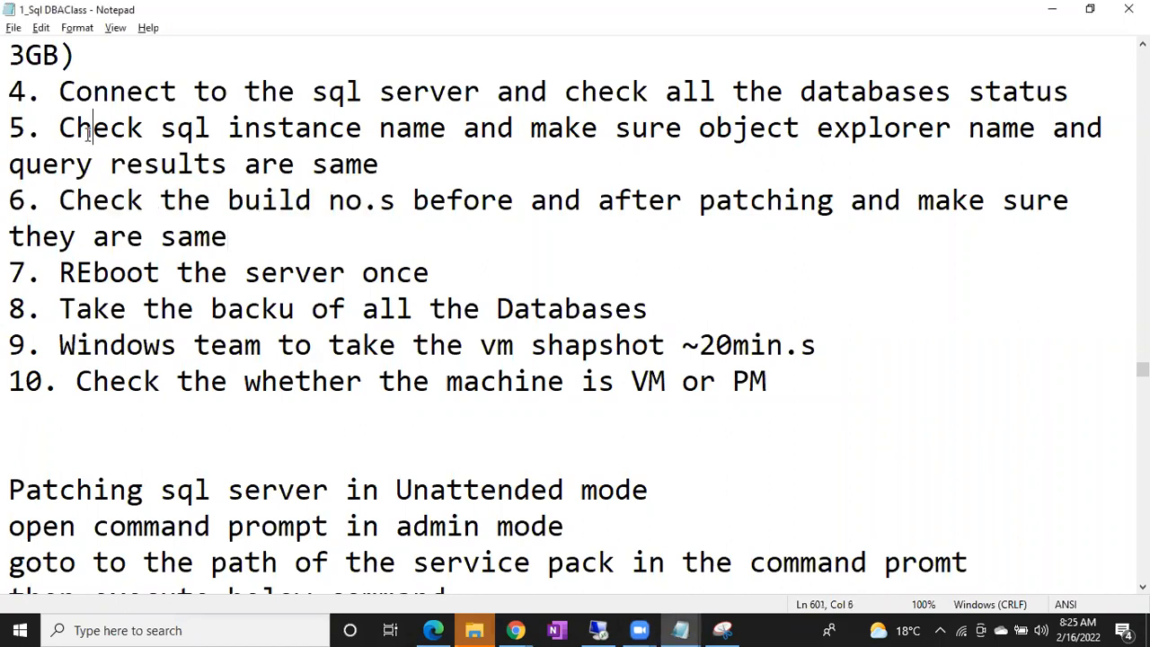
drag(88, 132, 380, 162)
click(93, 204)
drag(94, 205, 375, 220)
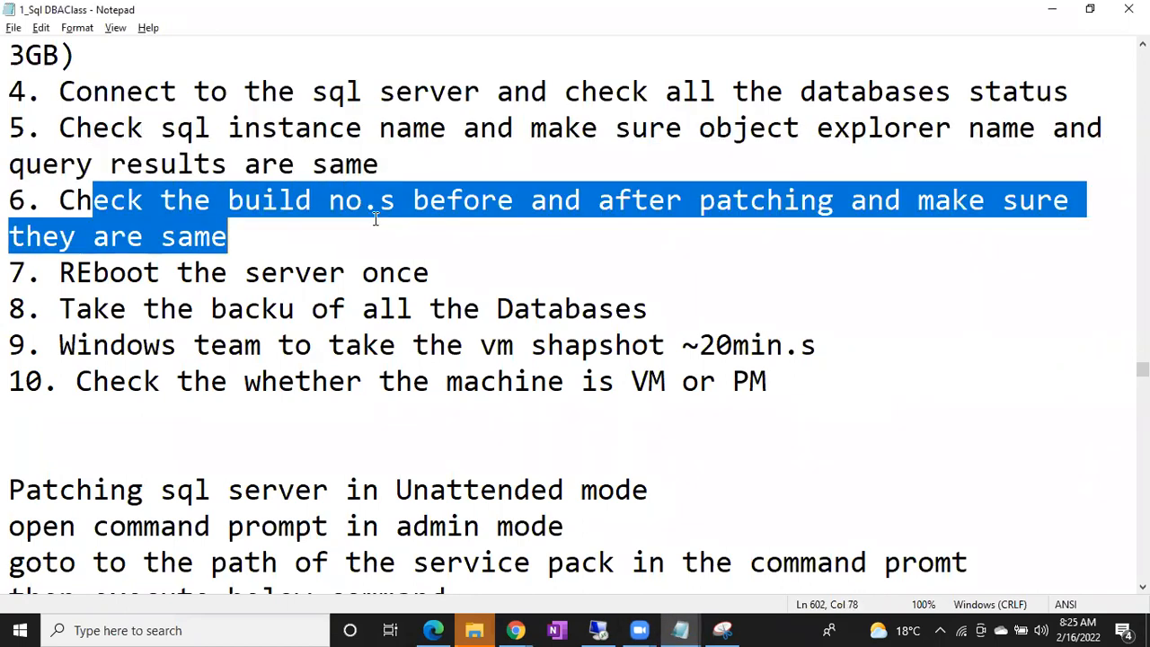
click(94, 279)
drag(93, 279, 346, 275)
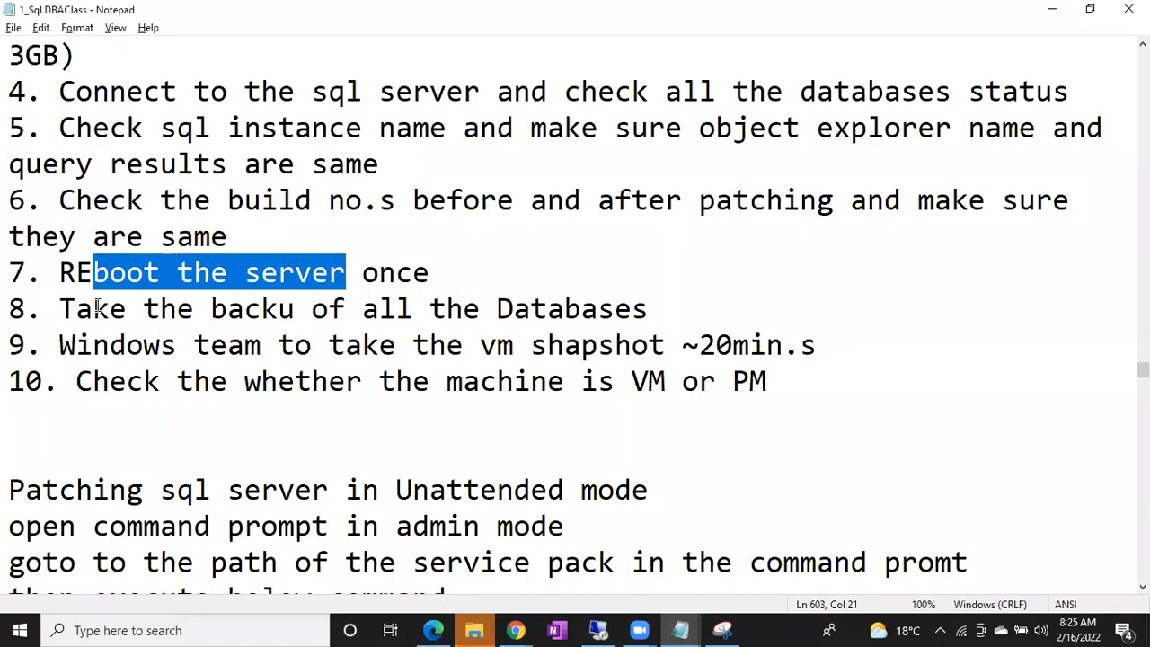
Correct "backu" to "backup" in precaution 8 of the patching checklist.
drag(97, 307, 244, 310)
click(293, 324)
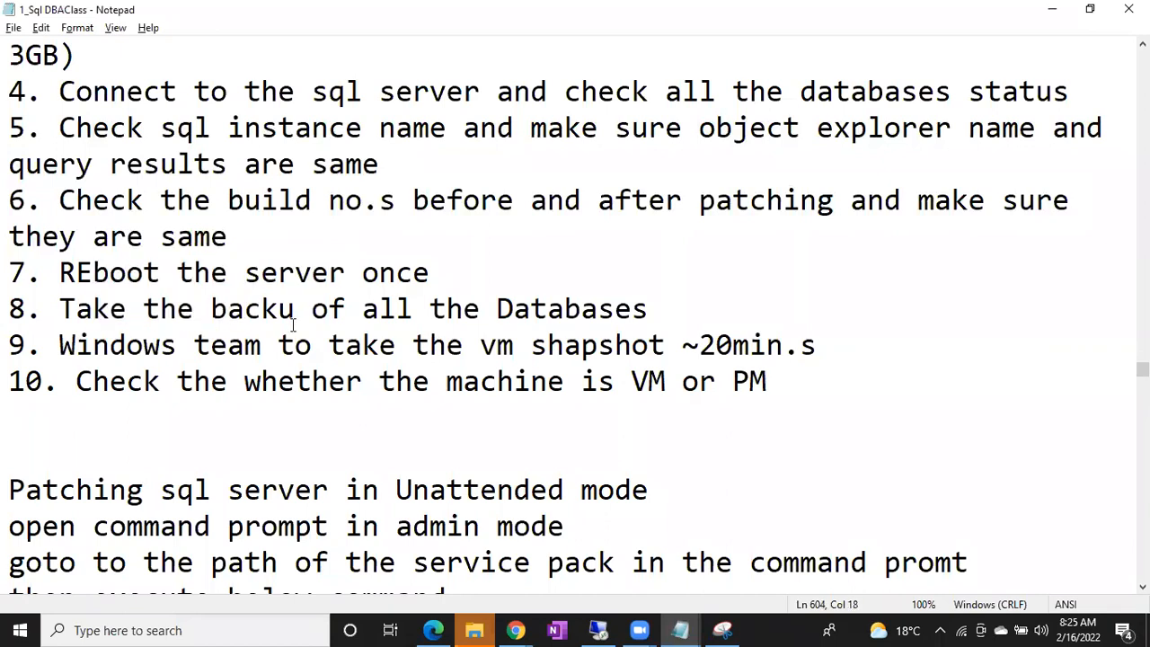
text(p)
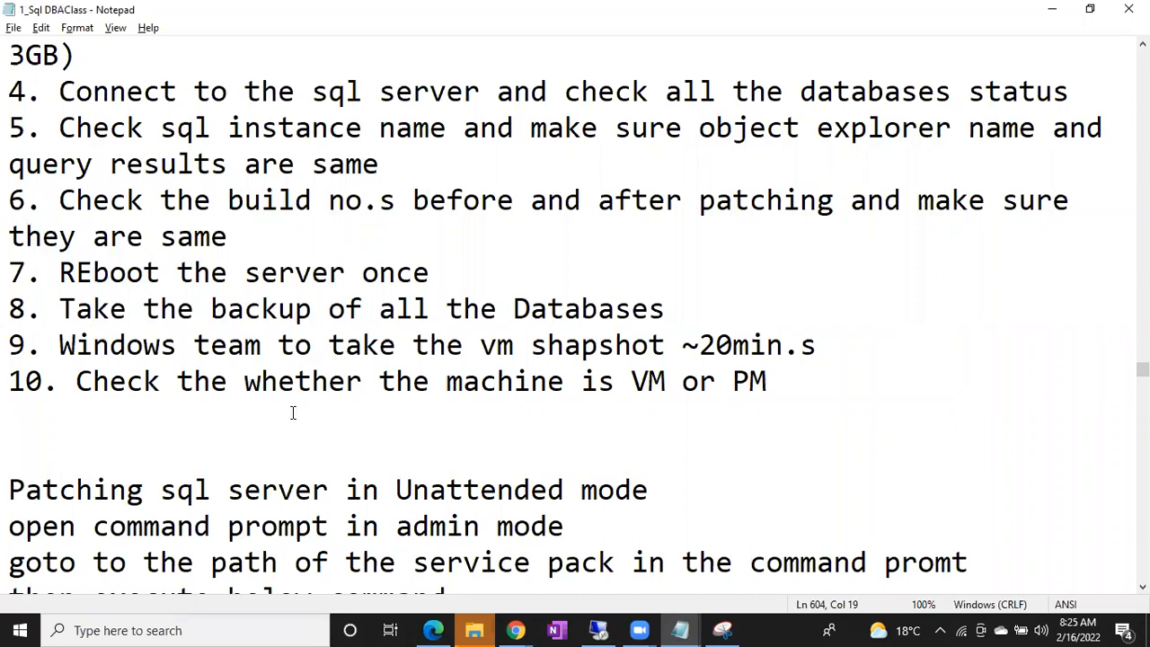
Switch to SQL Server Management Studio on the remote server, list the instance's databases, and return to the notes.
click(598, 631)
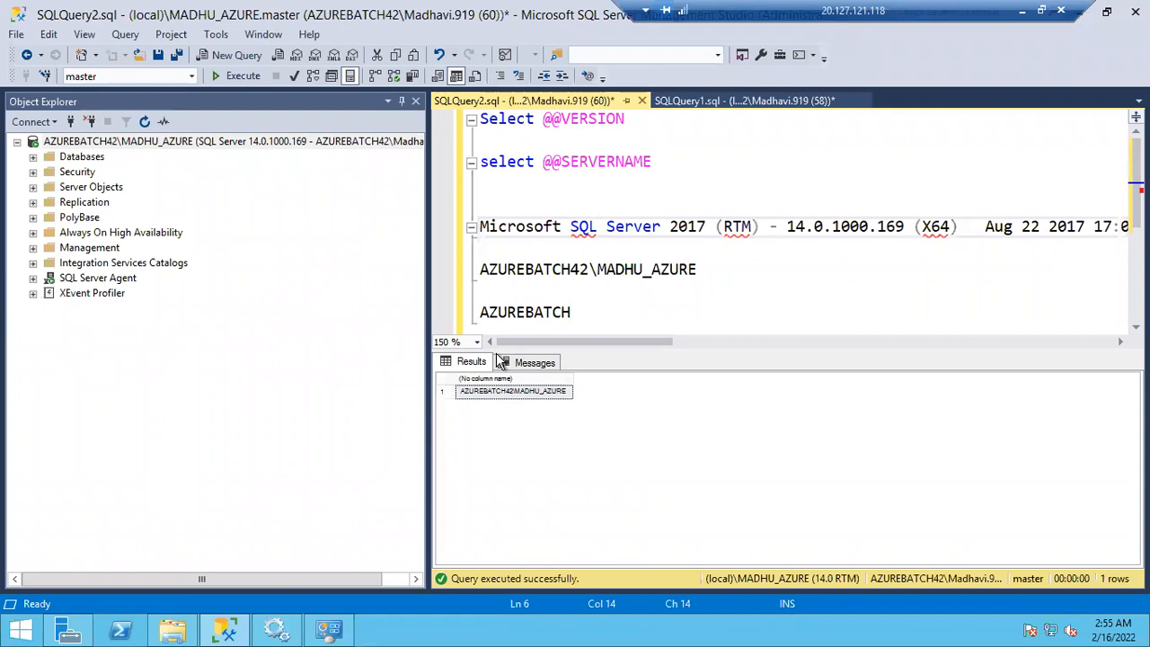
click(33, 156)
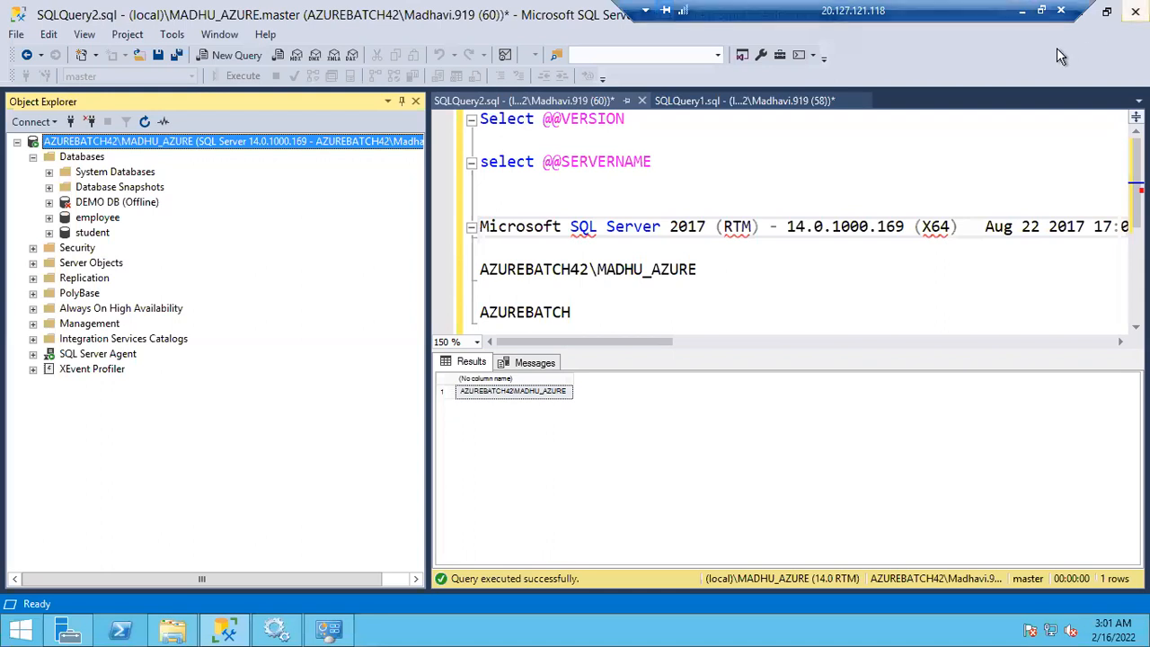
click(1018, 10)
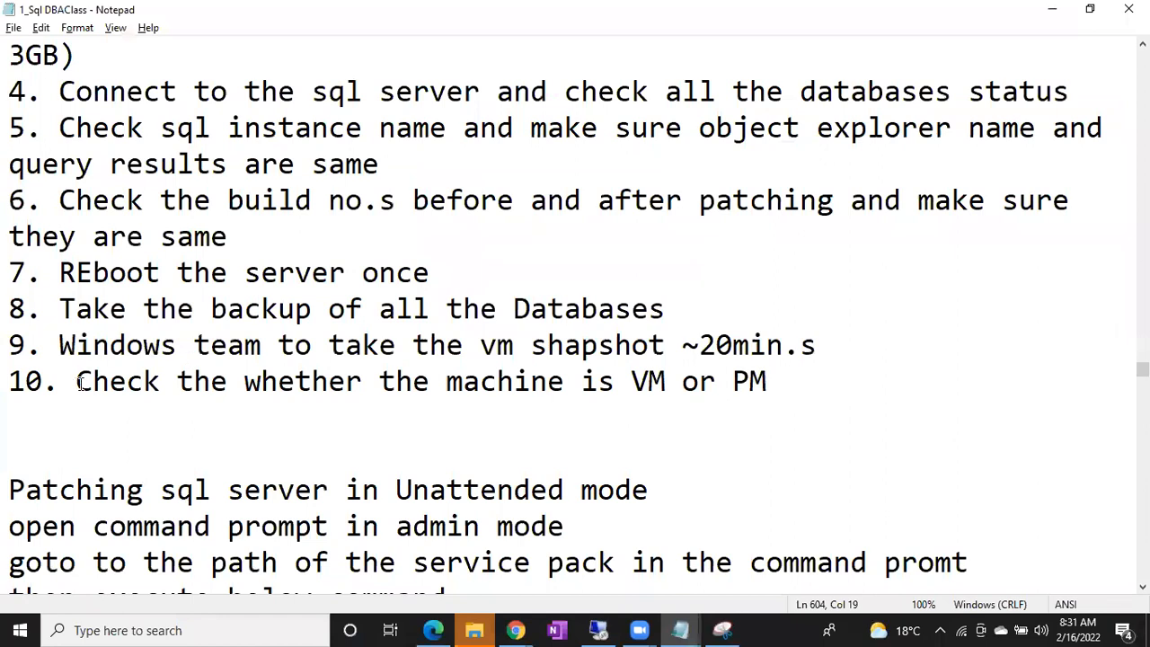
Append "/BM" after "VM or PM" in precaution 10 and save the notes.
drag(77, 381, 772, 372)
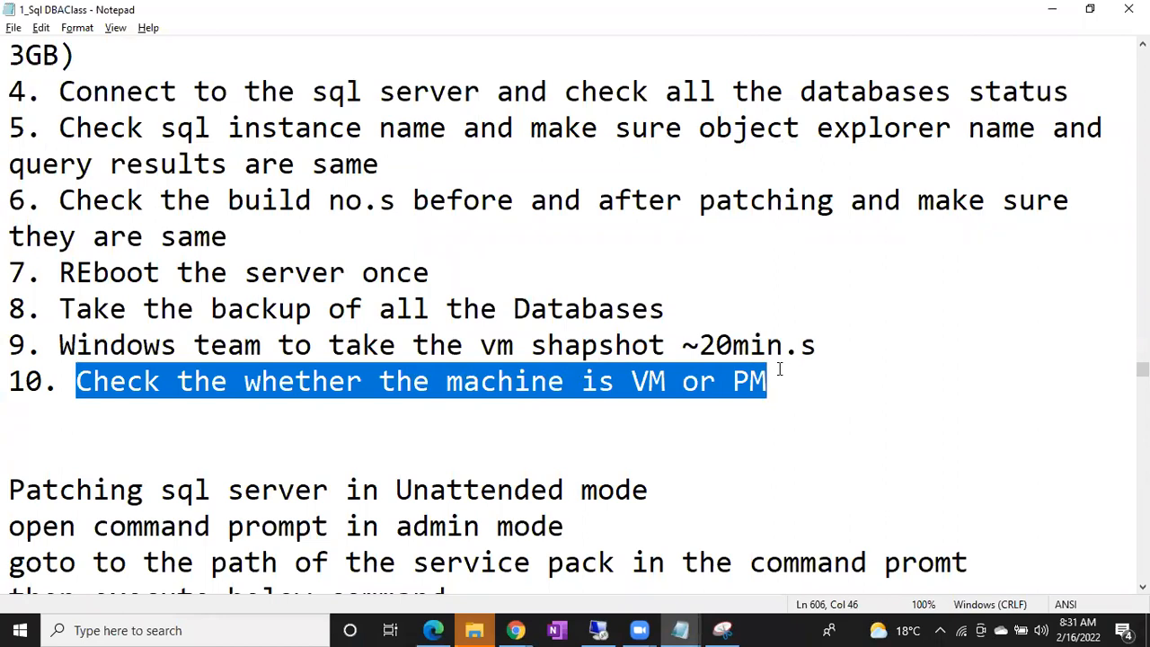
click(633, 381)
drag(630, 381, 806, 377)
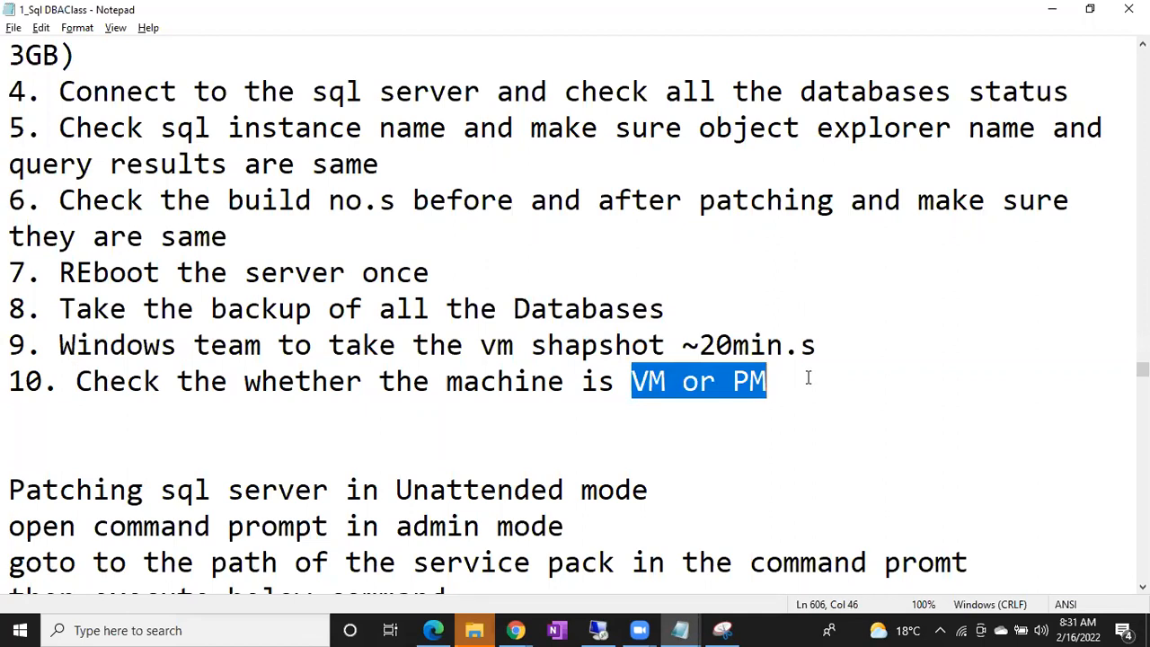
click(808, 378)
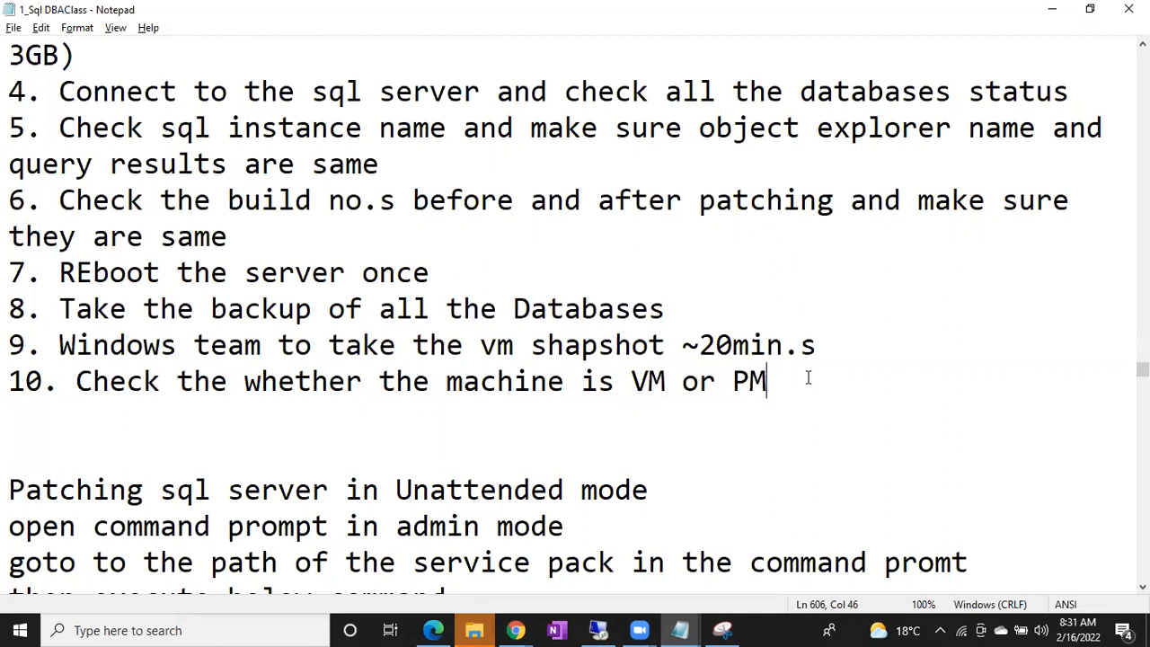
text(/BM)
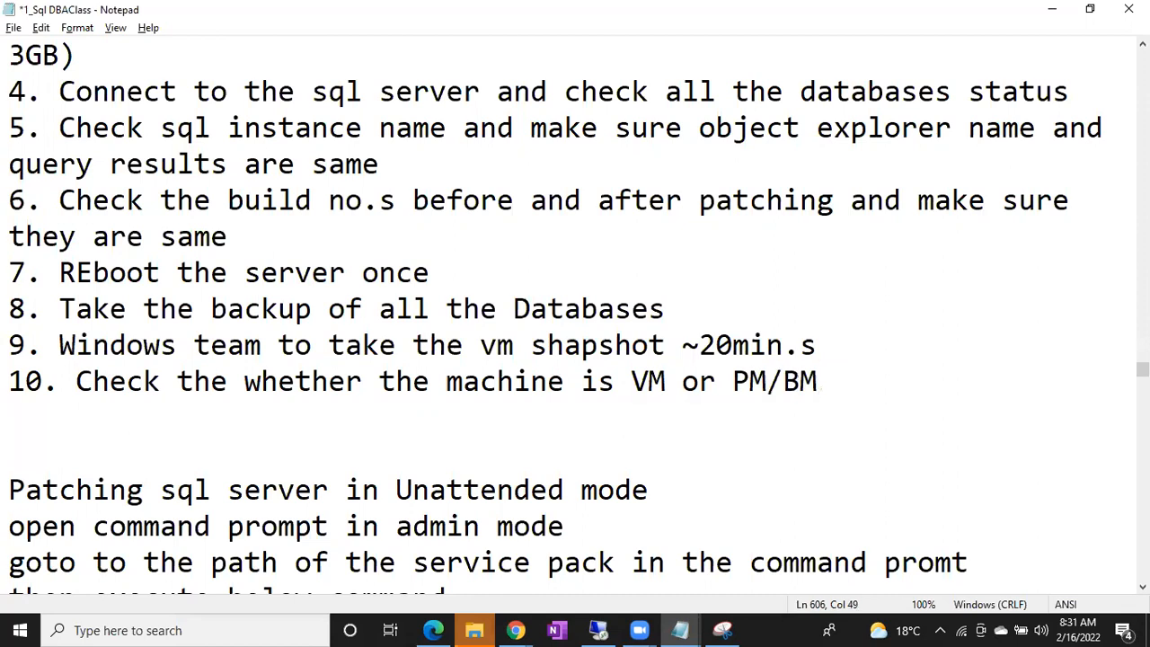
key(ctrl+s)
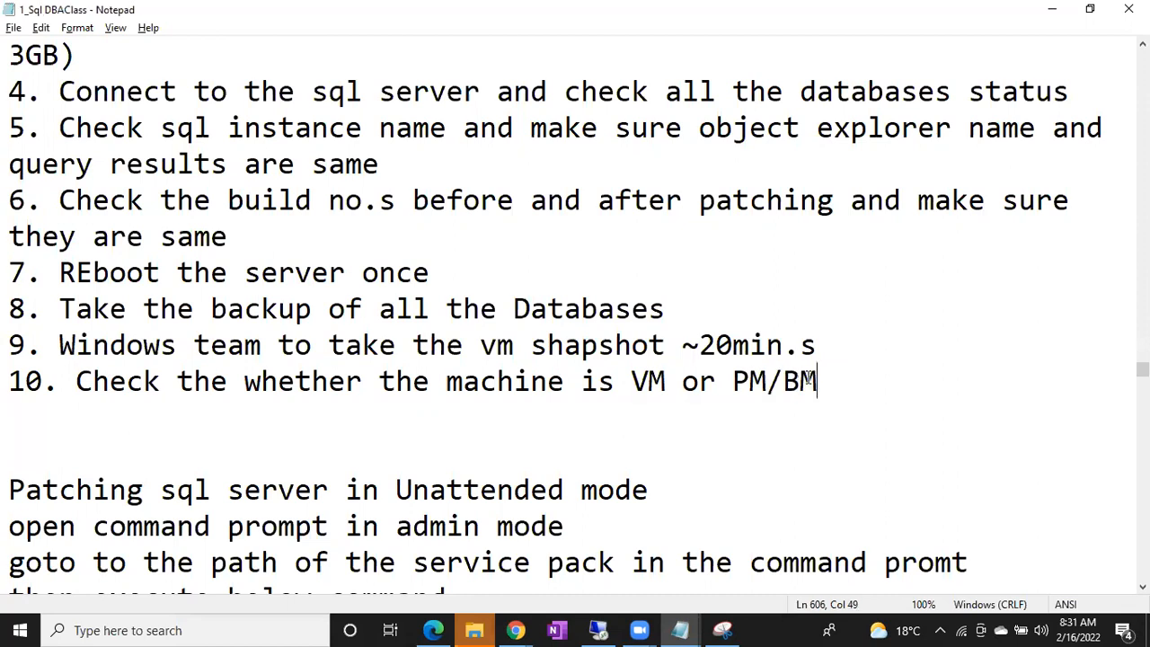
Switch to the remote server, open System Information with msinfo32, and check the System Model entry.
key(alt+Tab)
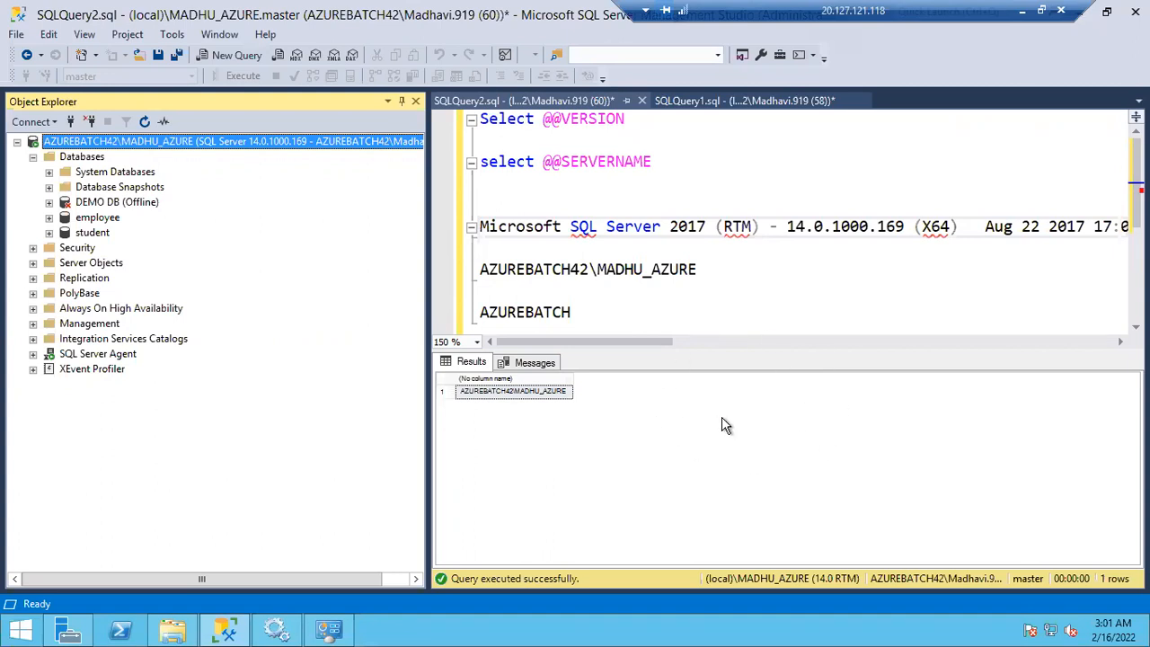
key(super+r)
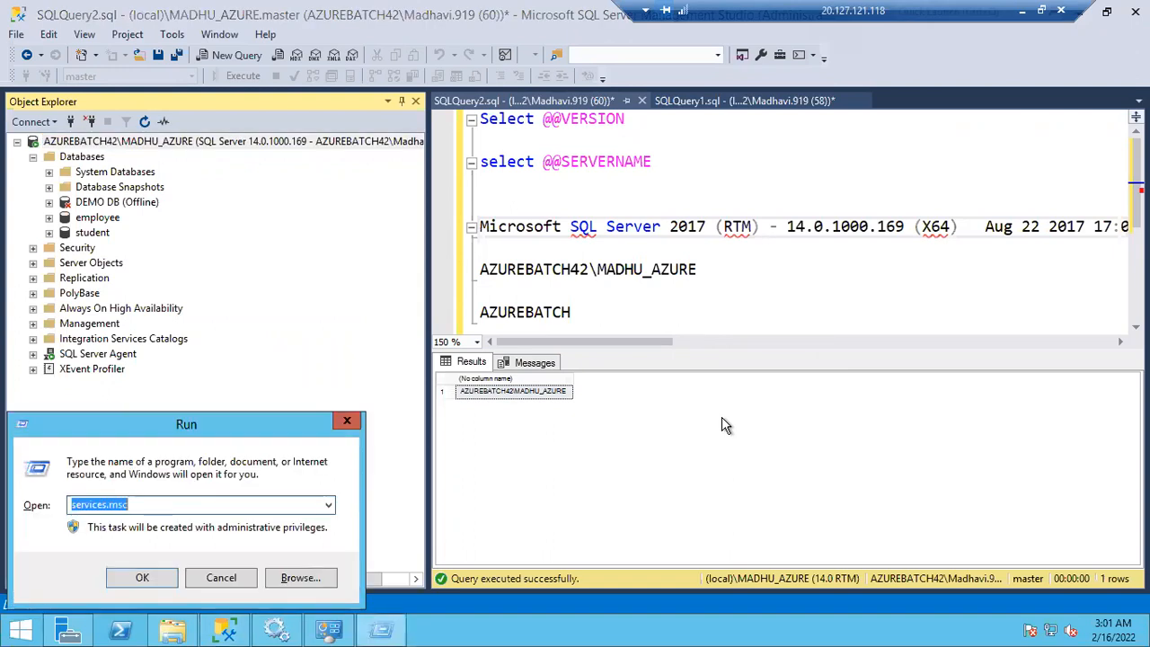
text(msin)
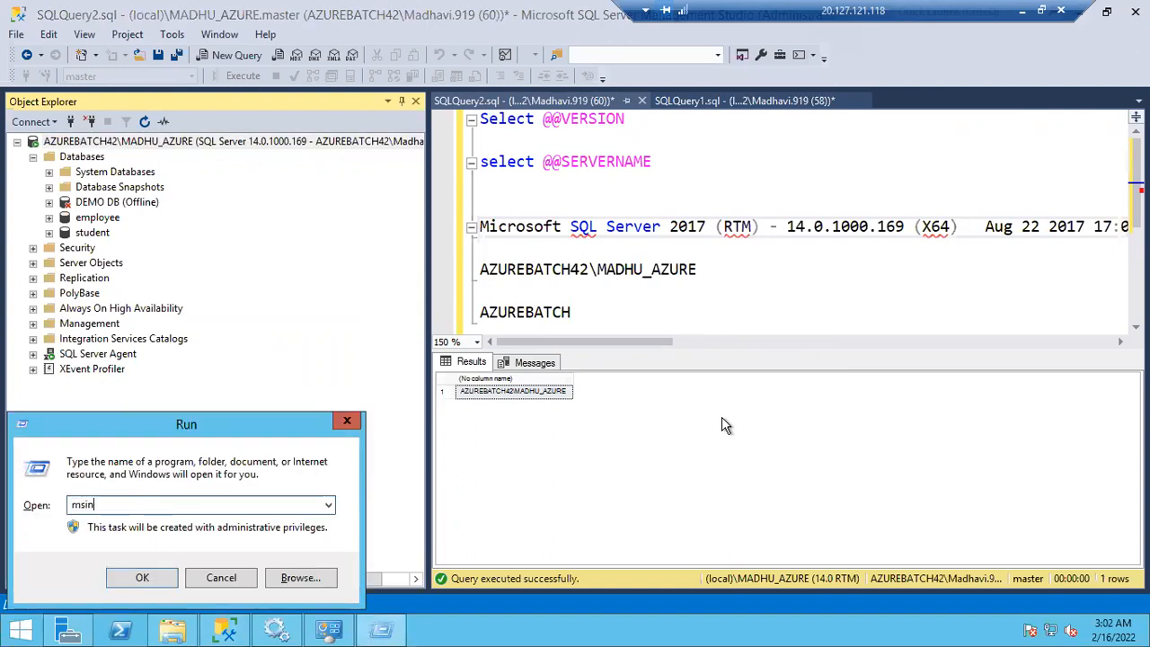
text(fo32)
key(Return)
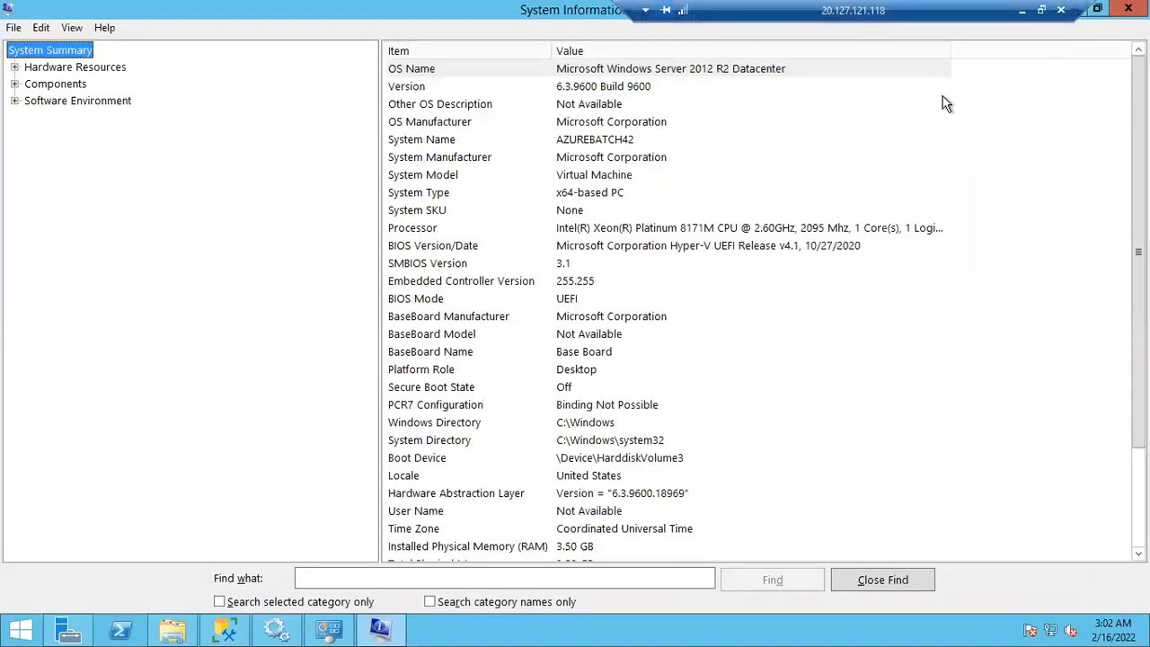
click(1053, 56)
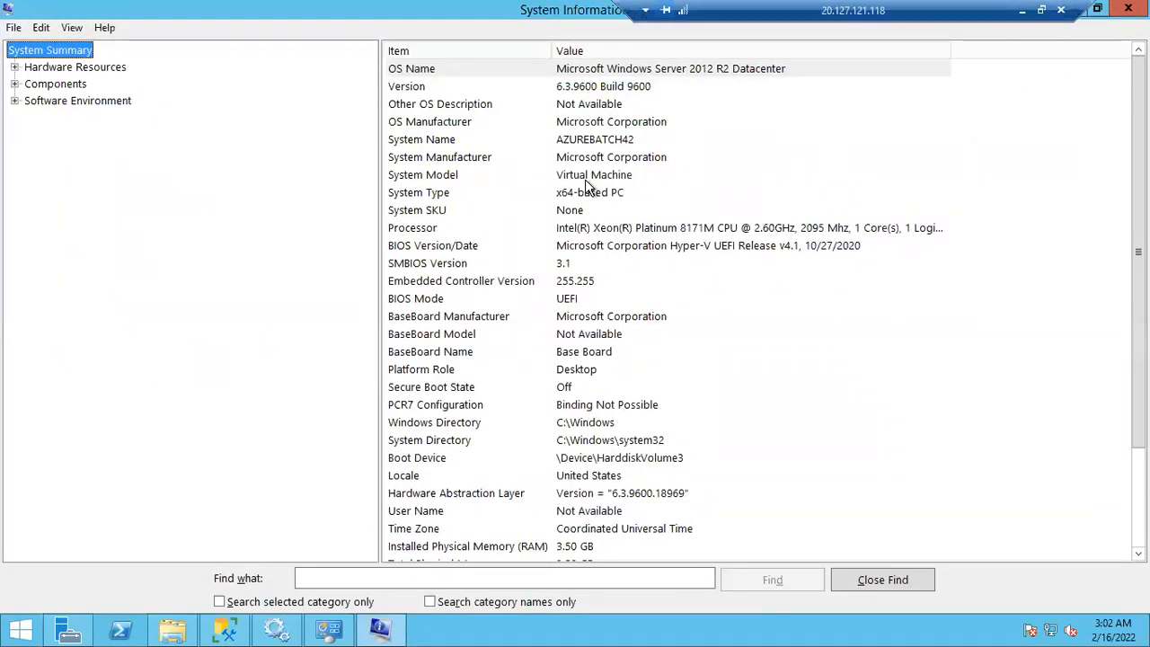
click(492, 180)
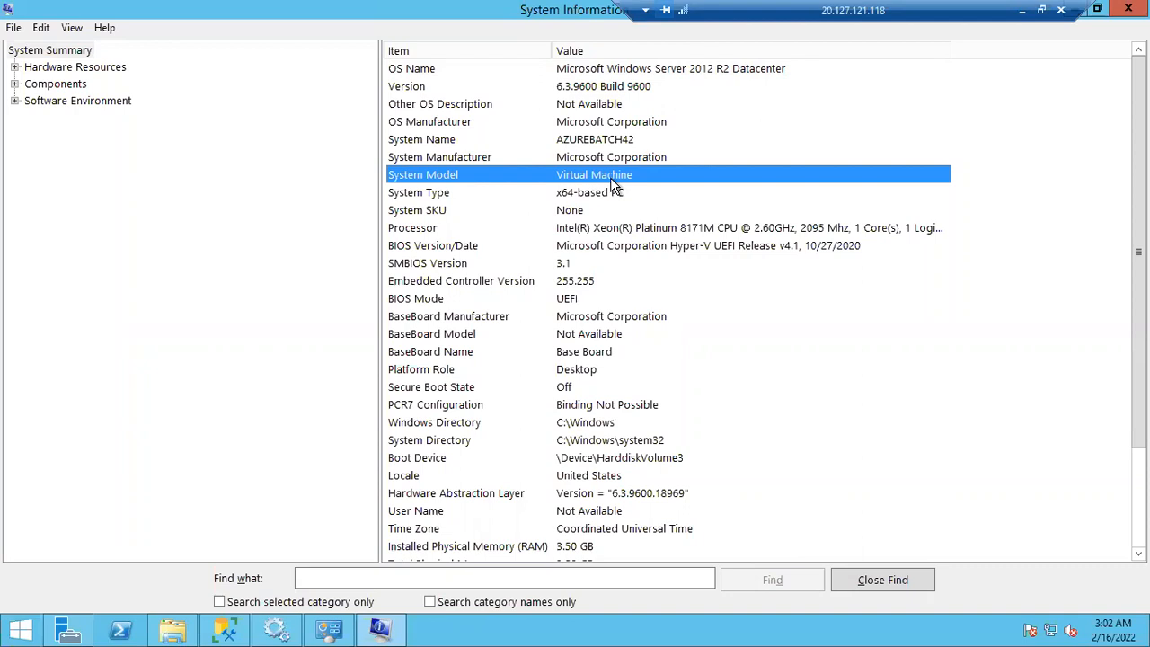
Return to the local machine, open System Information with msinfo32, and check its System Manufacturer and System Model entries.
click(1021, 14)
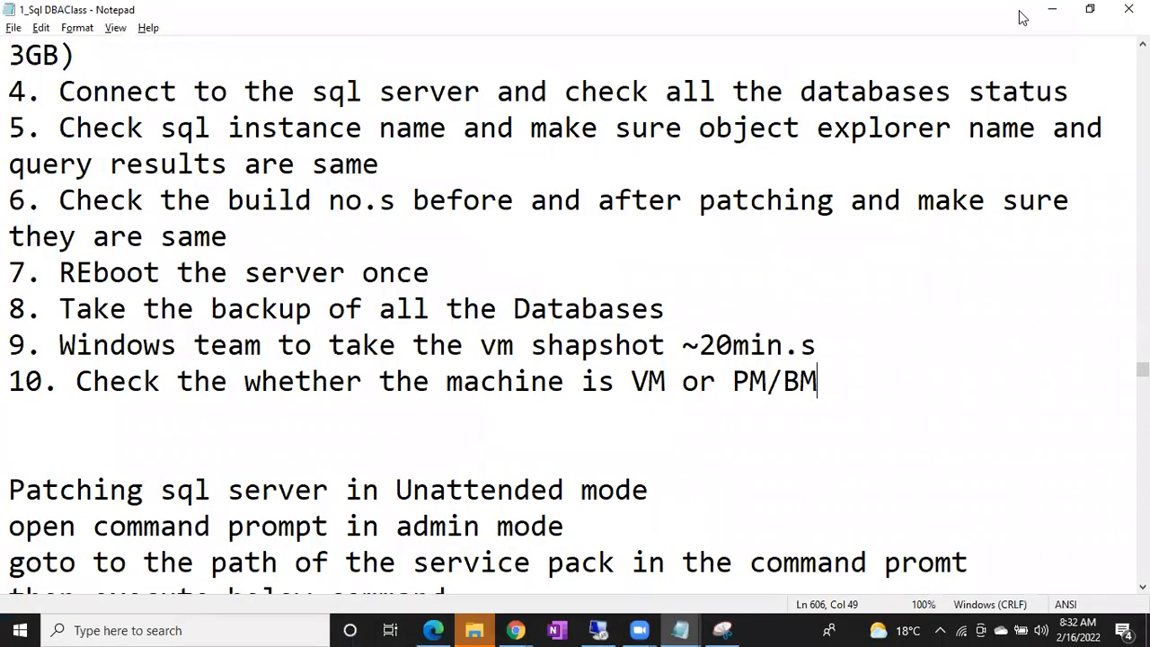
key(super+r)
text(msinfo32)
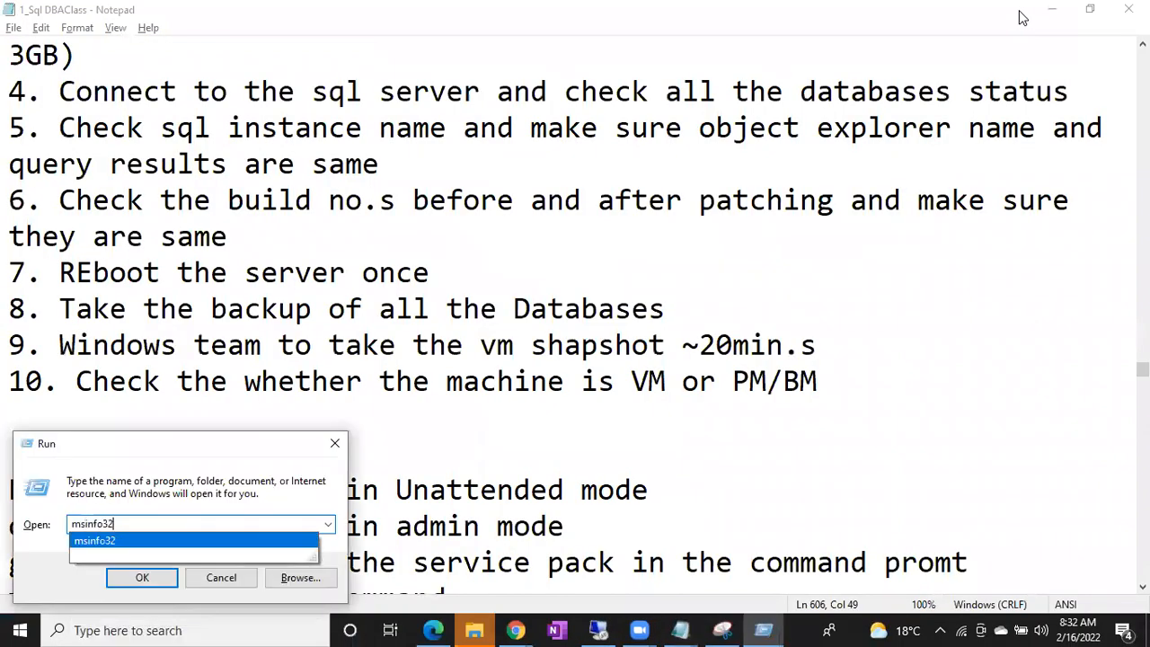
key(Return)
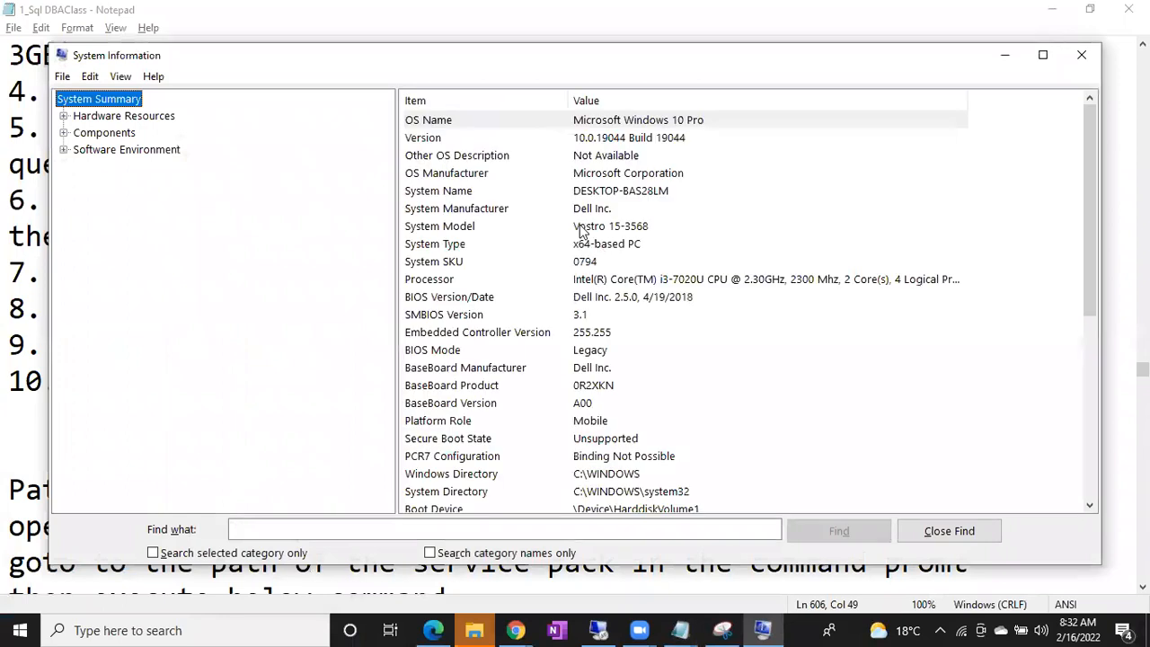
click(580, 229)
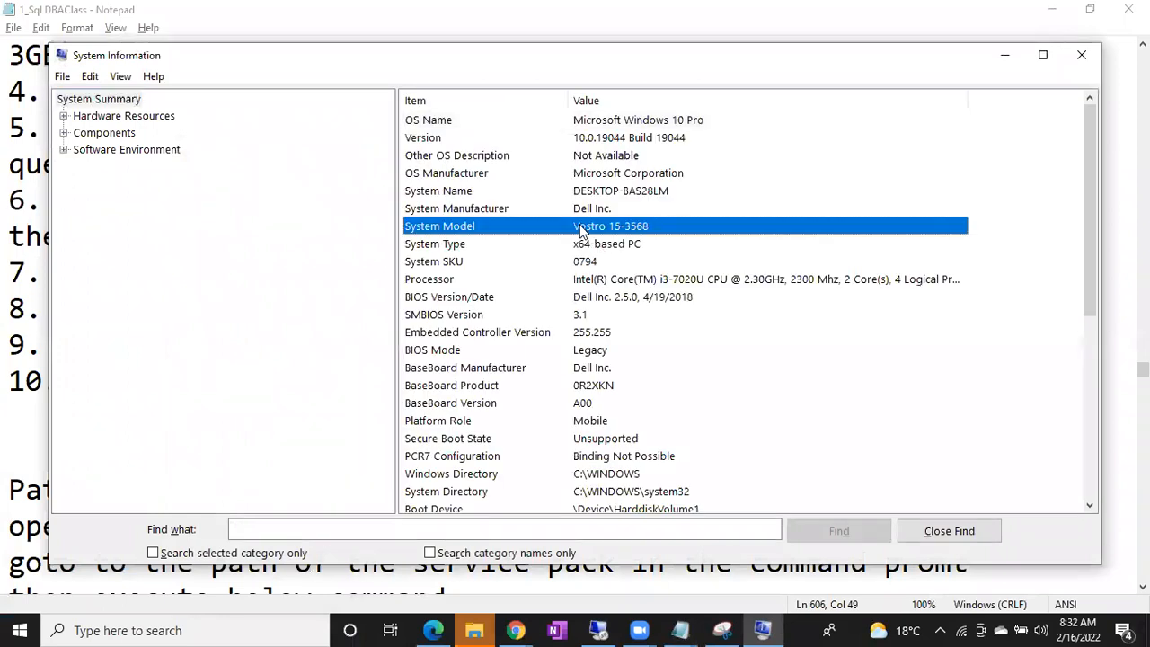
click(579, 212)
click(584, 226)
click(588, 213)
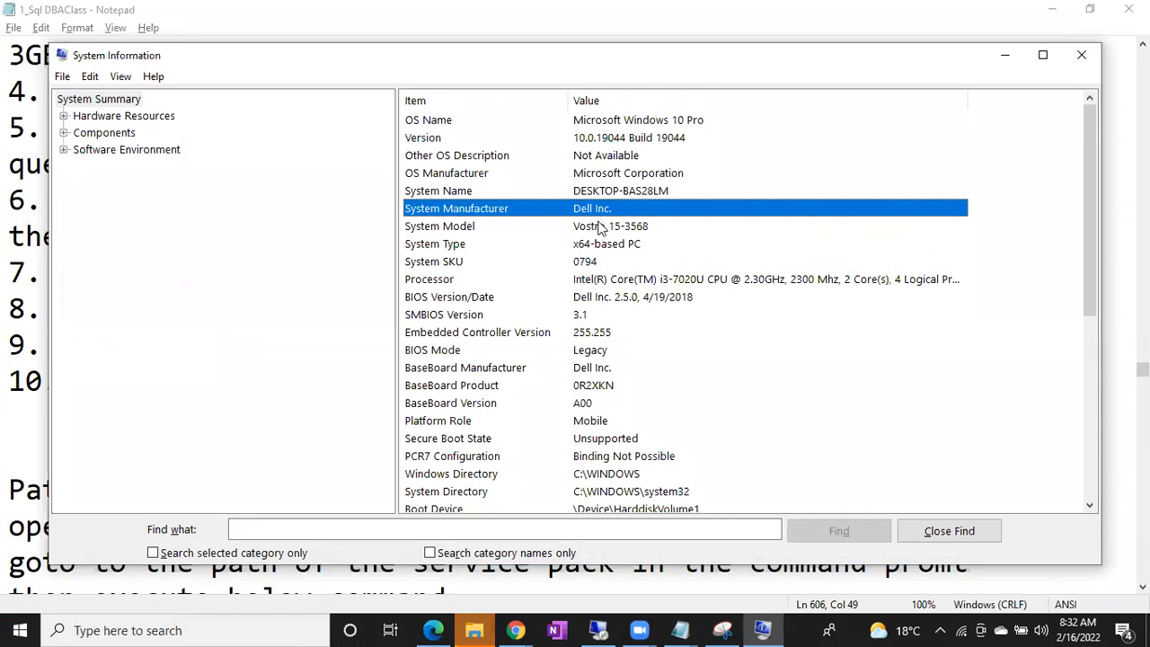
click(582, 230)
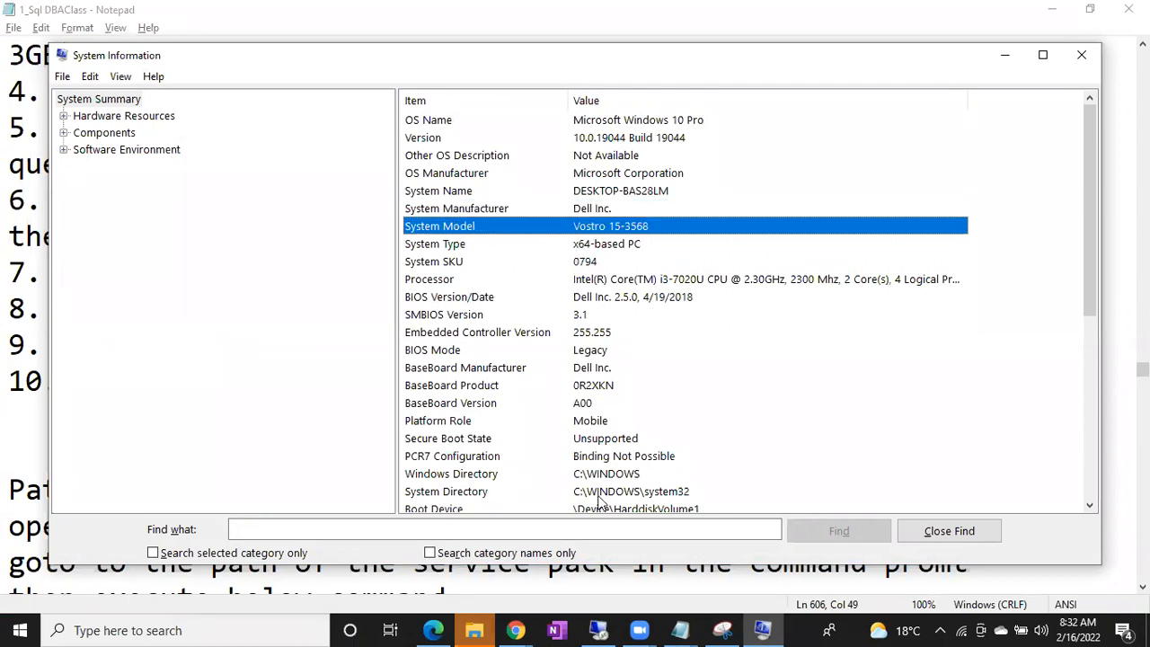
Switch back to the remote server's System Information and check the System Manufacturer entry for comparison.
click(598, 630)
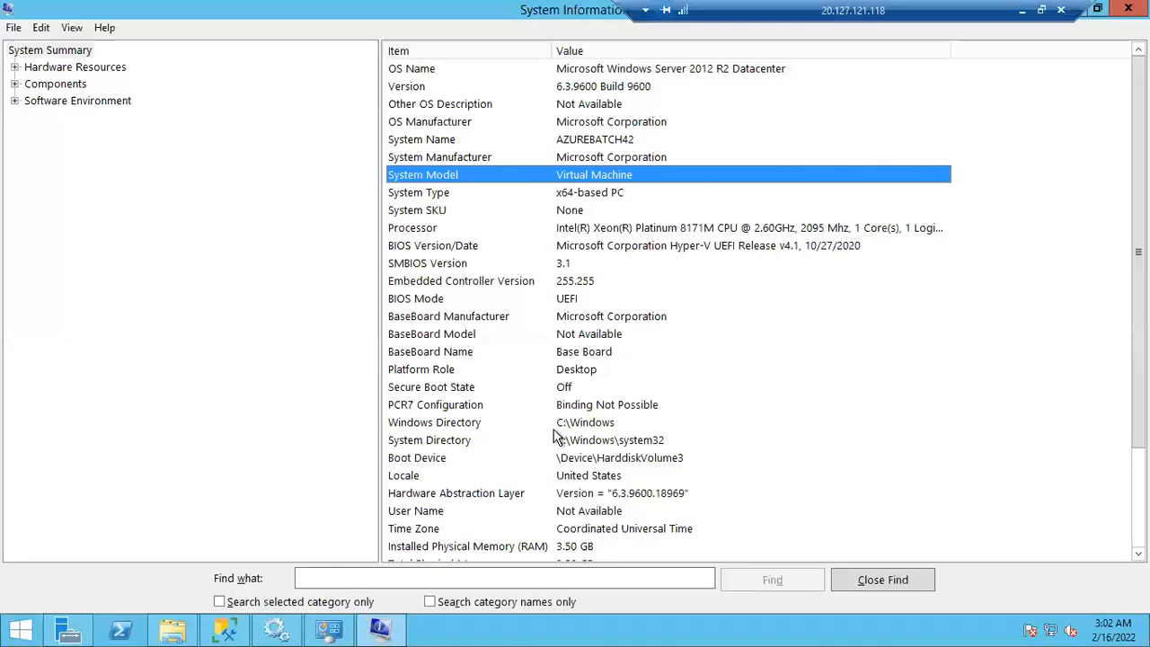
click(583, 156)
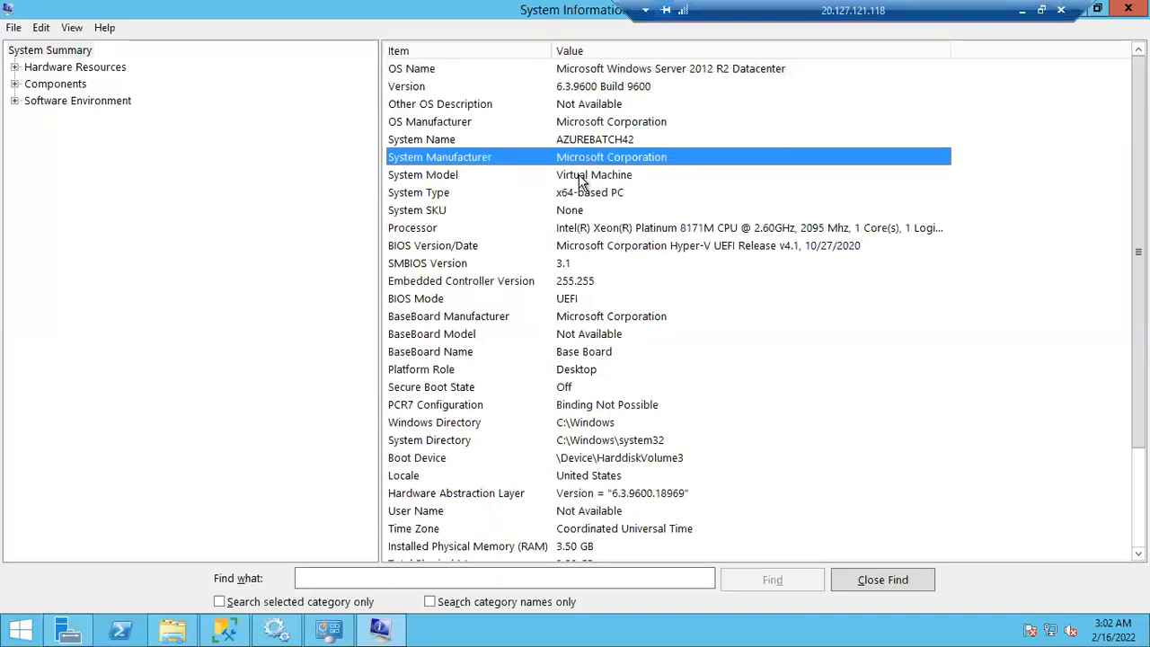
Check the System Model entry in the remote server's System Information and minimize the remote session.
click(582, 179)
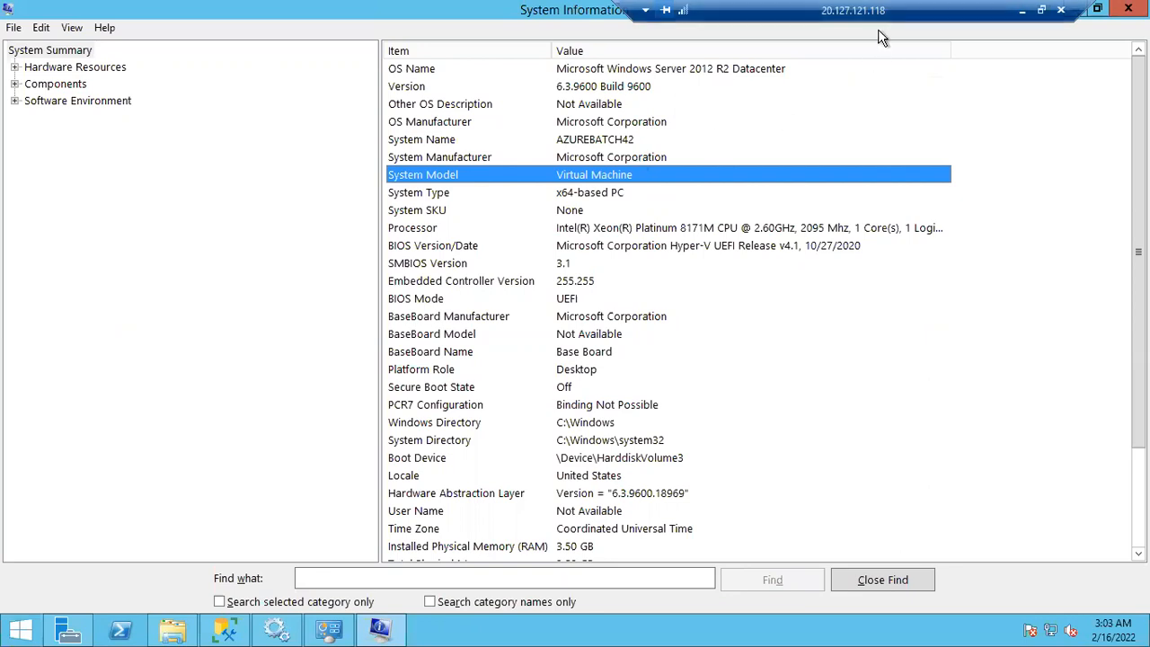
drag(884, 11, 828, 11)
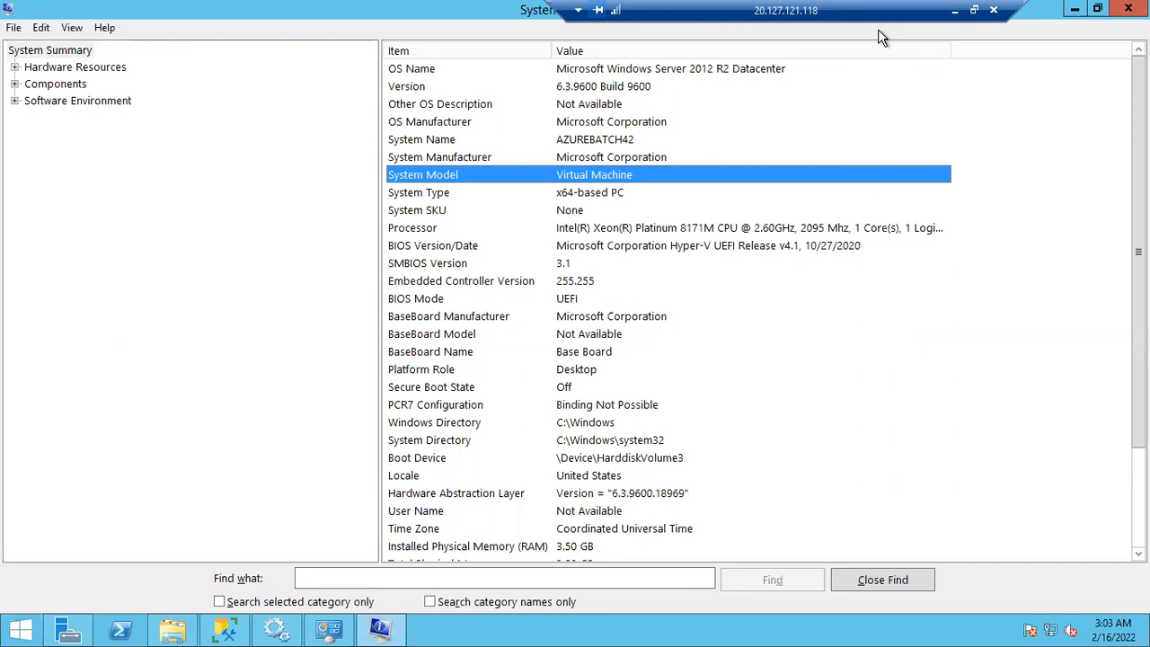
click(954, 10)
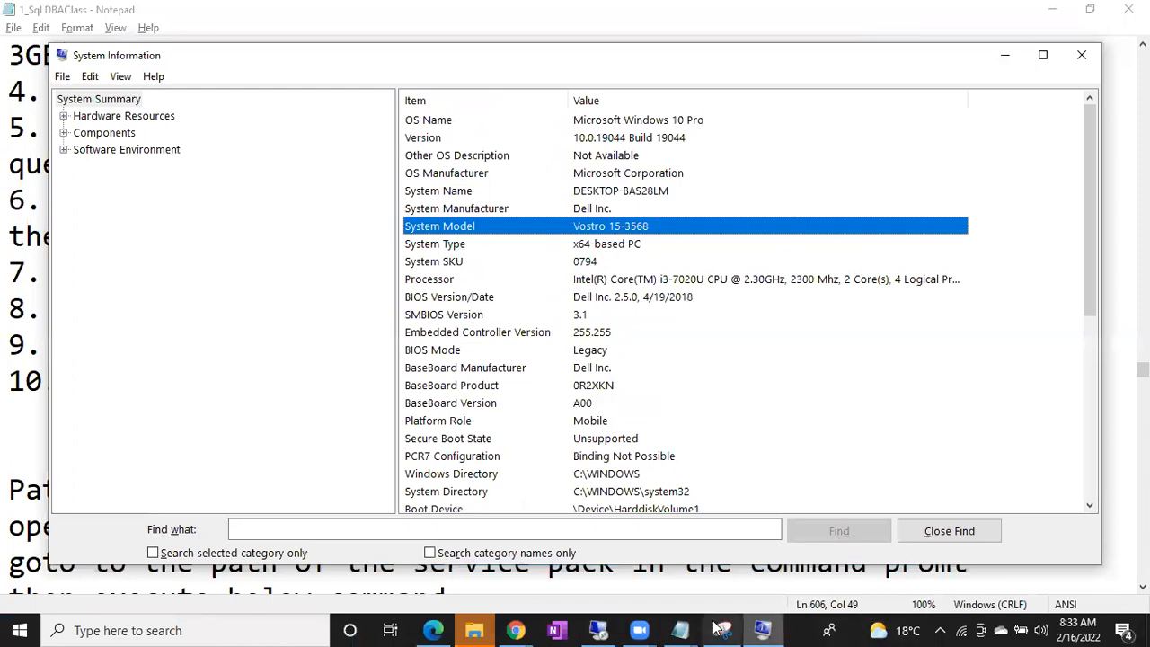
Switch to the untitled notes and add the lines "90%- VM" and "5-10%- PM" below the signature.
click(680, 630)
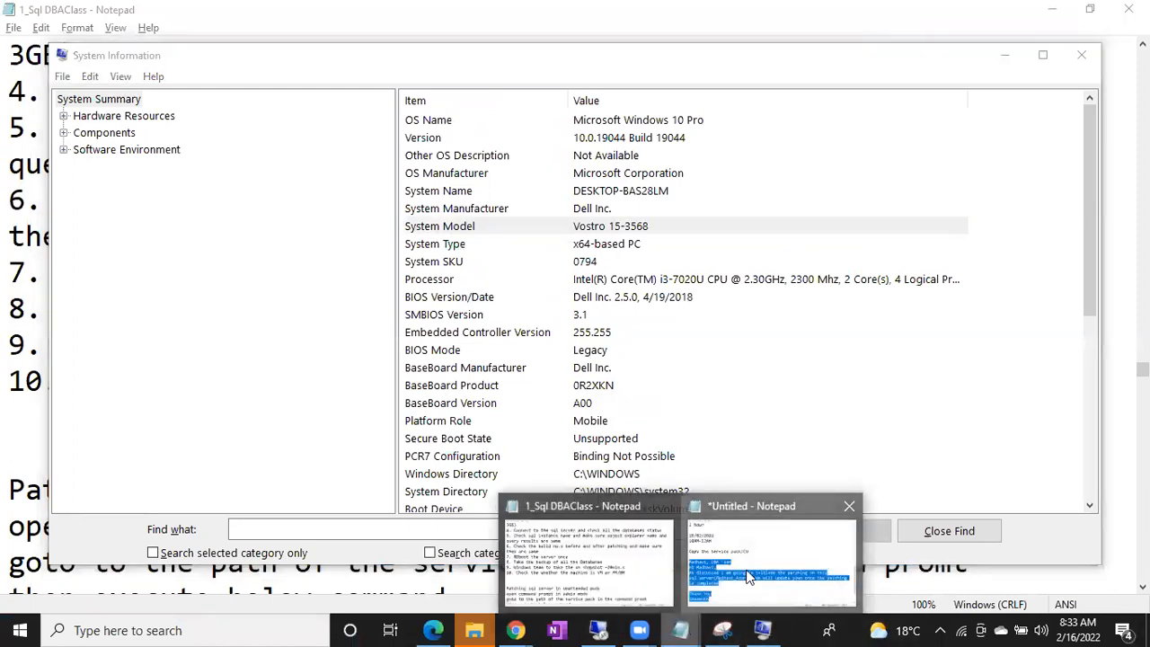
click(744, 574)
scroll(587, 477, down, 2)
click(369, 459)
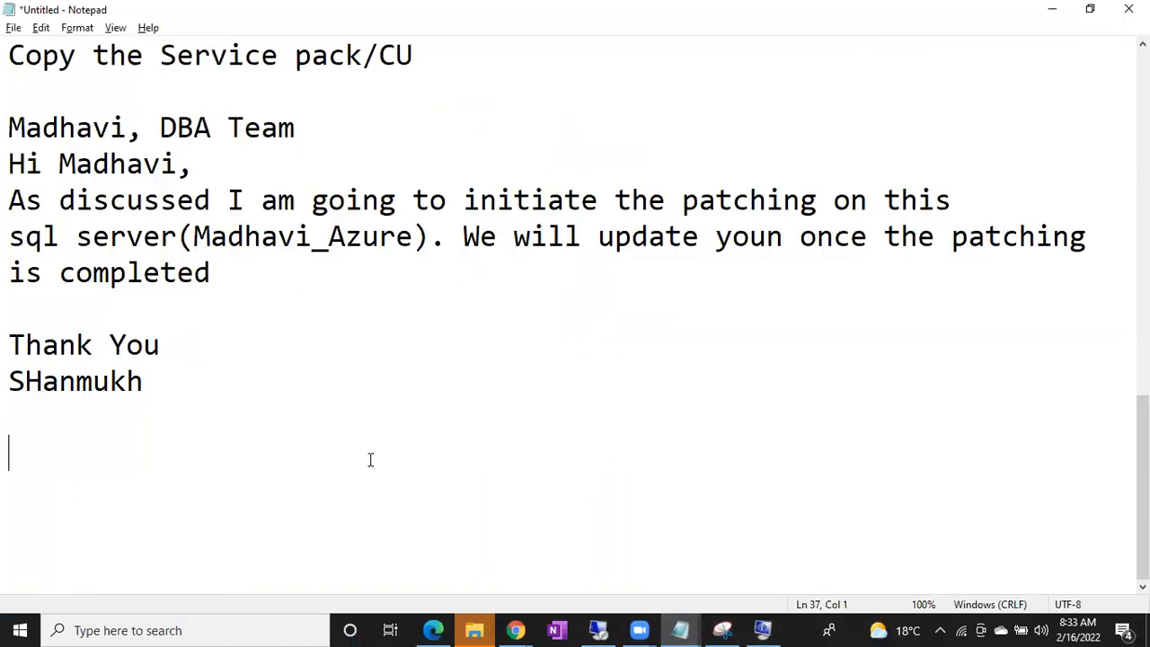
text(90%- VM)
key(Return)
text(5-)
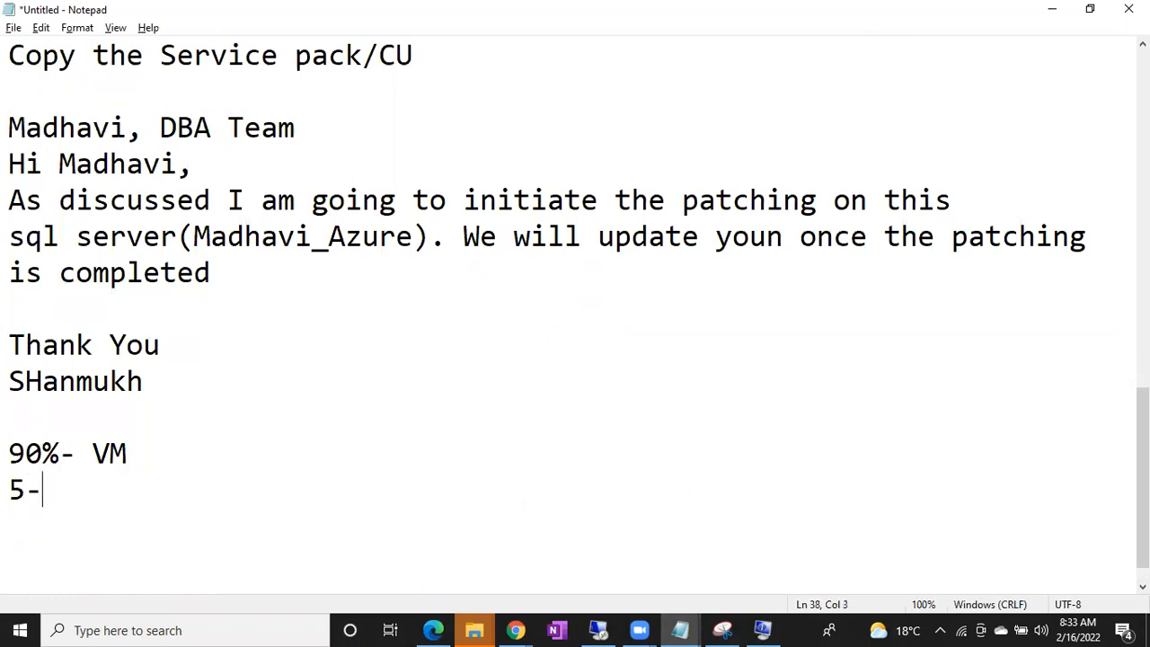
text(10%-)
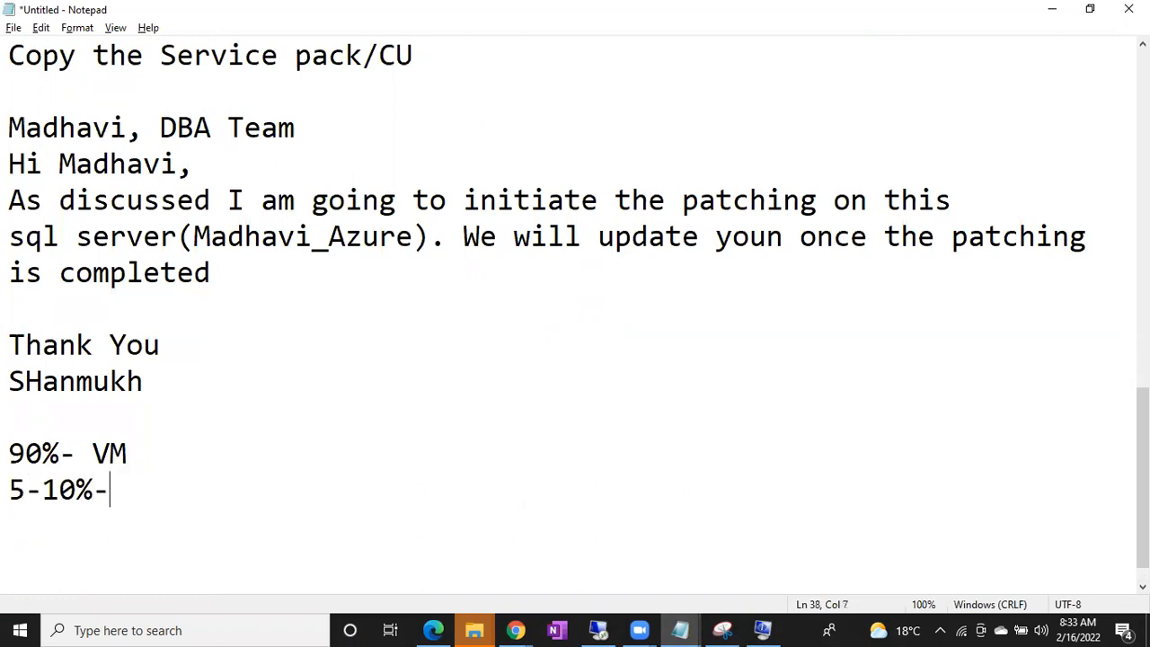
text( PM)
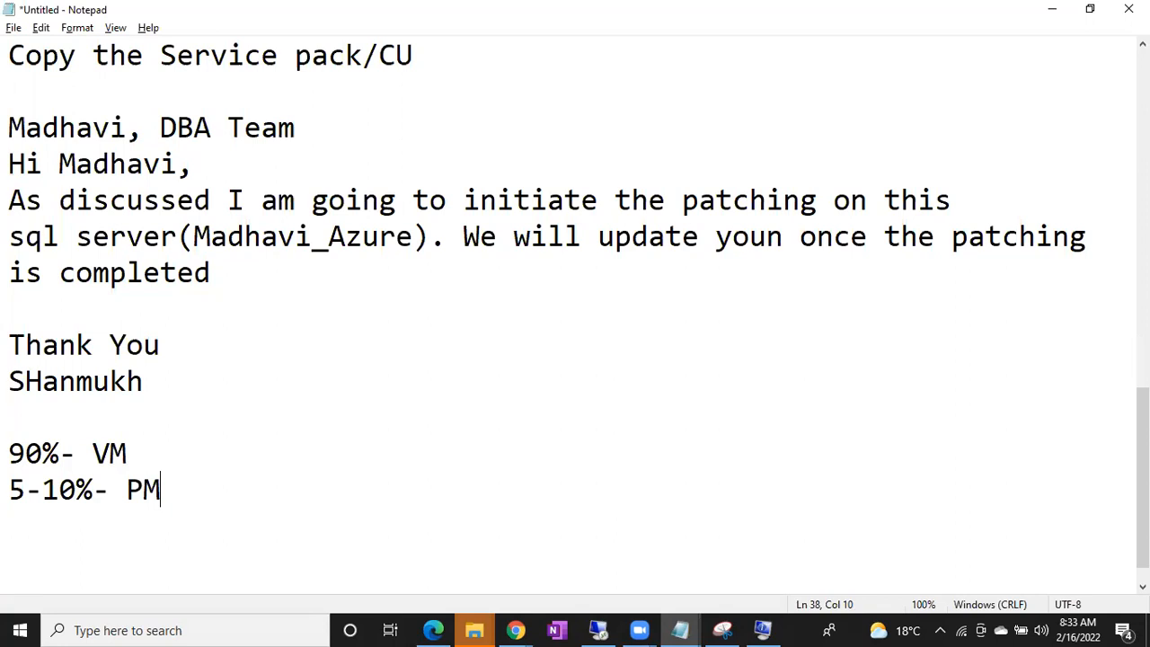
Extend the PM line with the server version and location so it ends in "- Sql Server 2012- UK Datacenter".
text(-)
text(UK Datacenter)
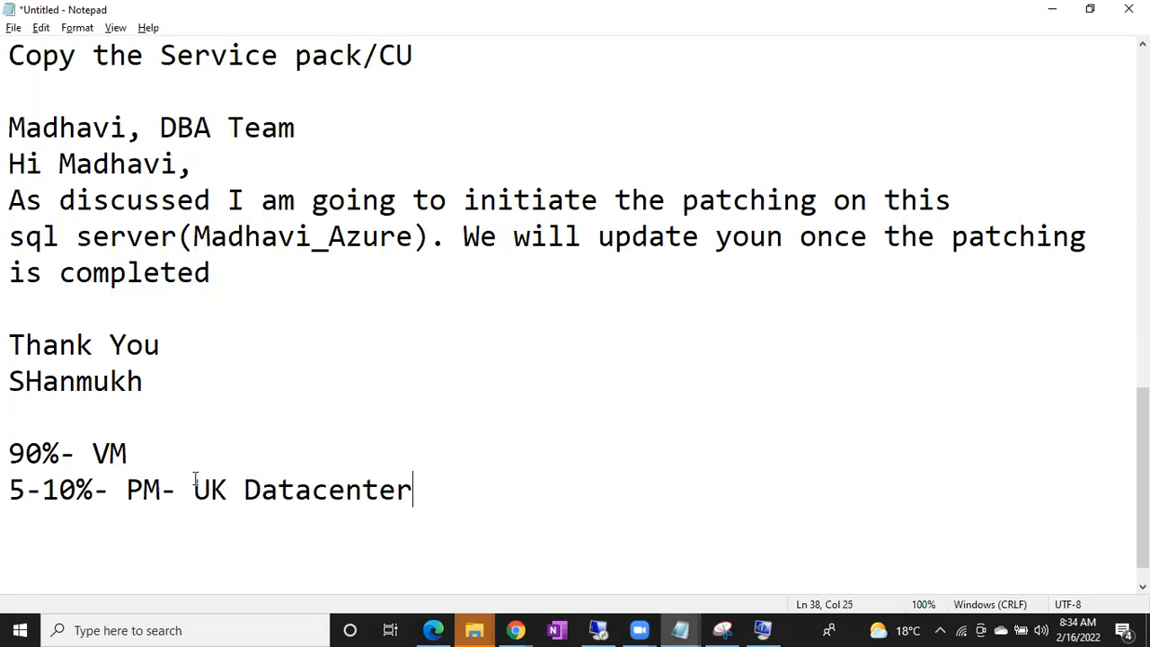
click(164, 485)
text(- Sql  Server)
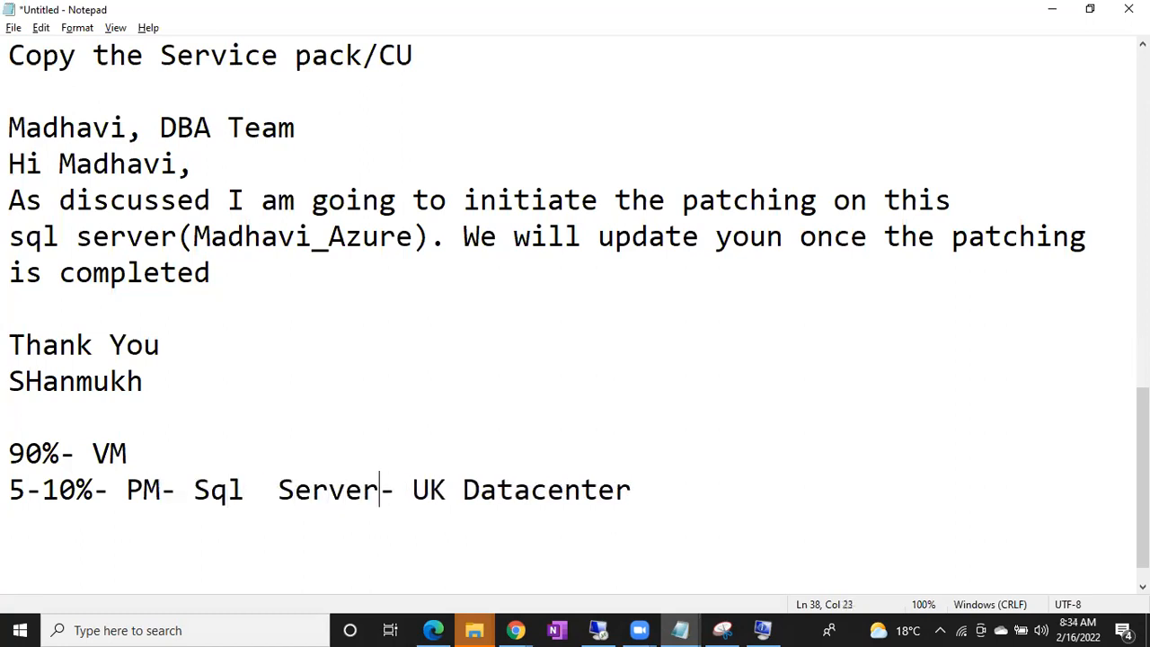
text( 2012)
key(BackSpace)
key(BackSpace)
text(2012)
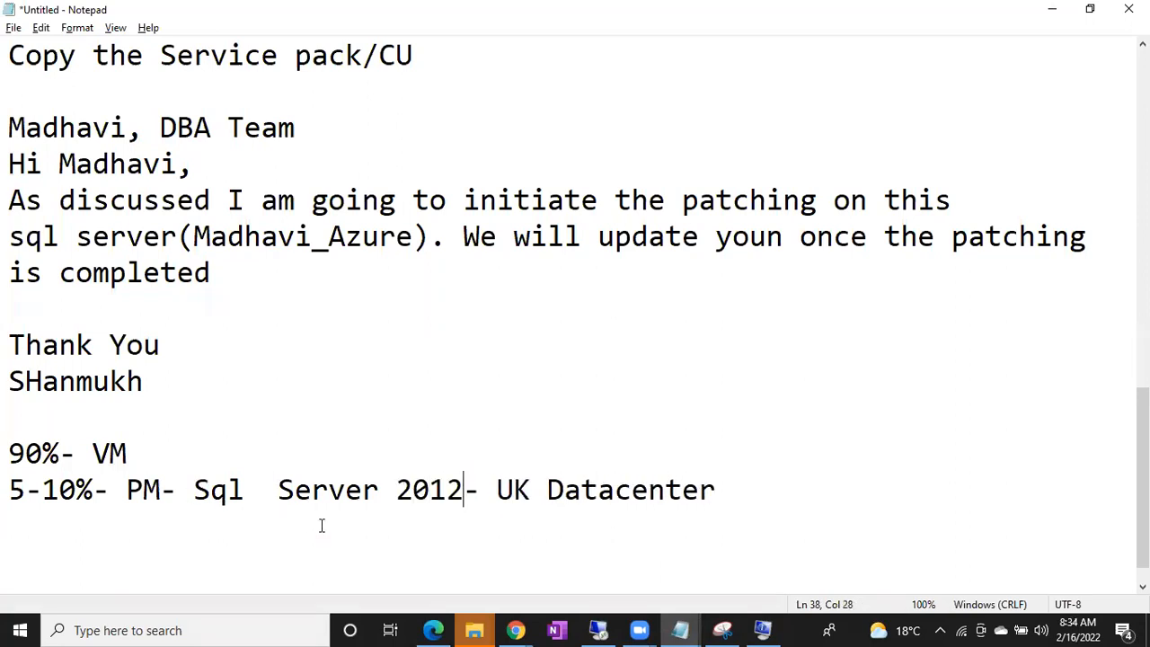
Highlight "UK Datacenter" and "Sql Server 2012" in turn in the PM line of the notes.
click(497, 490)
drag(739, 480, 499, 488)
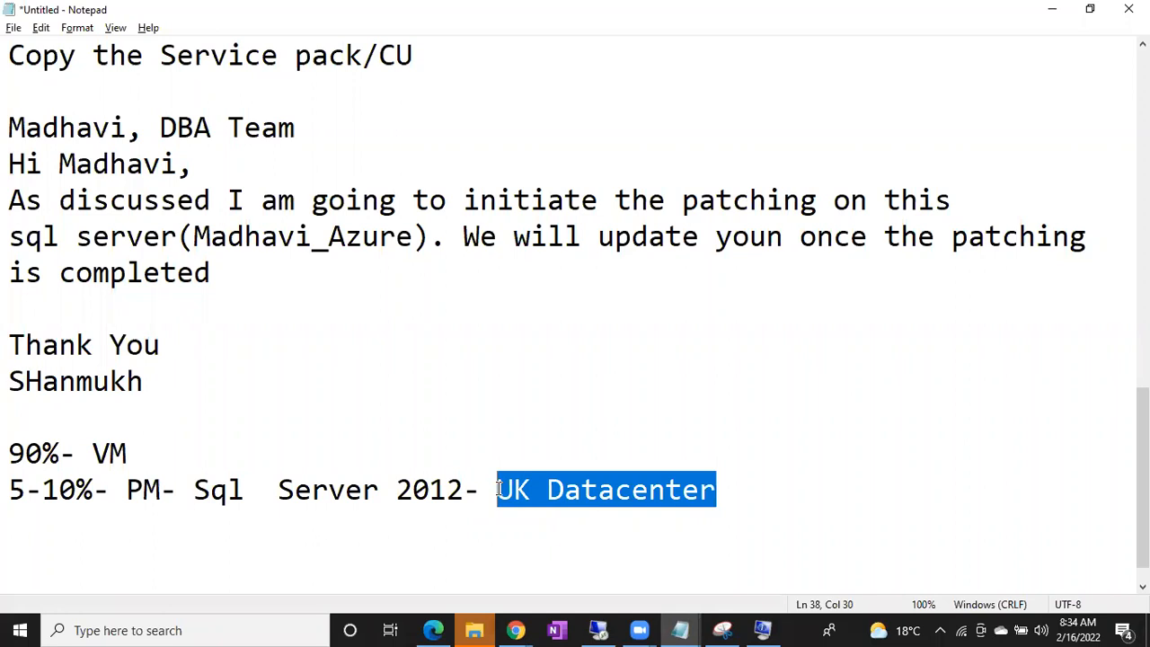
click(759, 512)
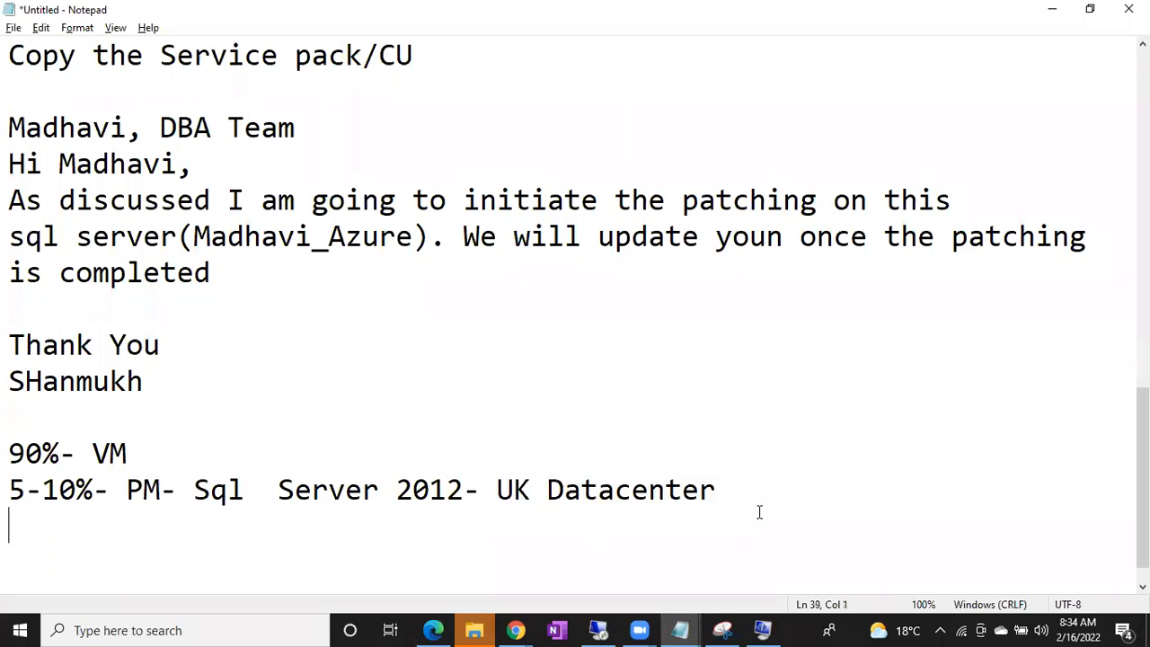
key(Return)
click(759, 512)
drag(177, 491, 466, 490)
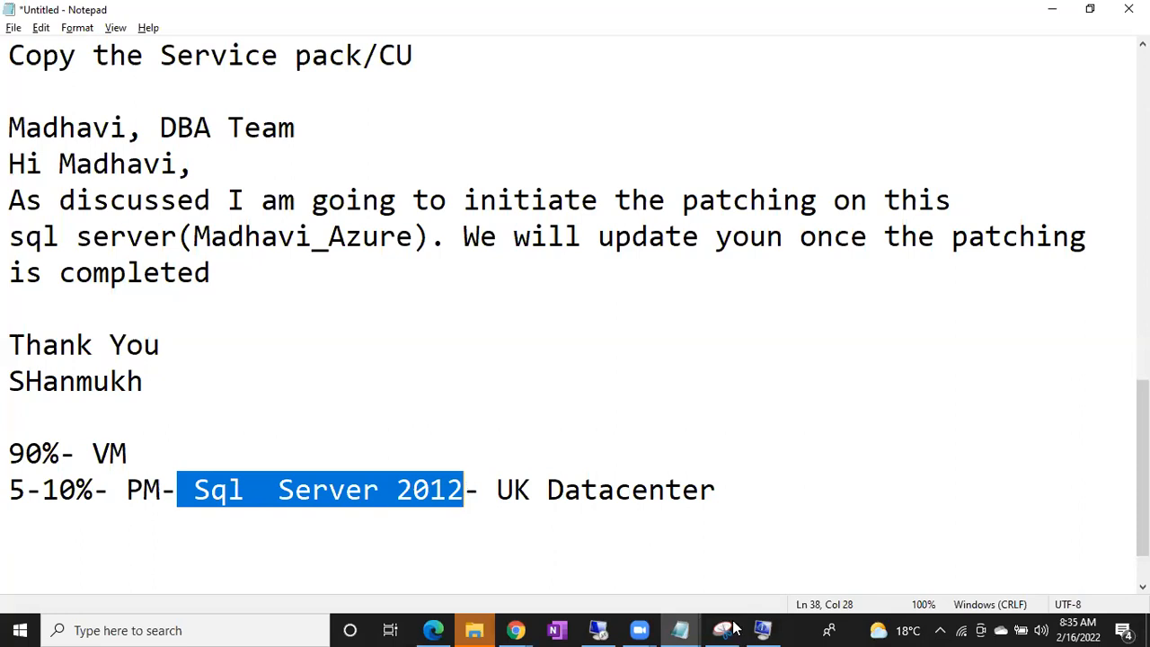
Launch Oracle VM VirtualBox from the desktop as administrator, view its virtual machines, and minimize it.
click(1147, 631)
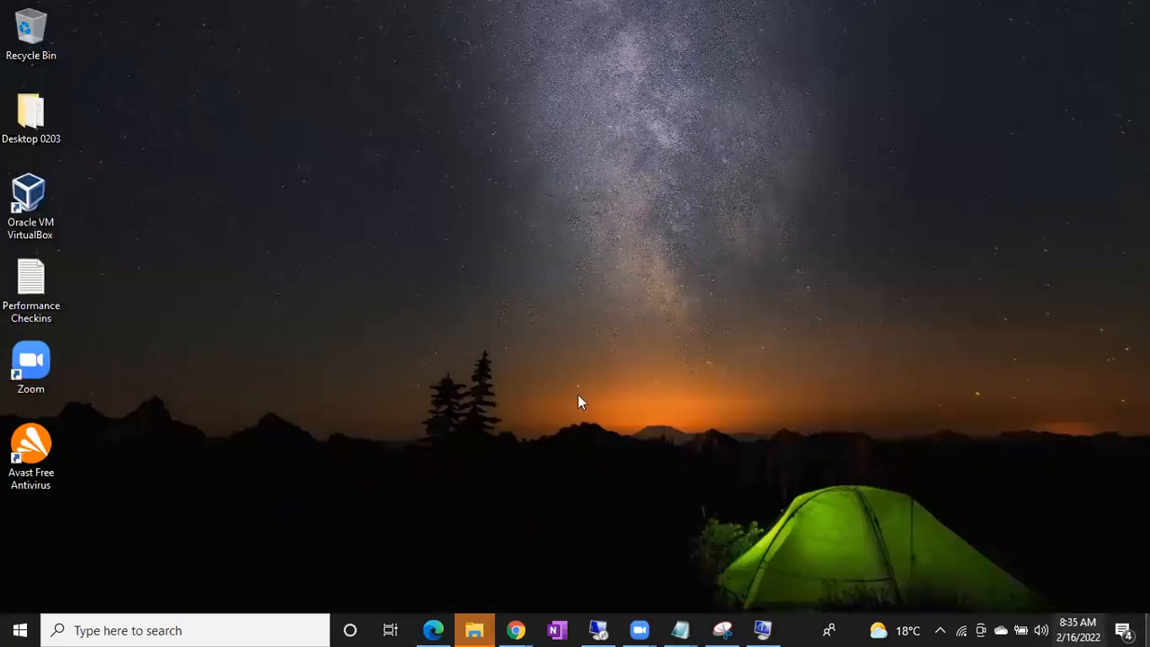
double_click(36, 187)
right_click(47, 184)
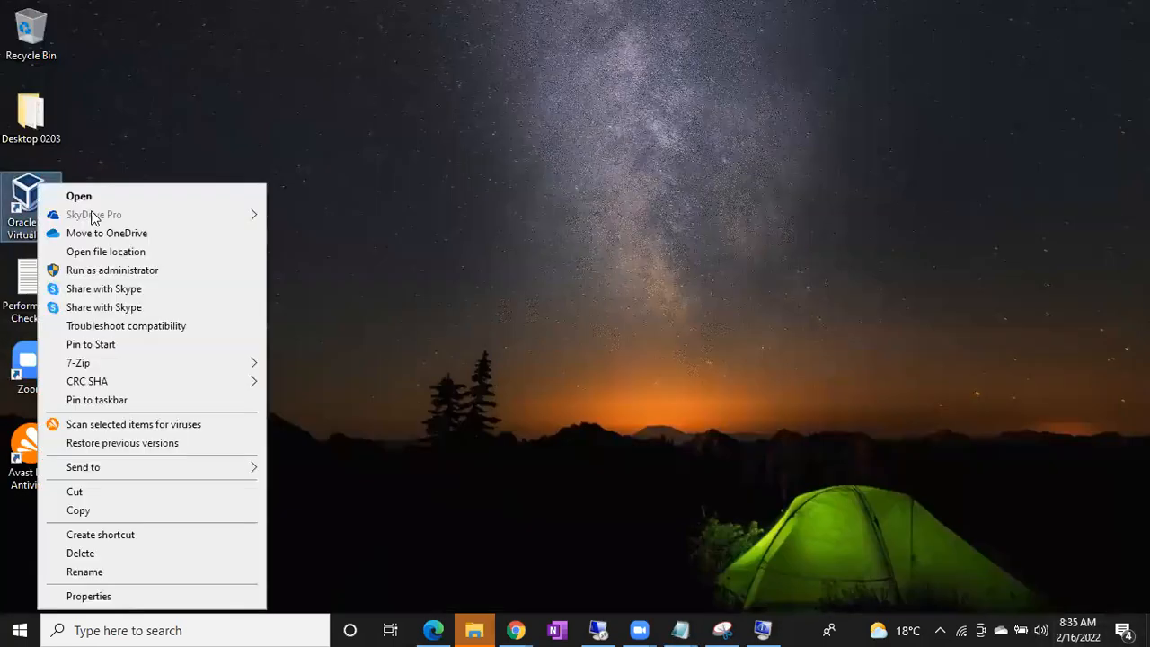
click(100, 272)
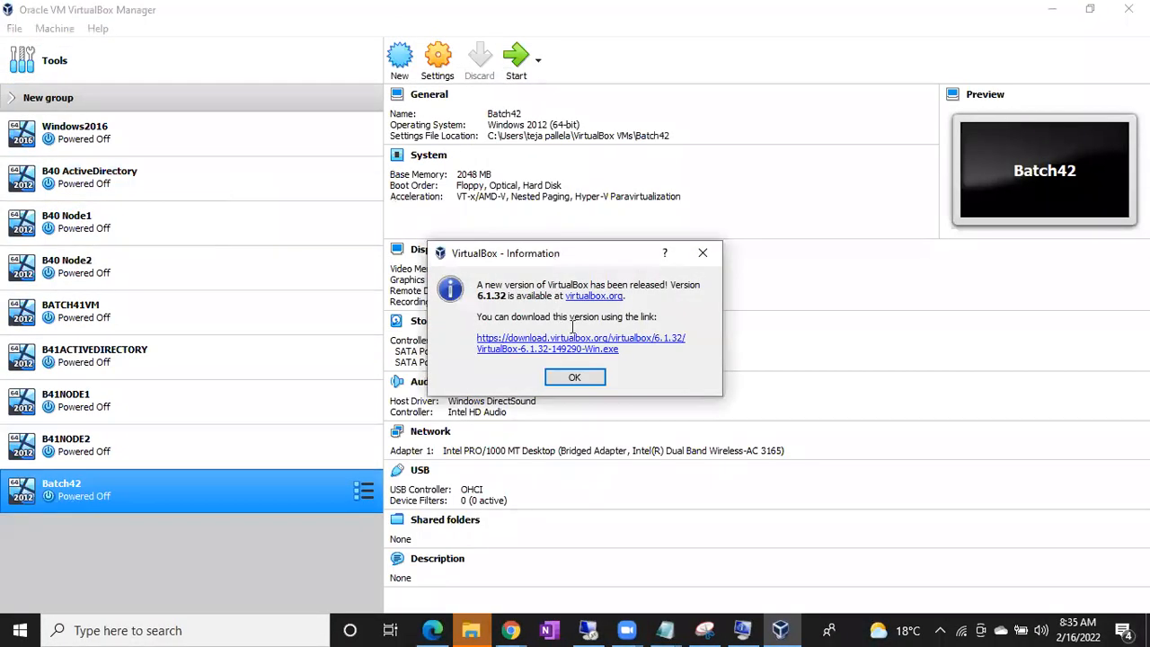
click(572, 377)
click(1056, 10)
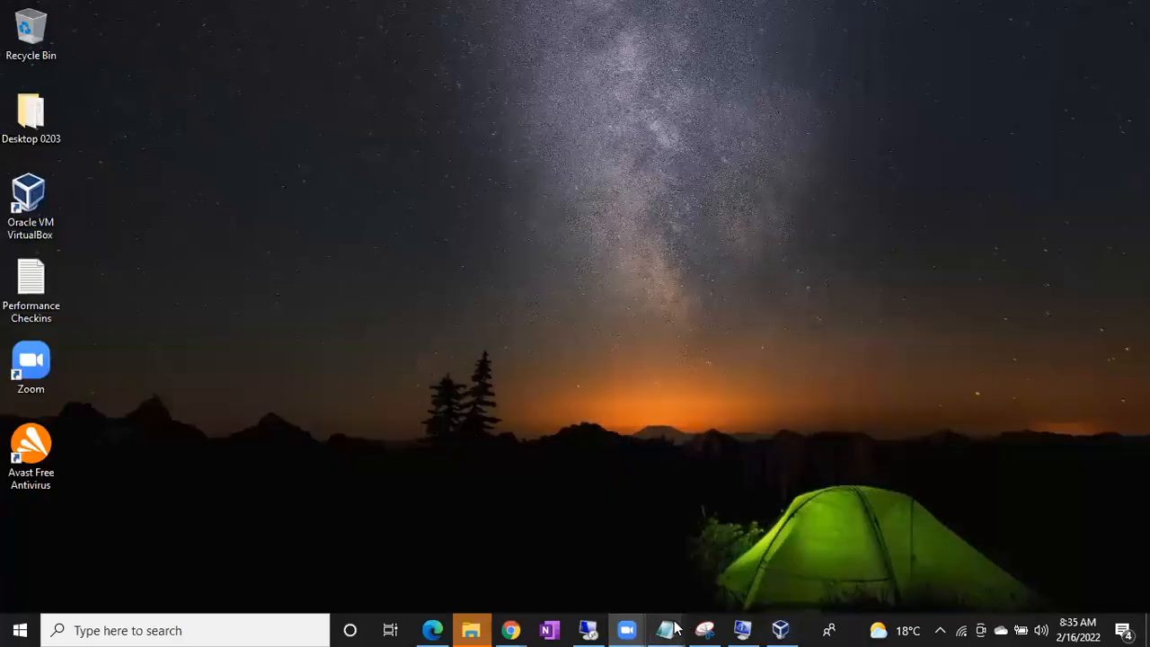
Return to the untitled notes and highlight "UK Datacenter" in the PM line.
click(756, 542)
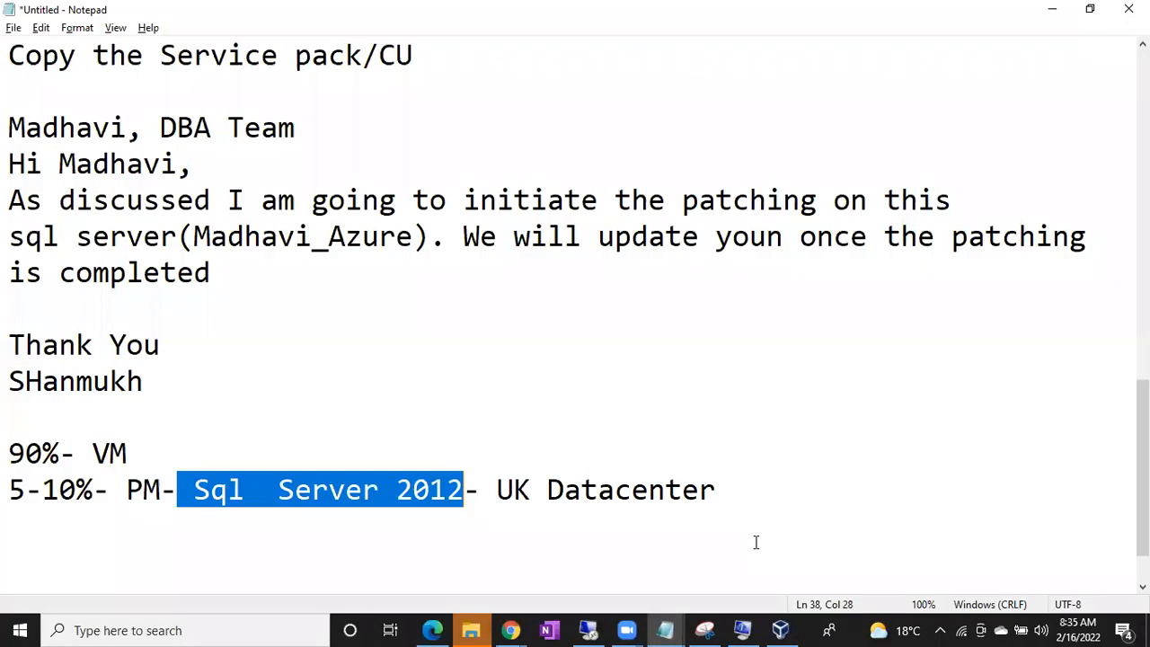
double_click(501, 492)
drag(555, 492, 724, 491)
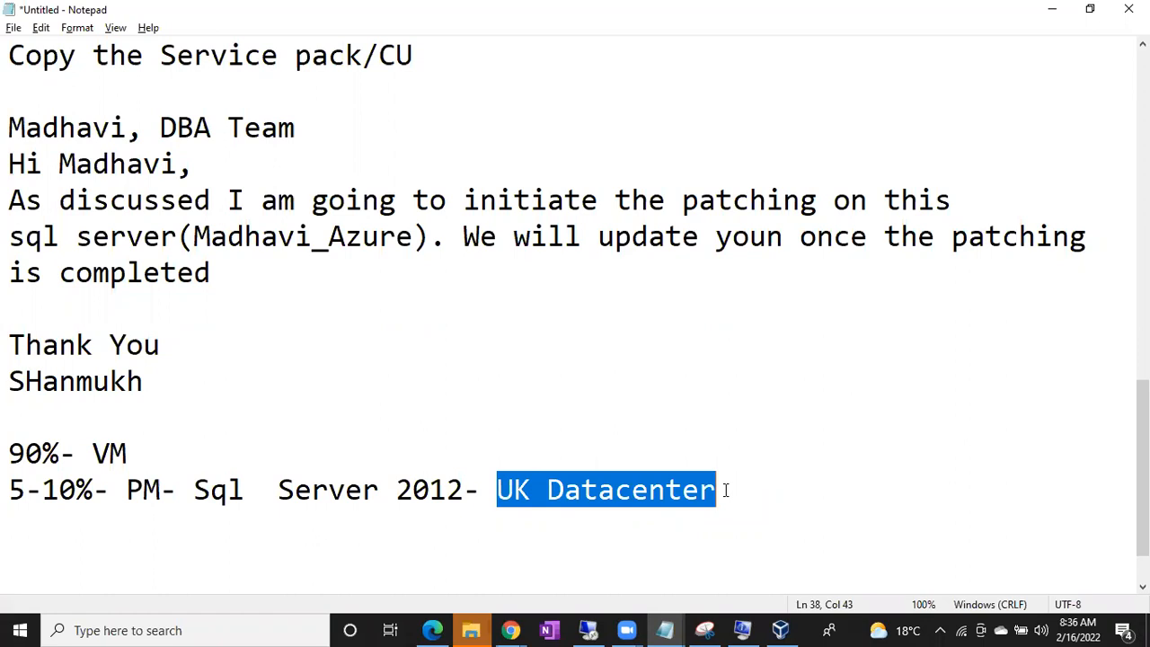
click(726, 490)
key(ctrl+shift+Left)
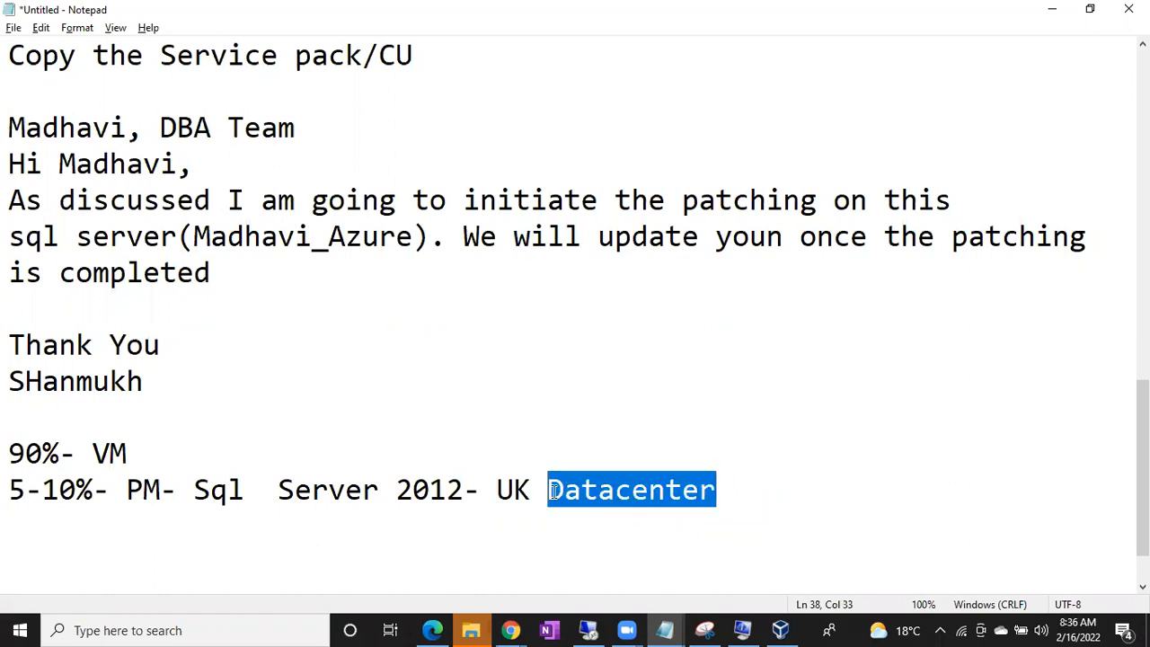
key(ctrl+shift+Left)
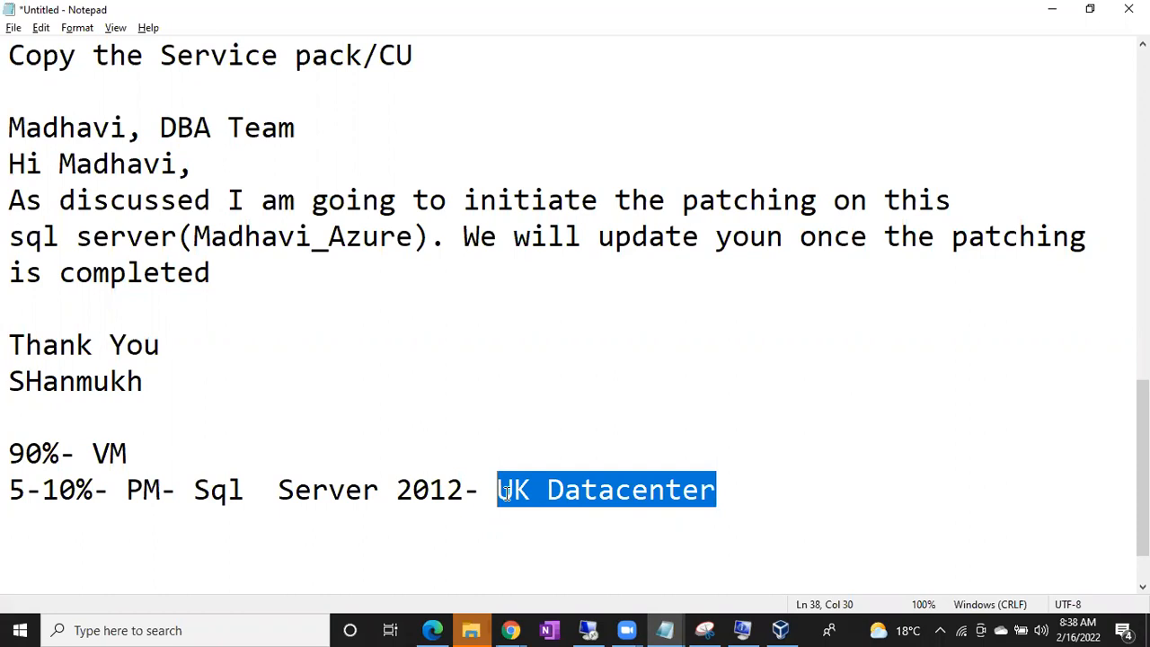
Switch to the remote server and clear its desktop by minimizing or closing all open windows.
click(588, 629)
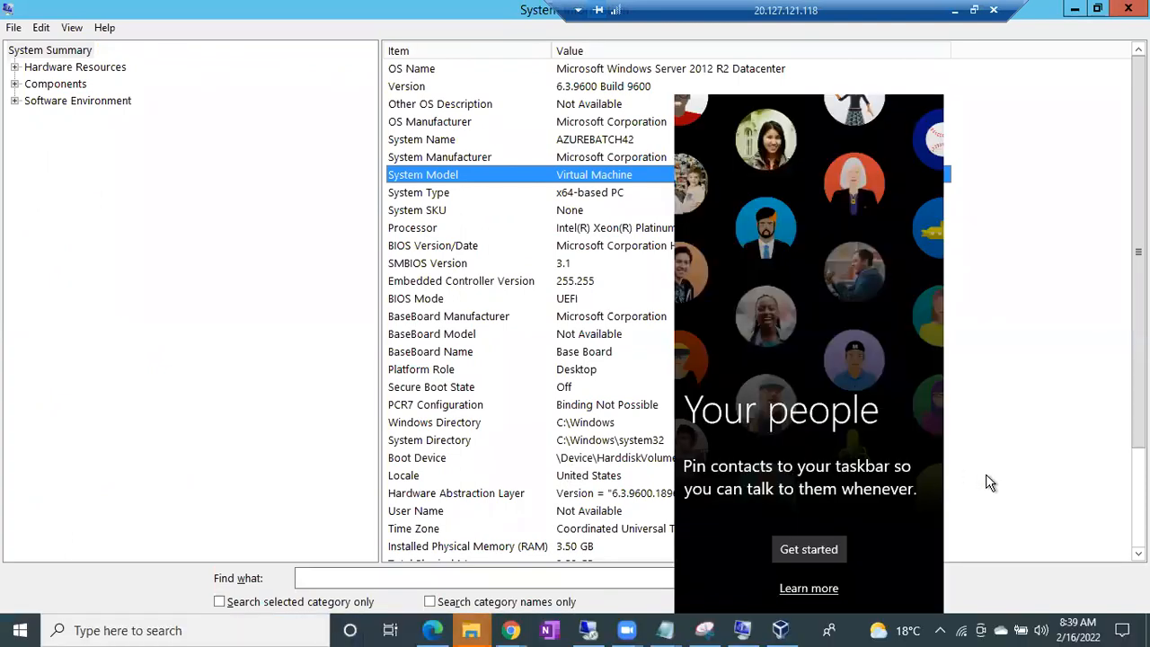
click(986, 476)
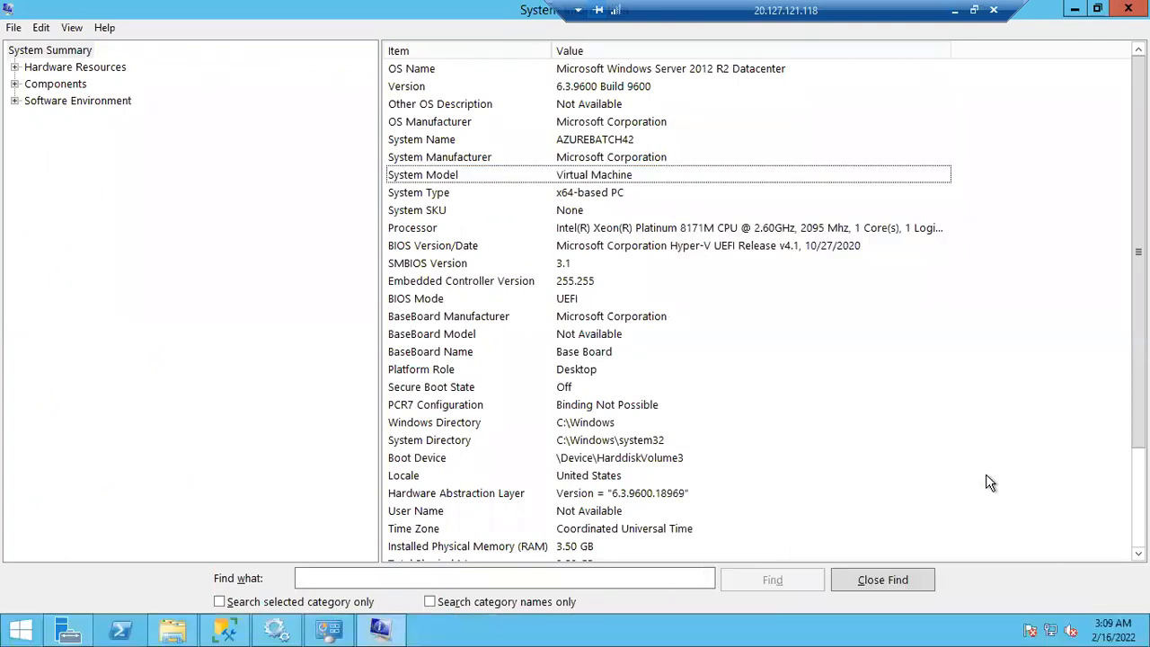
click(1074, 9)
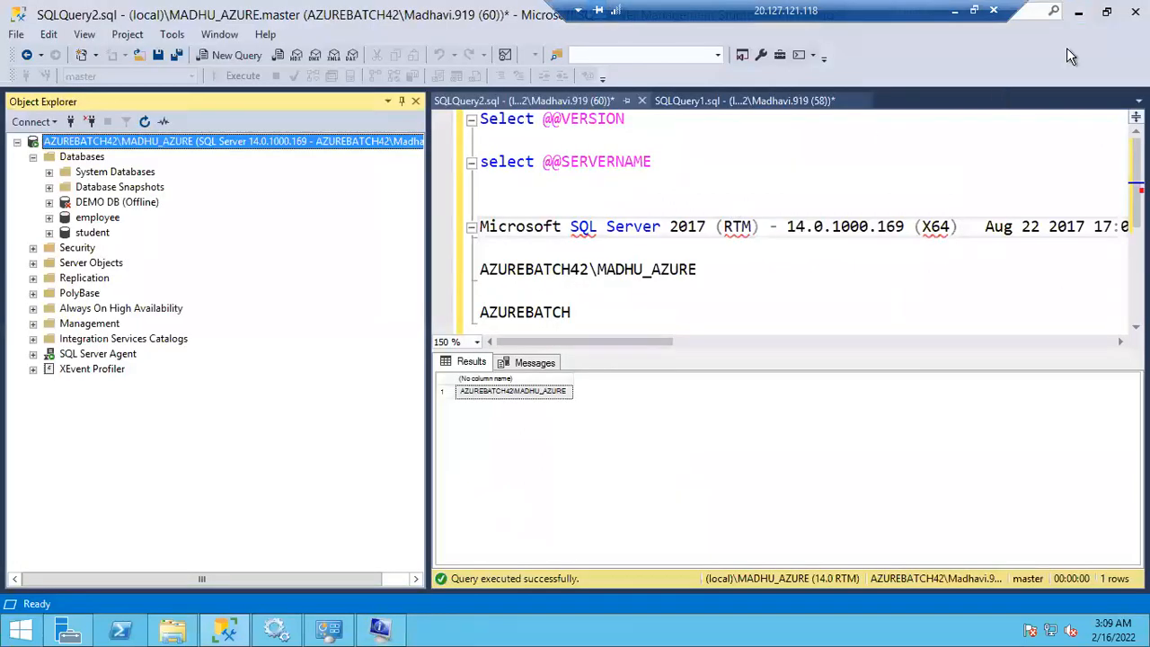
click(1080, 14)
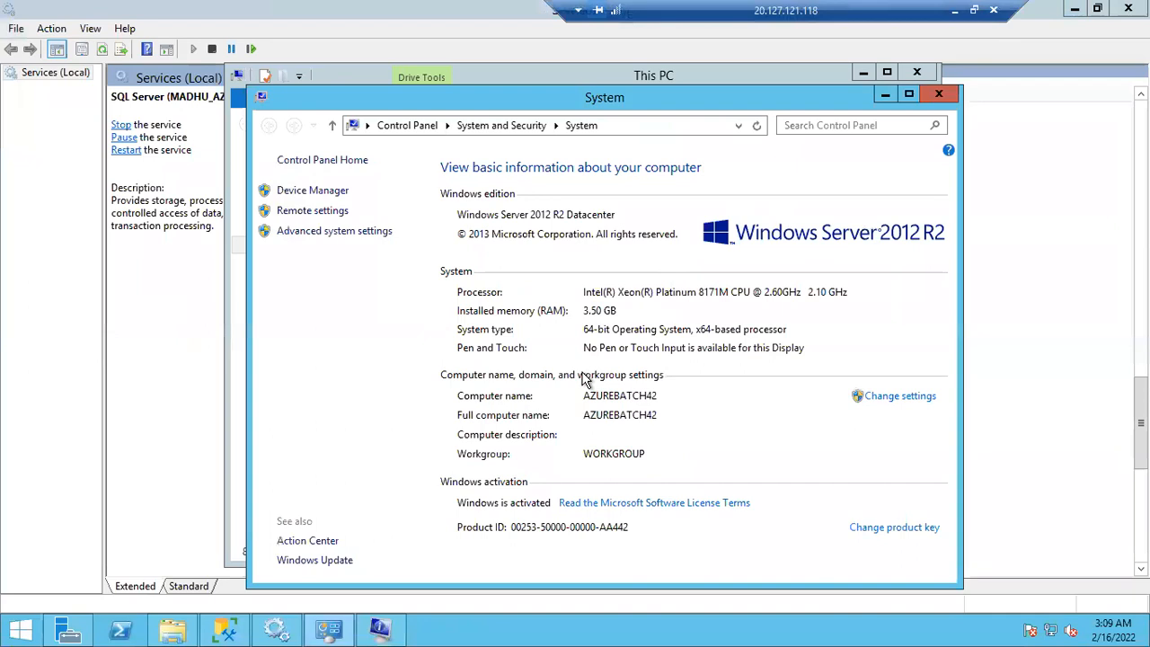
click(939, 96)
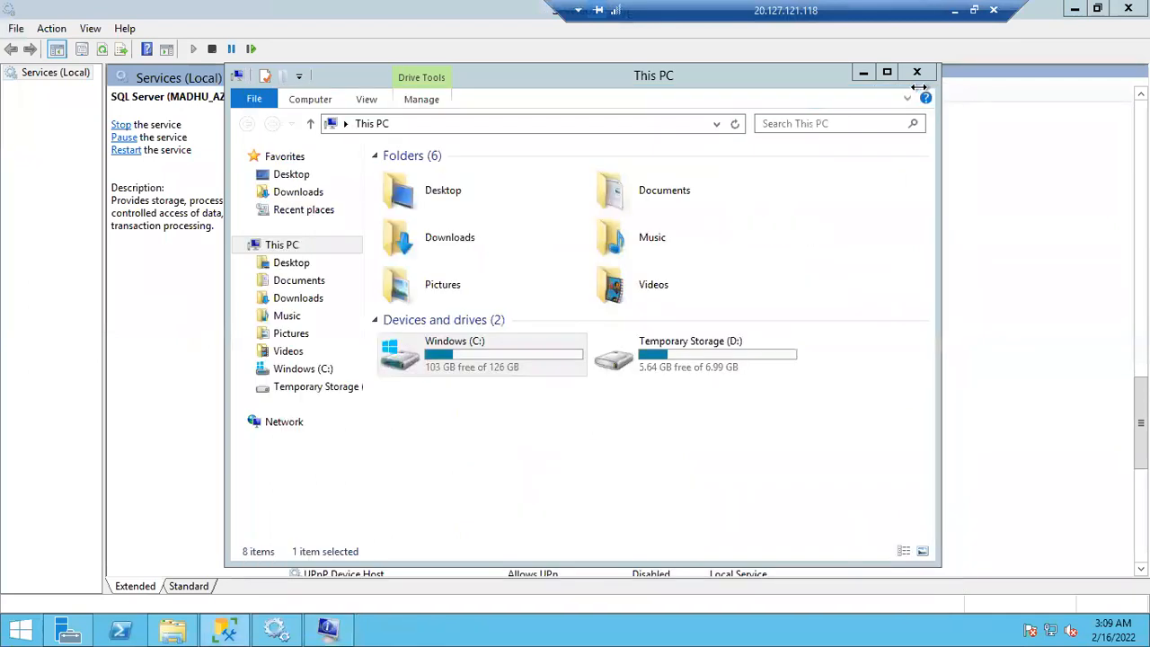
click(915, 74)
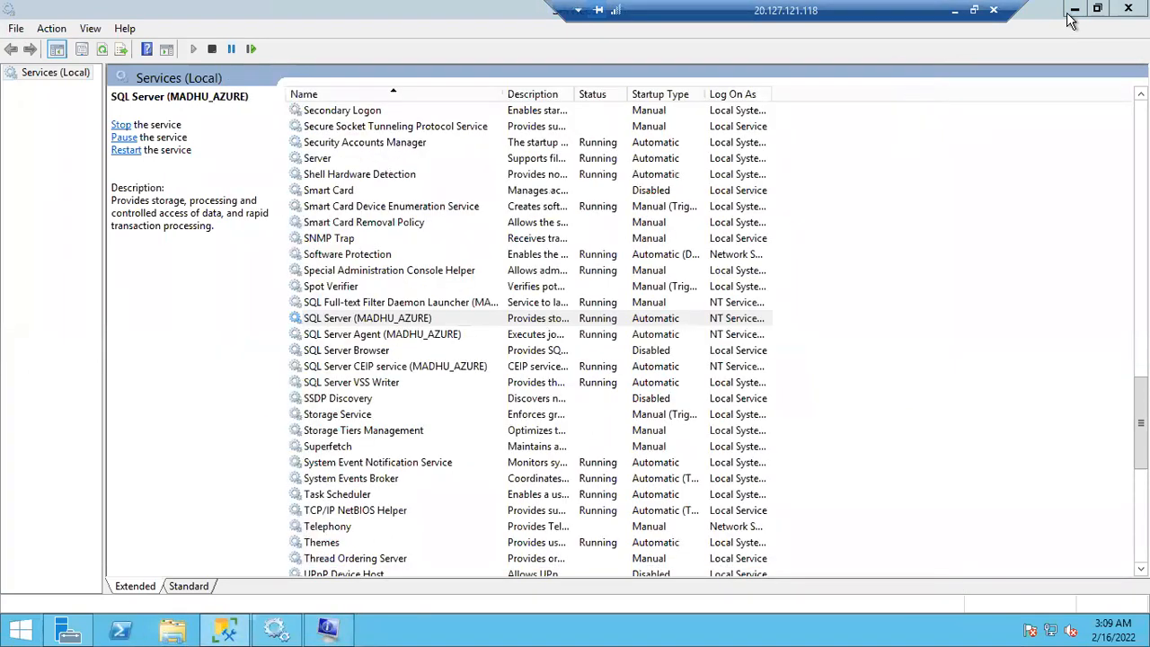
click(1073, 11)
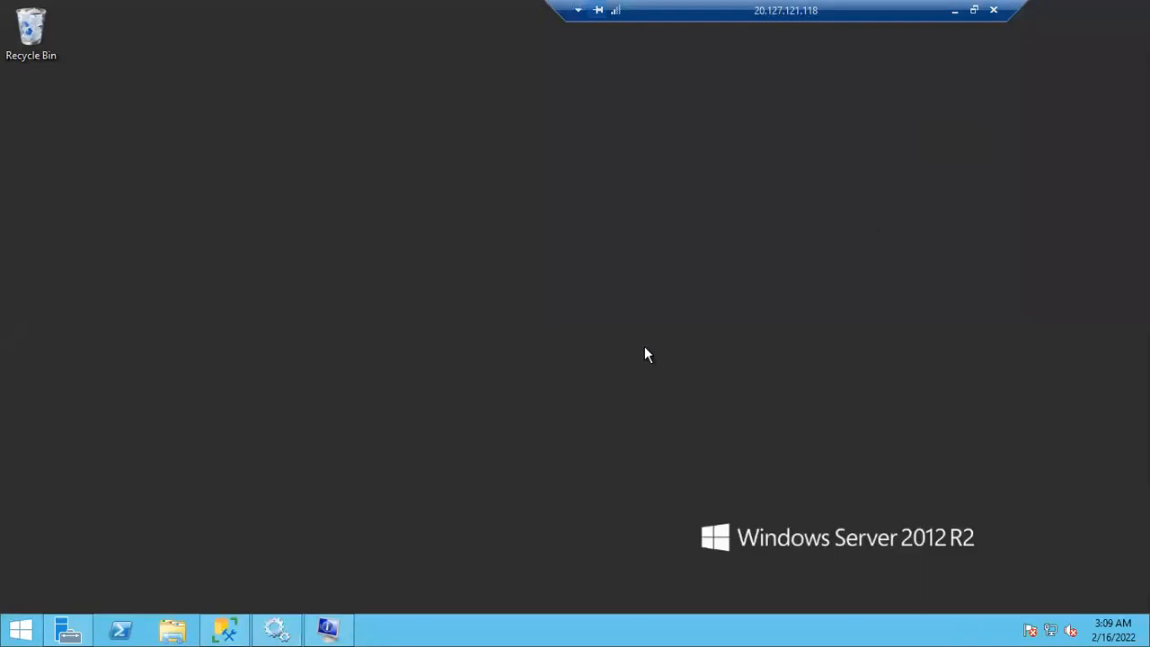
Open Internet Explorer on the remote server and postpone its initial setup.
key(super)
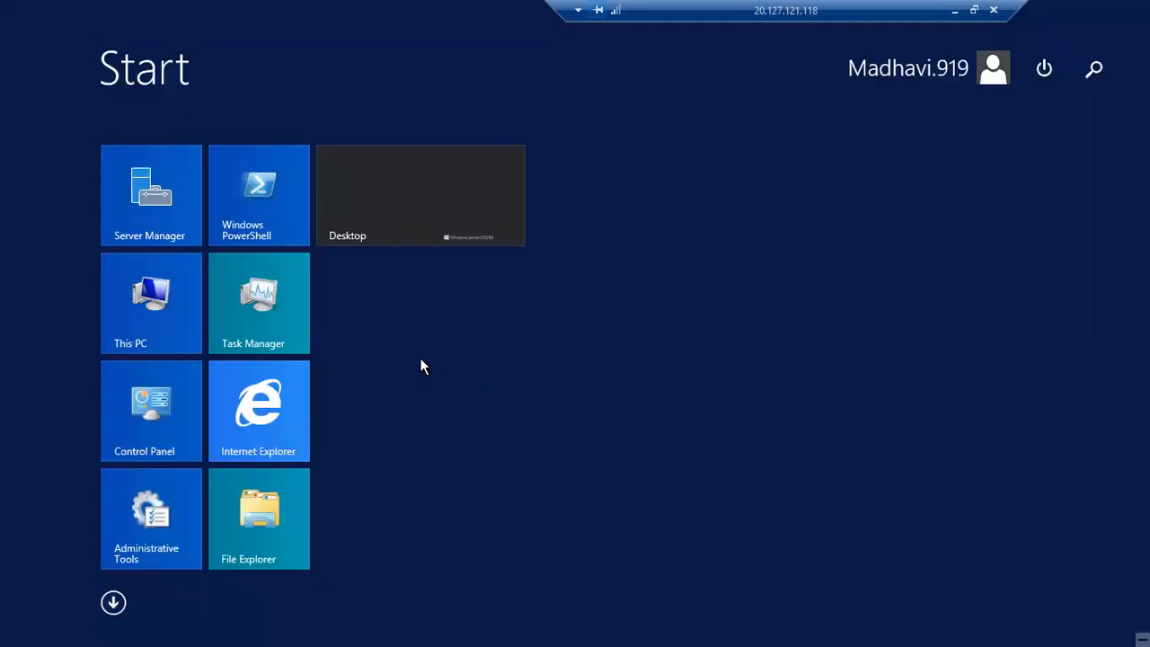
click(283, 403)
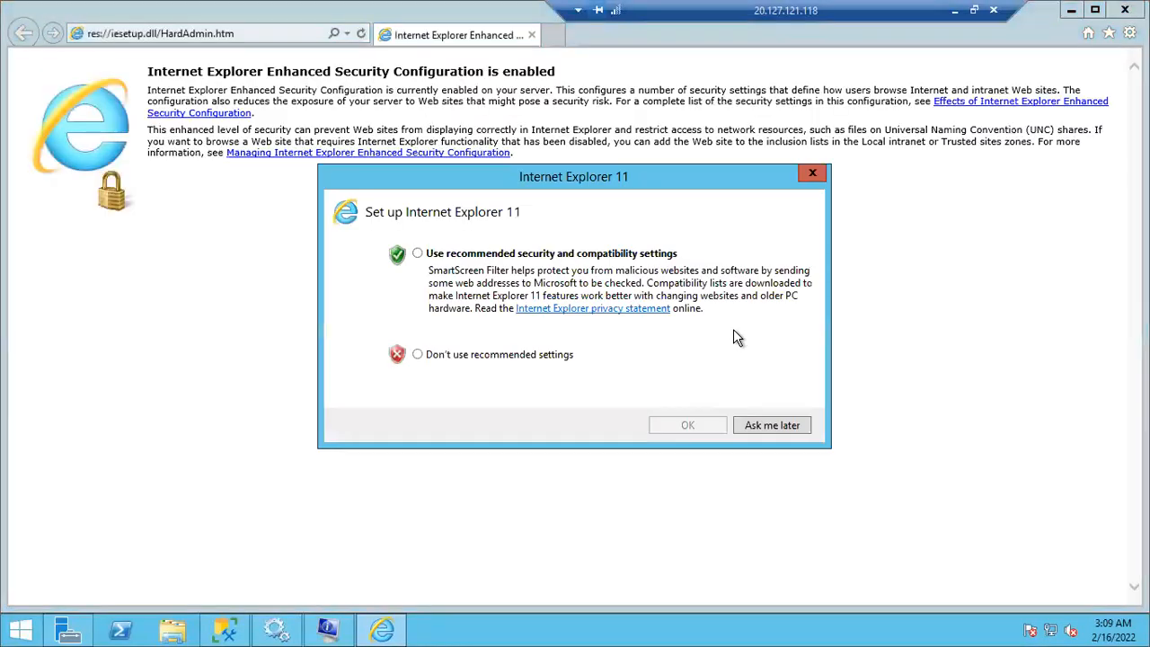
click(769, 425)
Go to google.com and accept the secure connection alert.
click(229, 33)
text(google.com/)
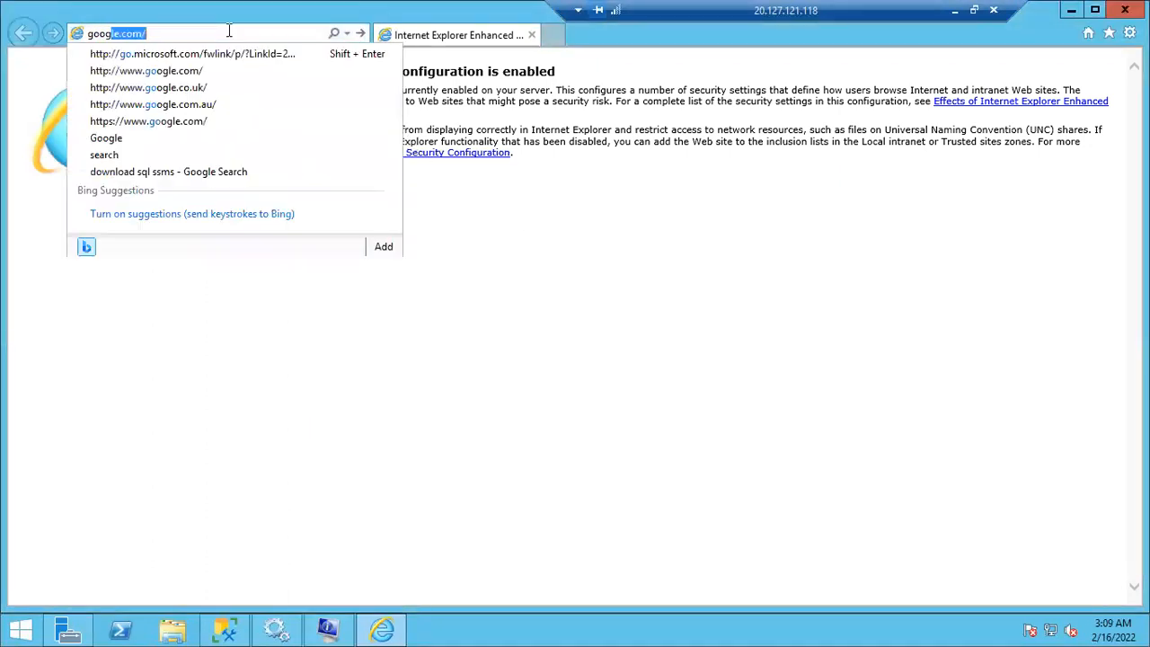
key(Return)
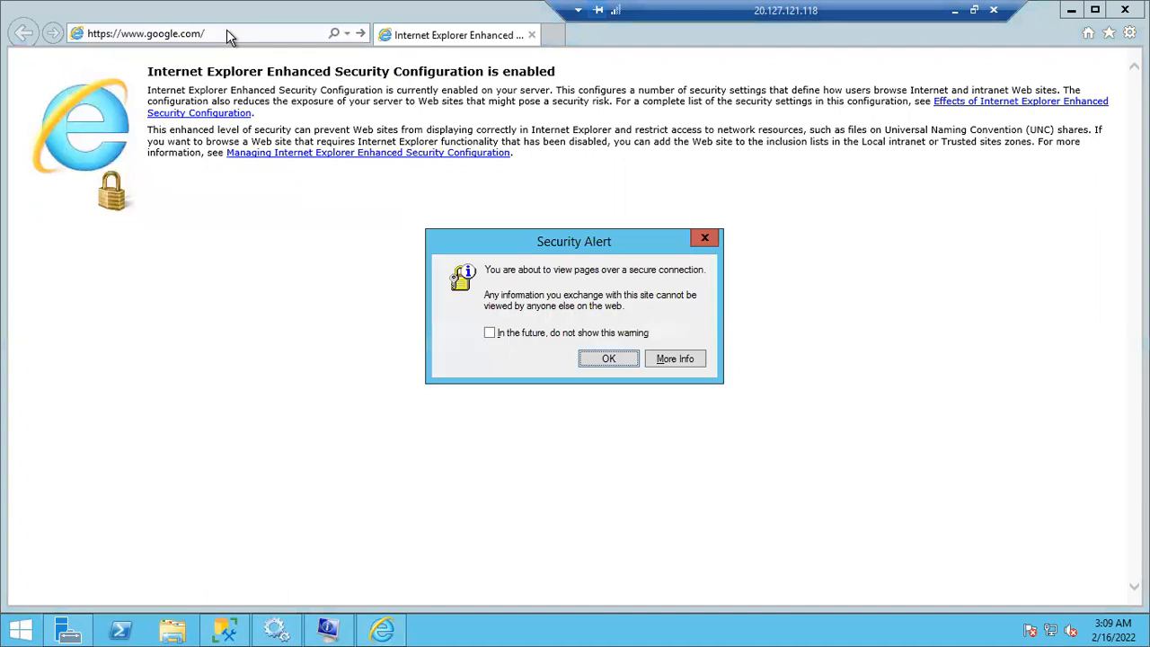
click(608, 359)
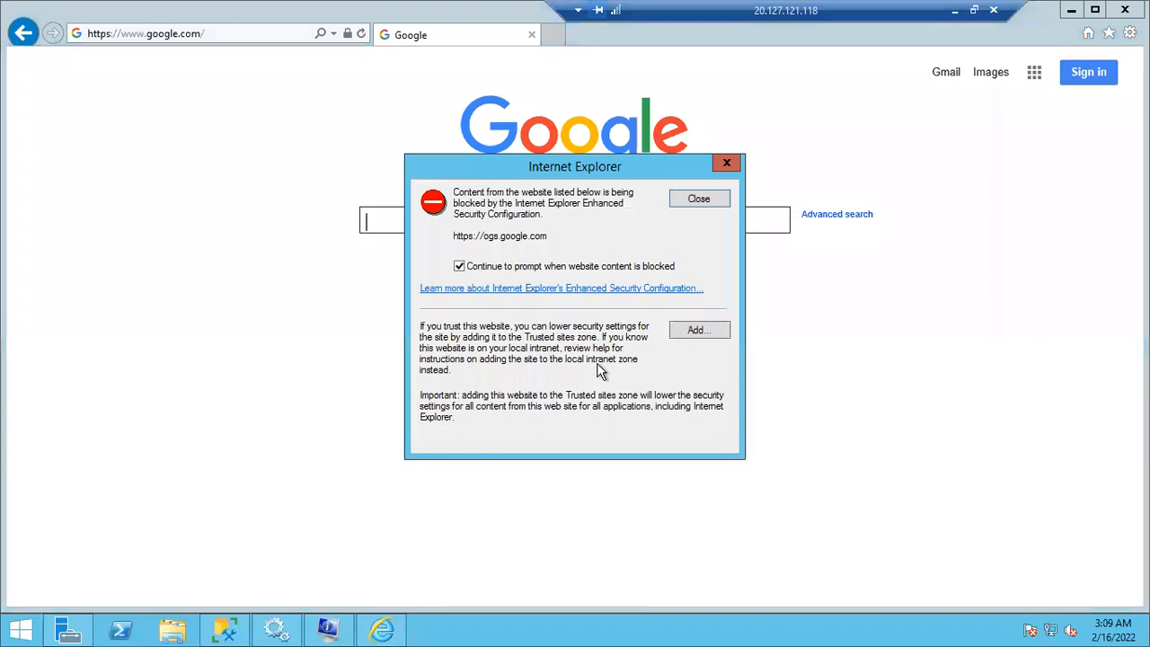
click(694, 331)
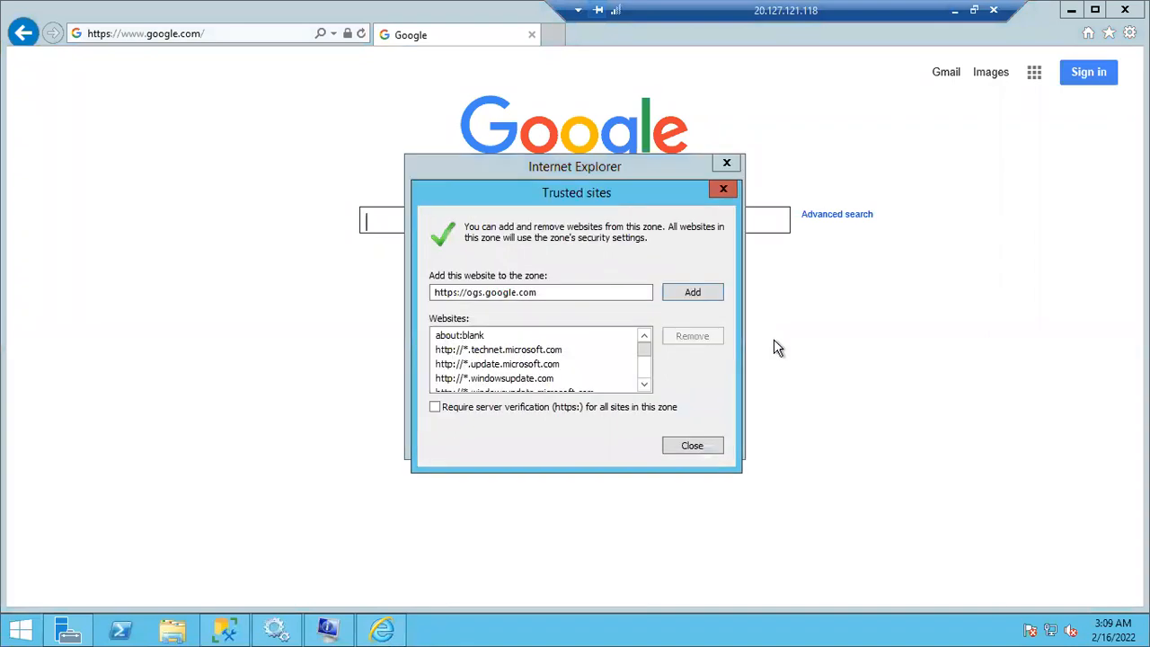
click(698, 293)
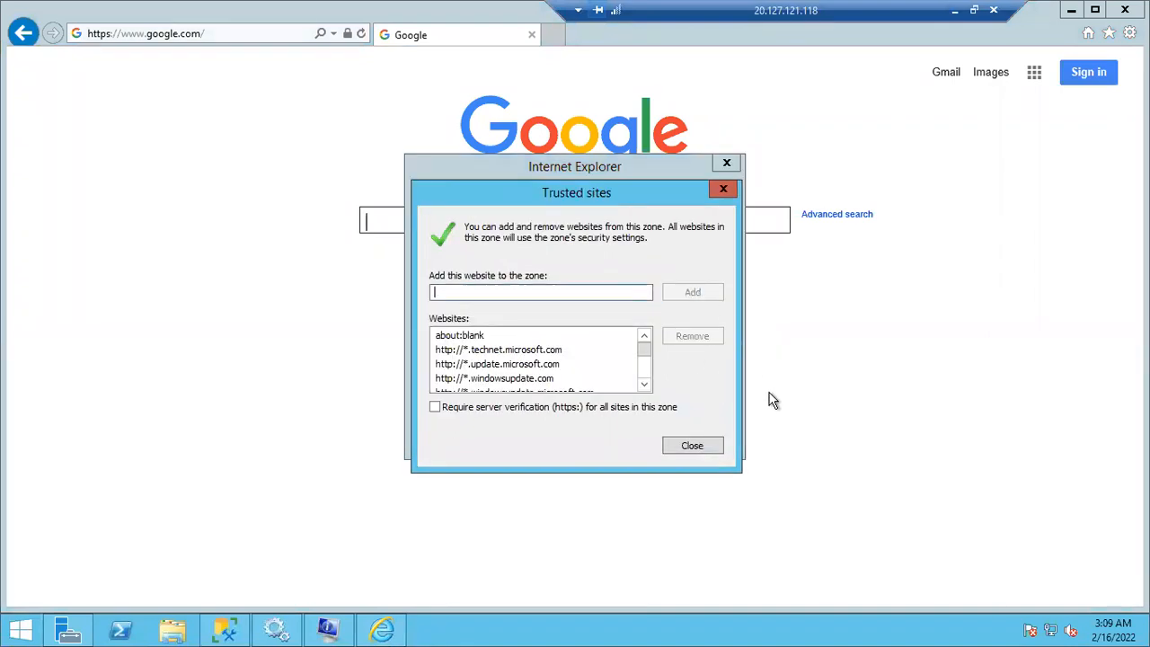
click(691, 447)
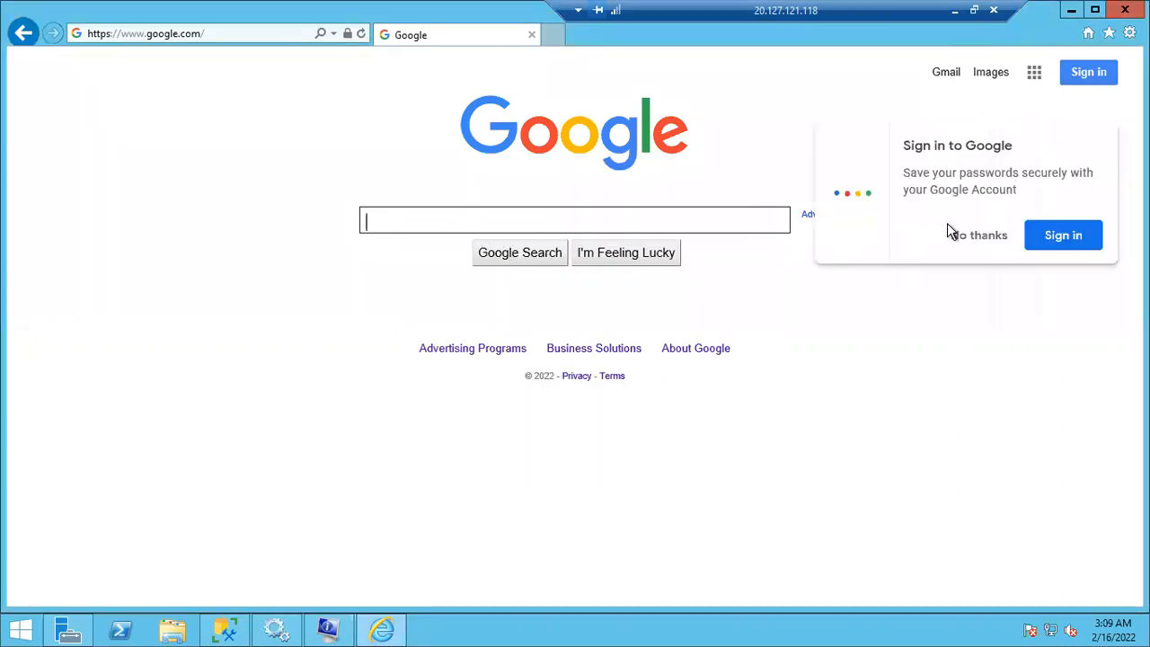
click(957, 239)
Search Google for "sql server builds".
click(471, 222)
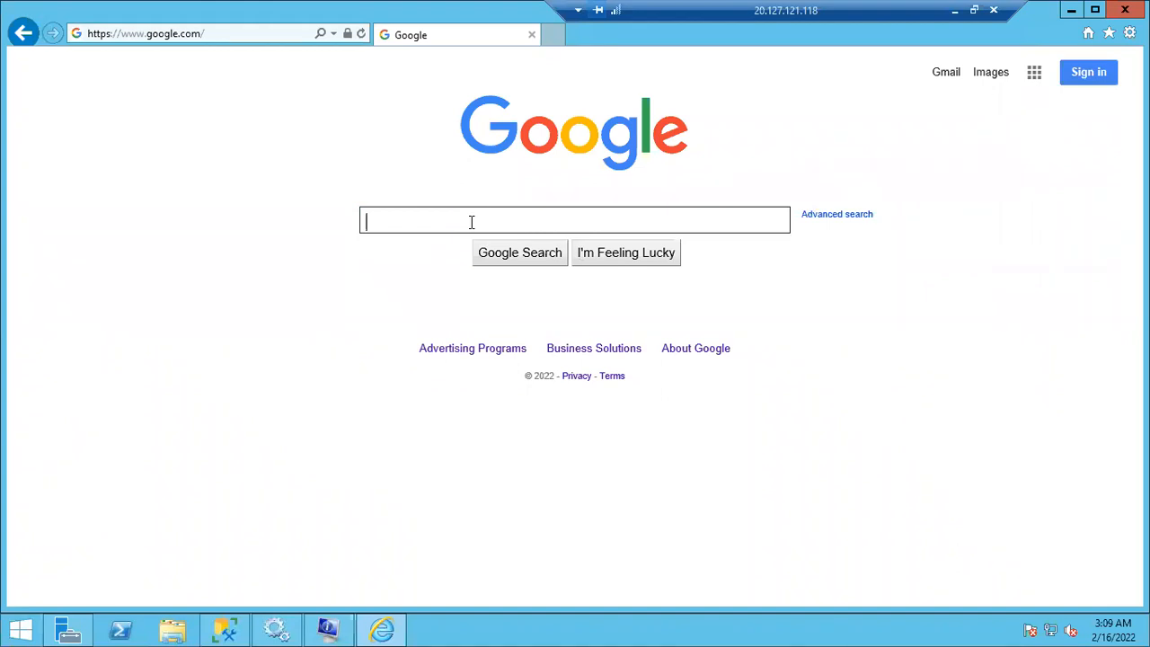
text(sql serverb)
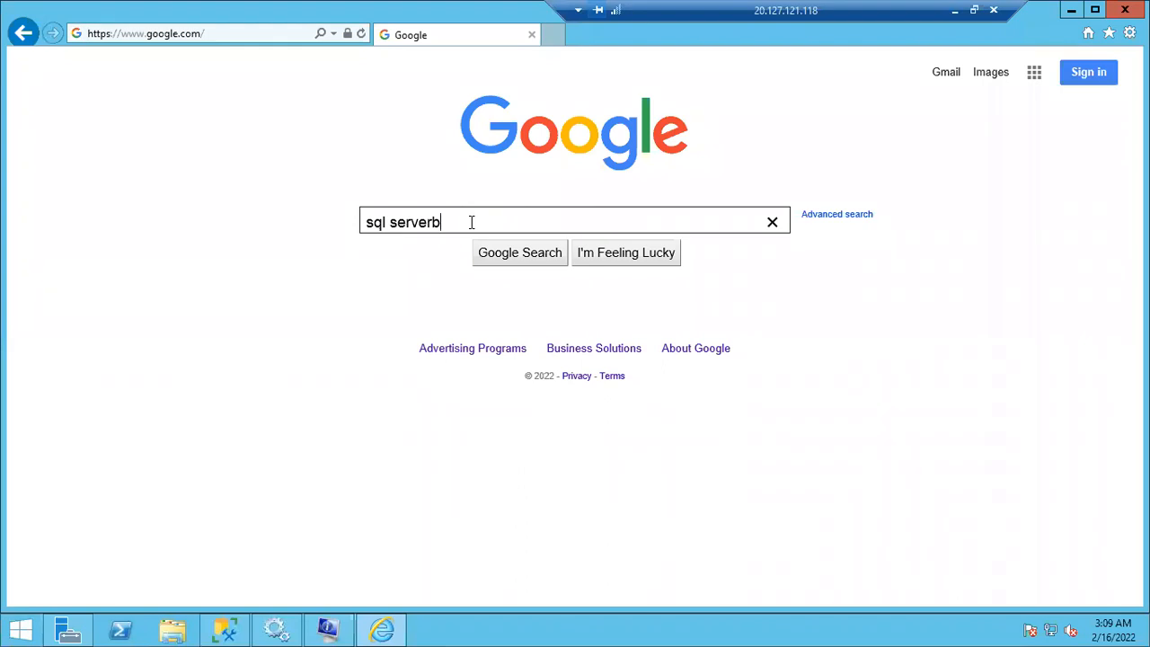
key(BackSpace)
text(builds)
key(Return)
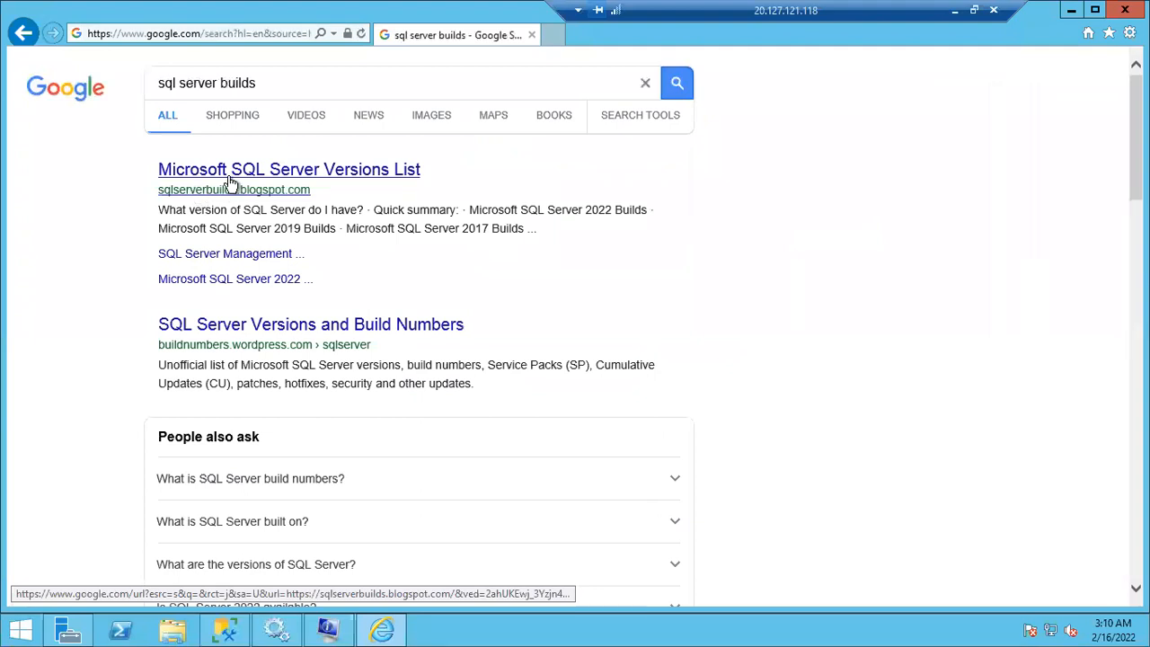
click(229, 179)
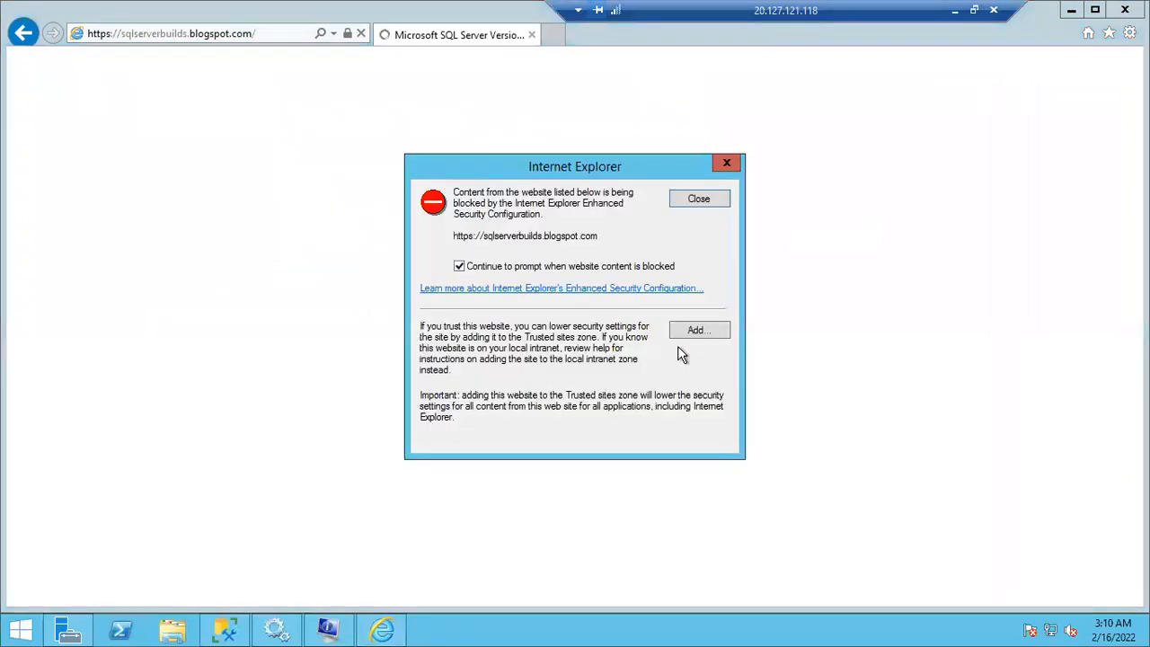
click(698, 329)
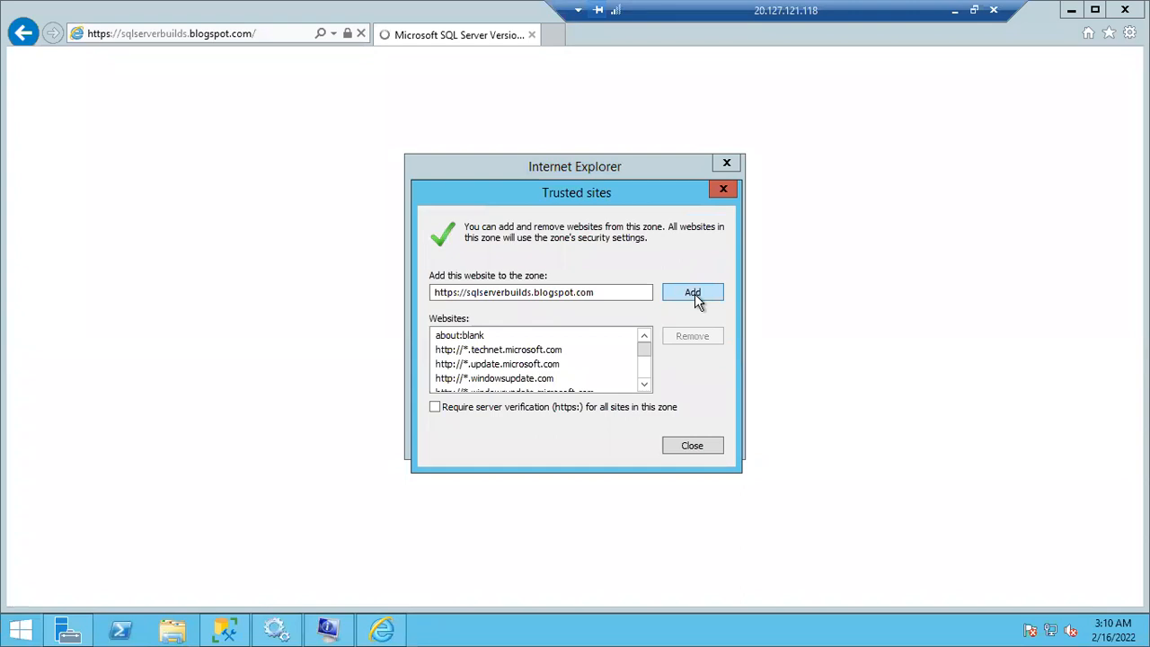
click(694, 294)
click(698, 444)
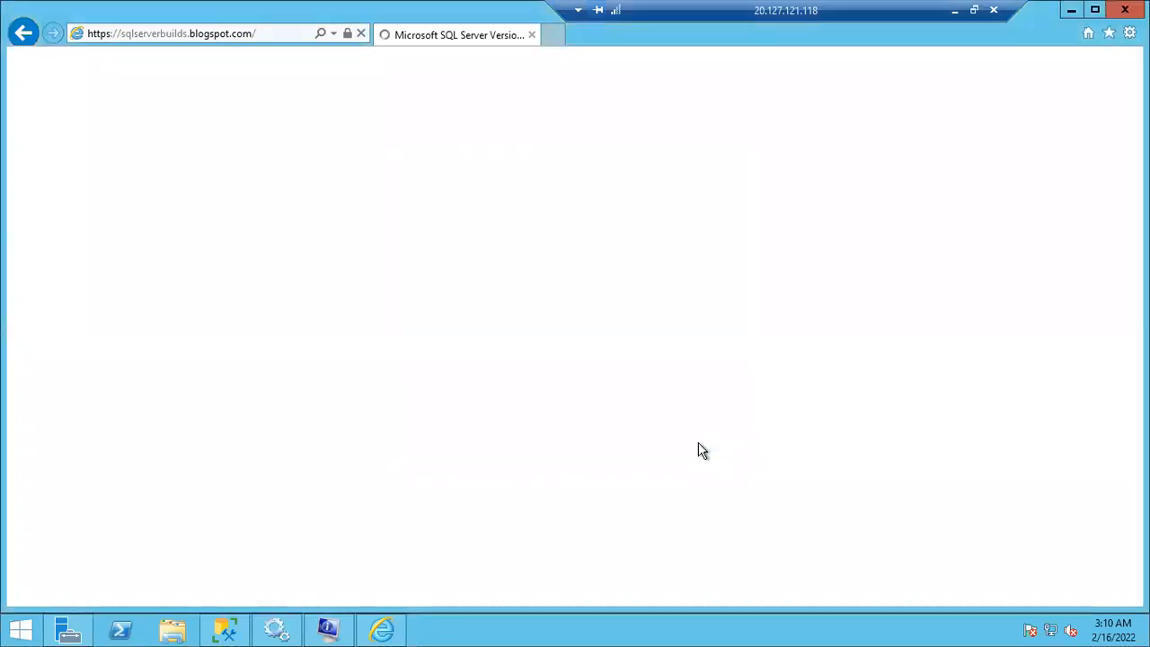
click(698, 325)
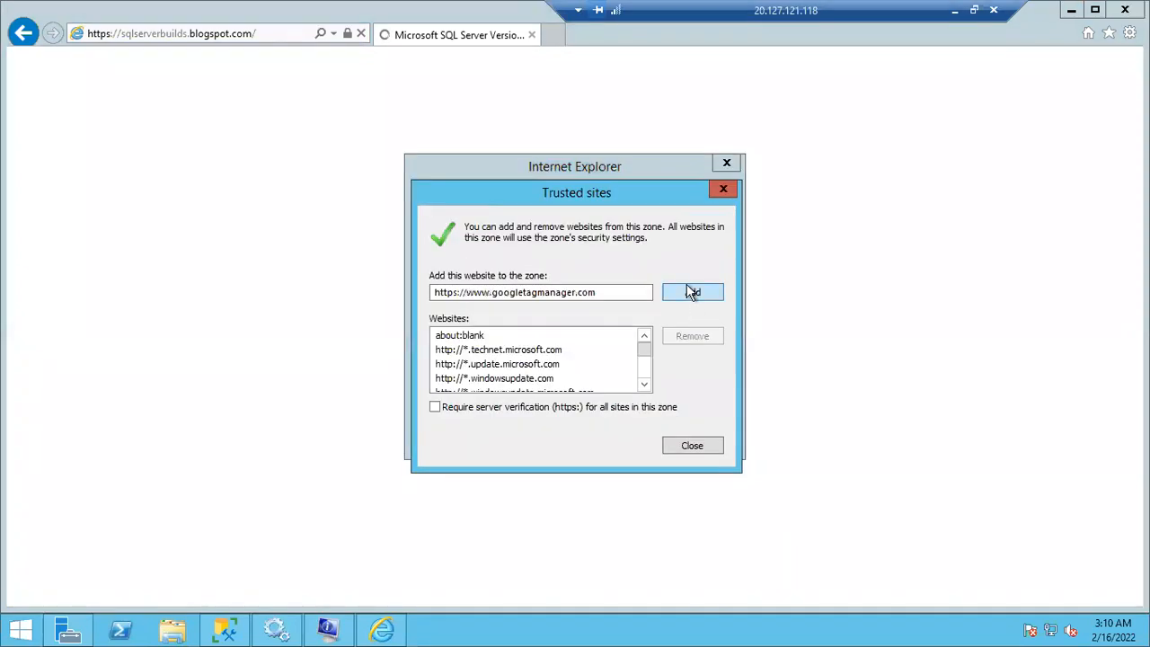
click(690, 292)
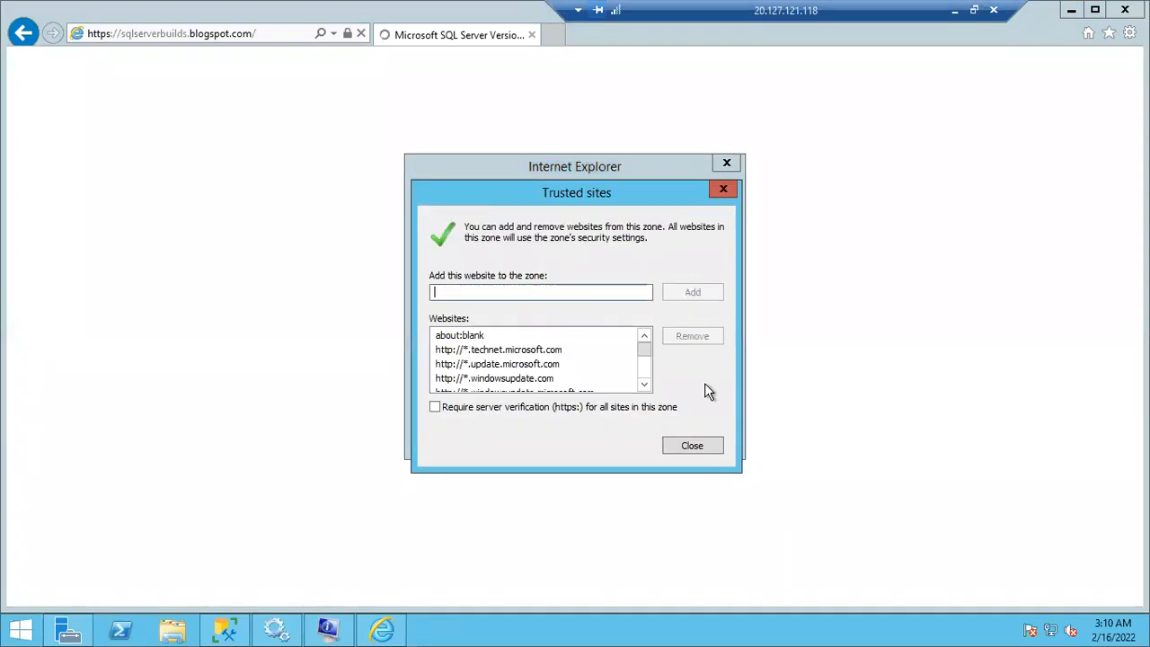
click(701, 449)
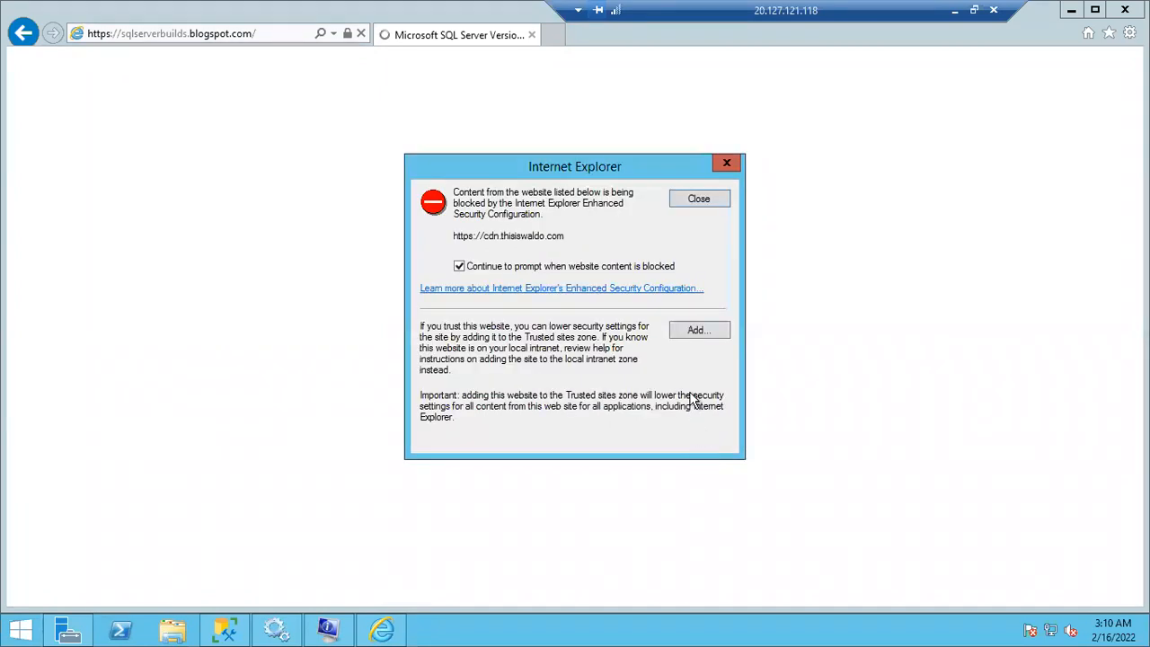
click(694, 333)
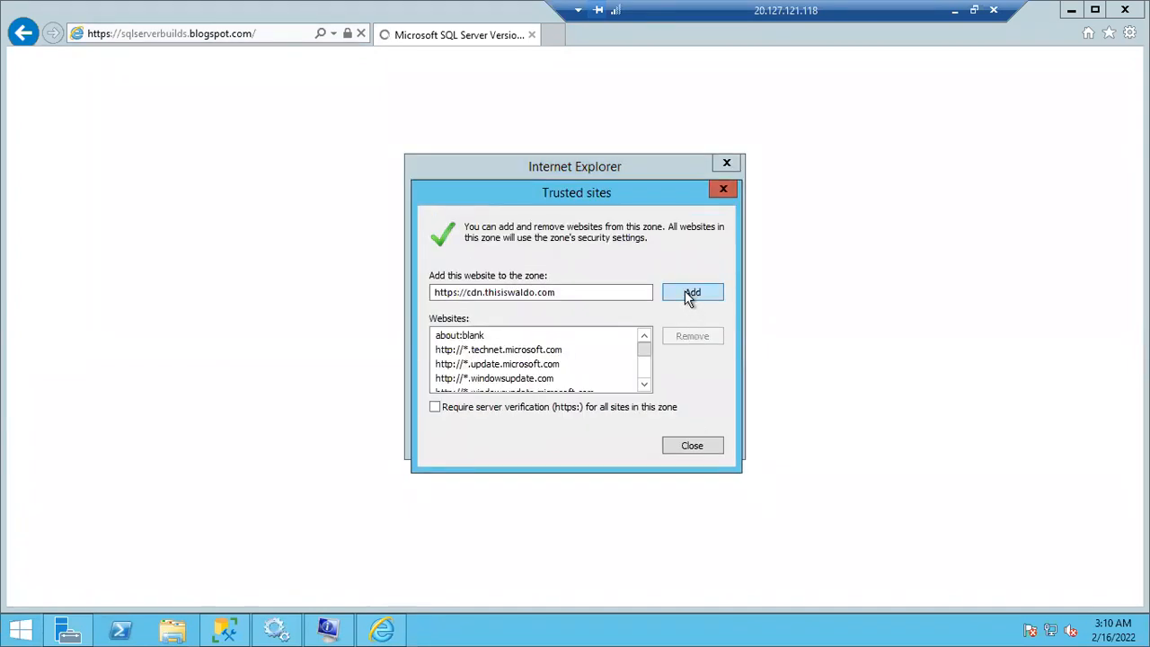
click(688, 295)
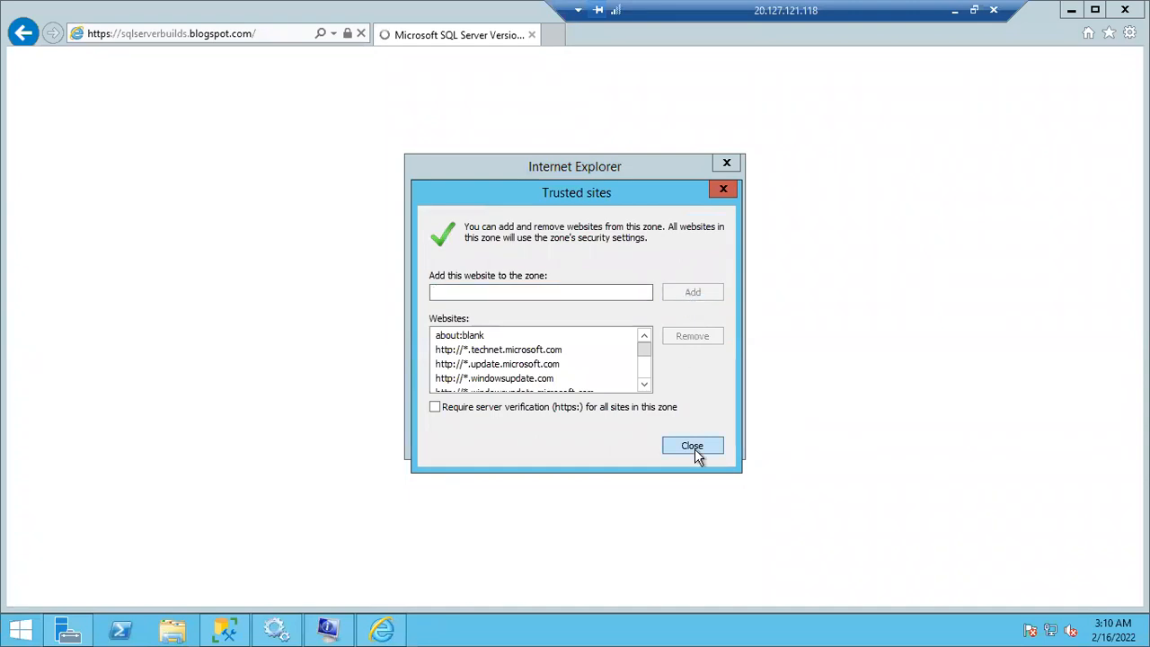
click(693, 446)
click(691, 331)
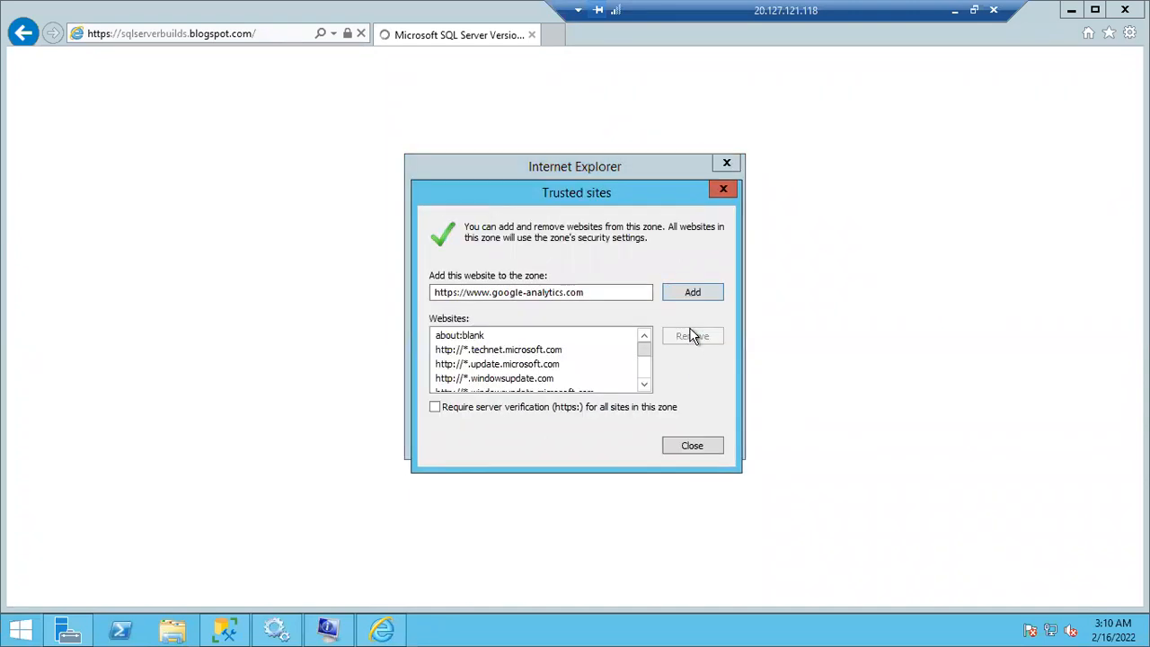
click(677, 296)
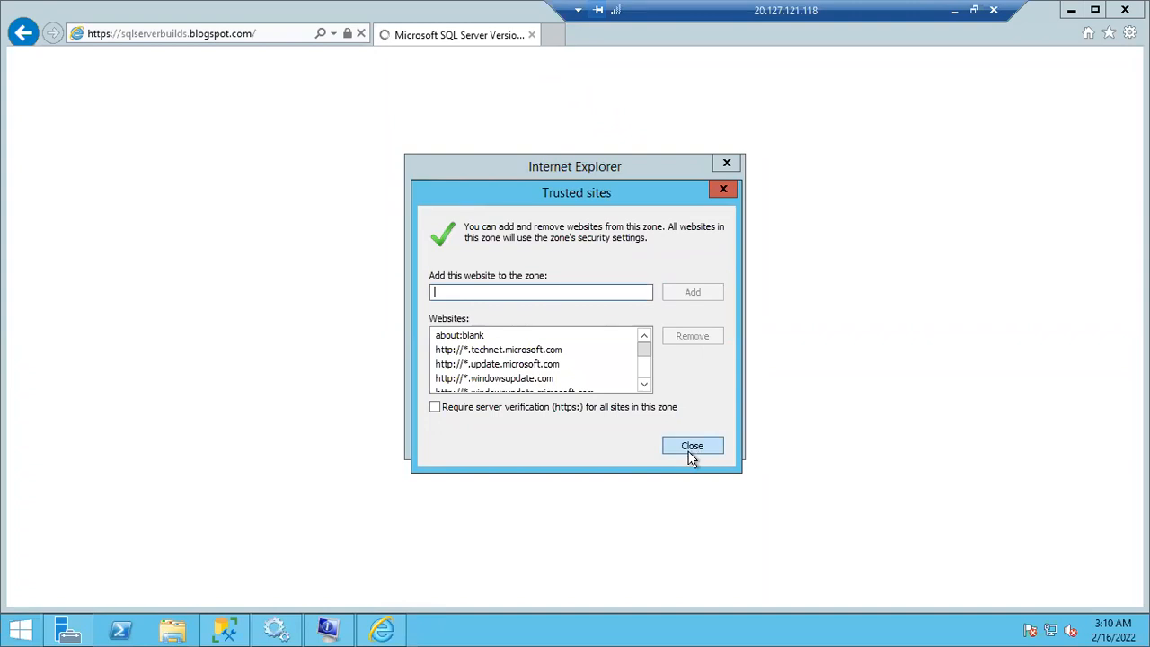
click(691, 449)
click(677, 327)
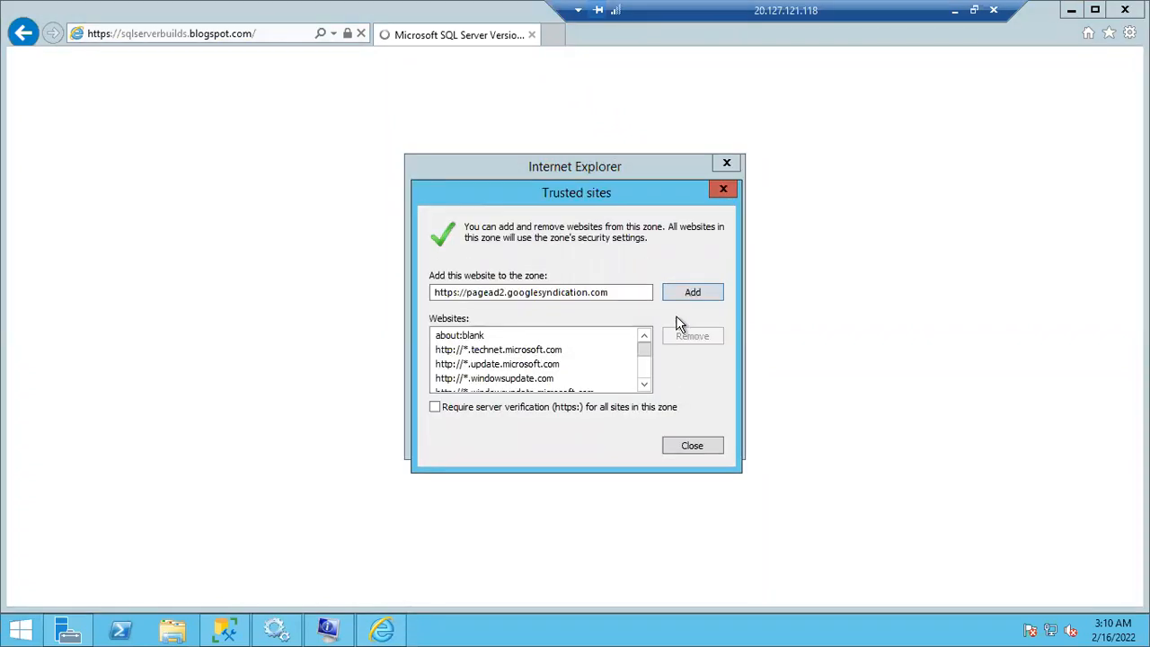
click(681, 292)
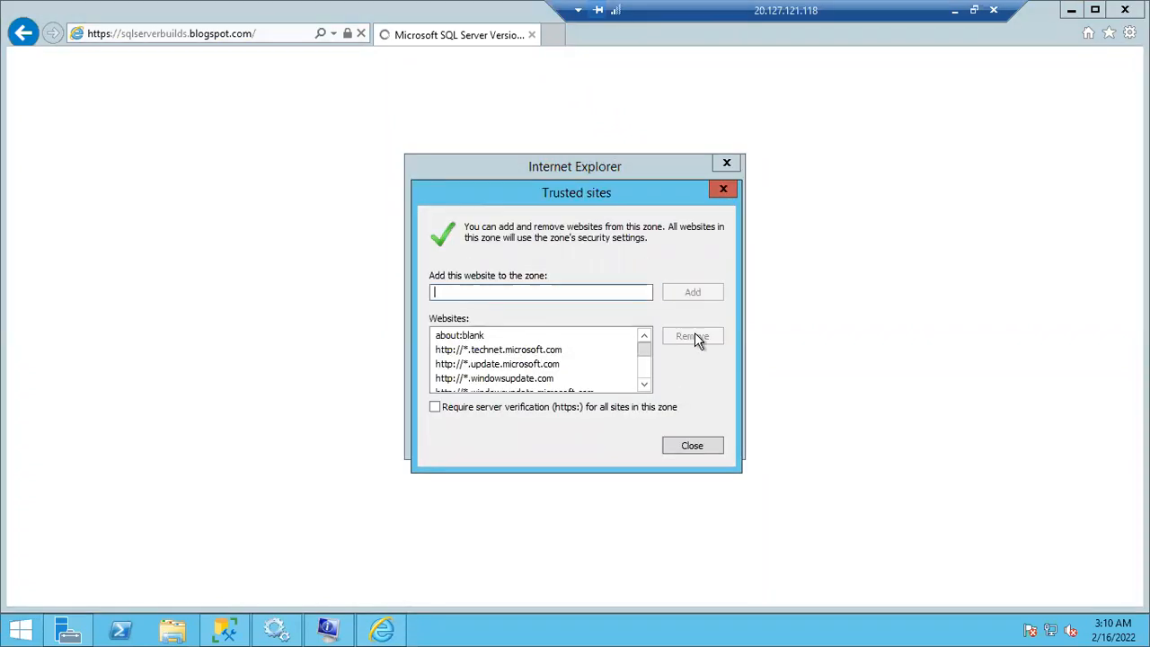
click(696, 447)
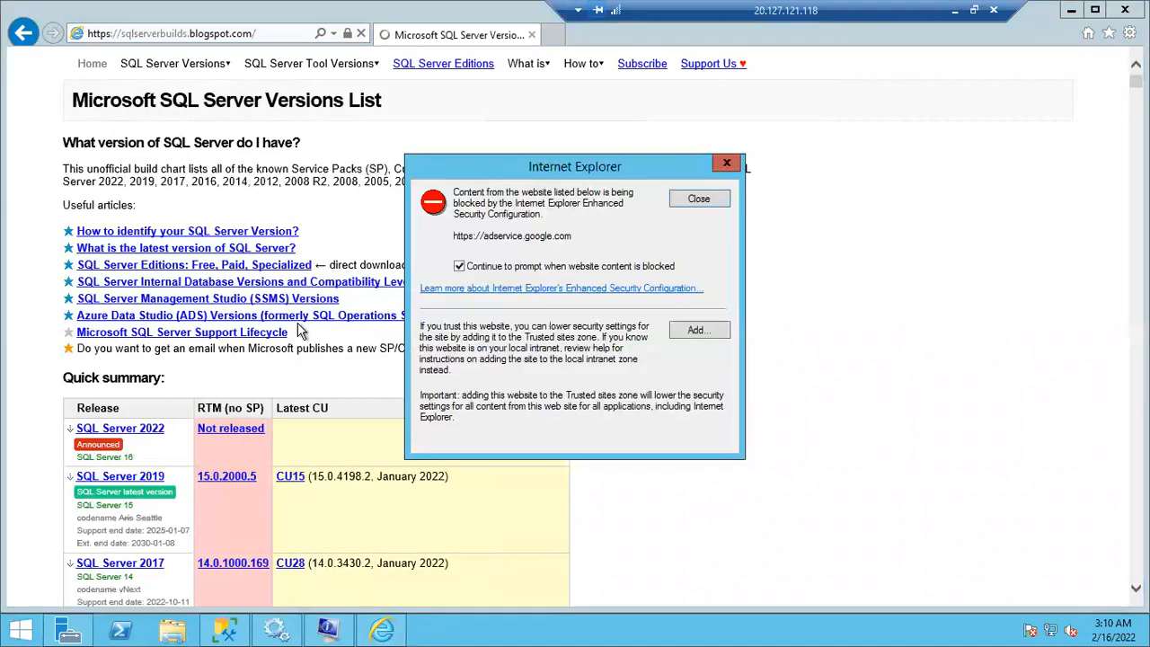
click(692, 330)
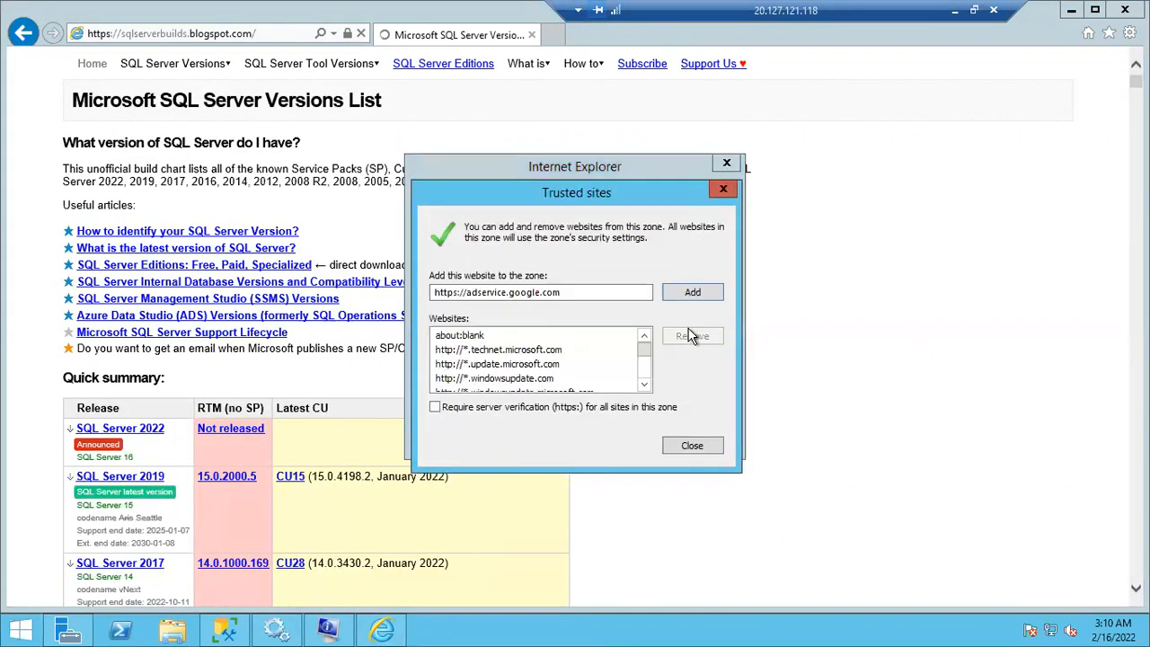
click(693, 293)
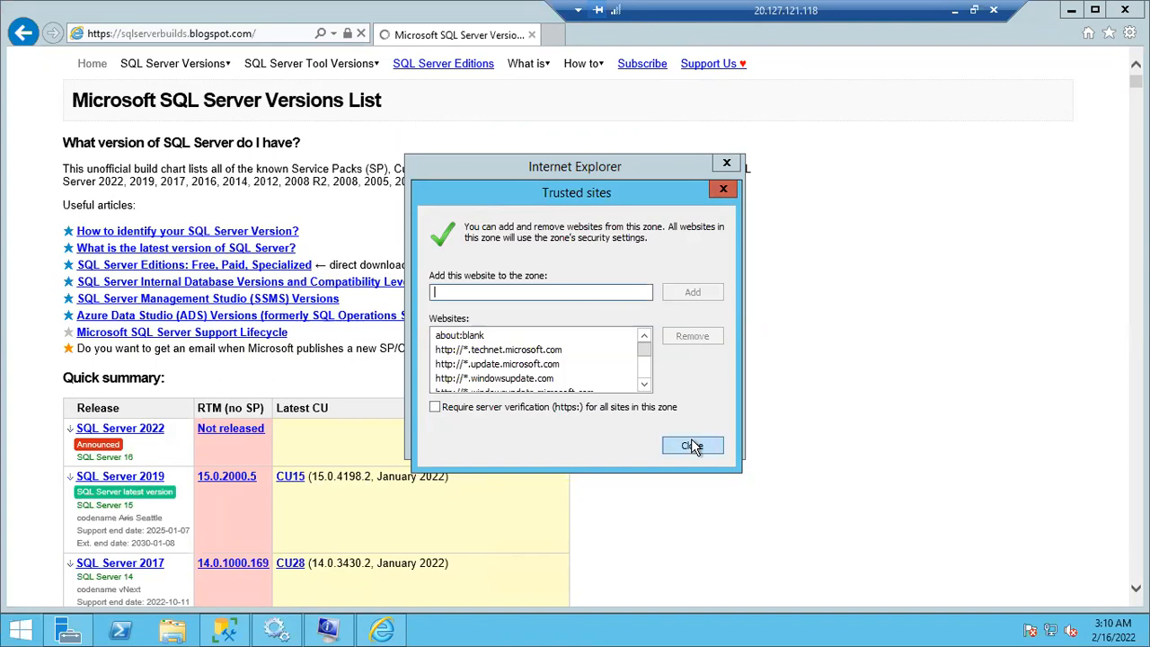
click(690, 440)
click(700, 334)
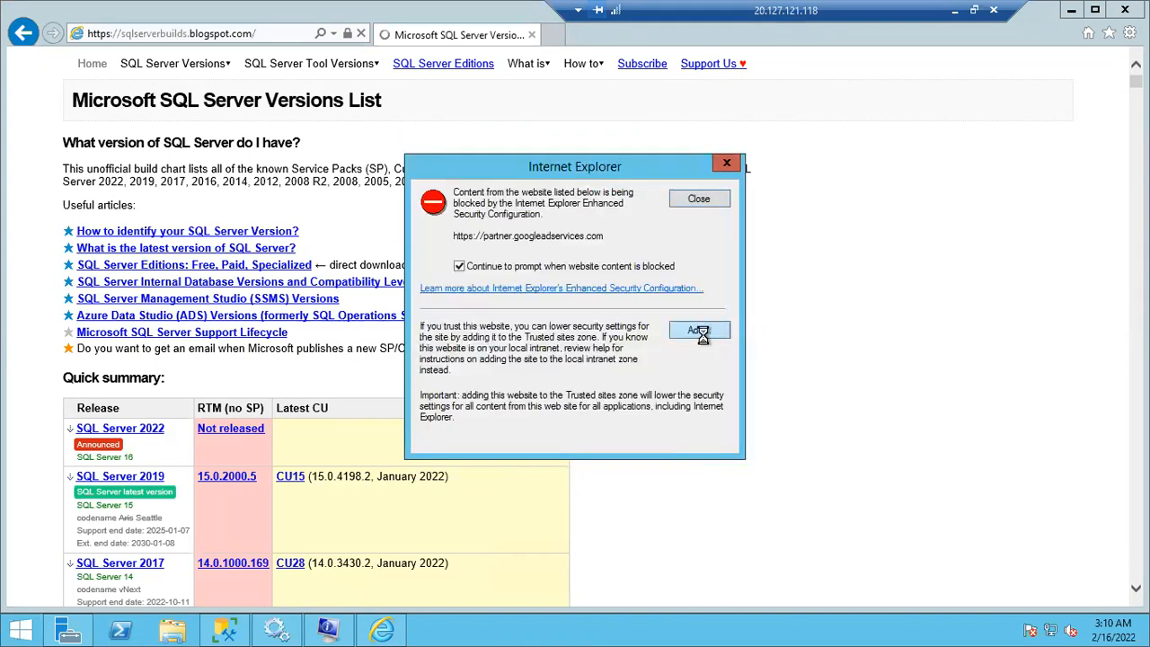
click(692, 293)
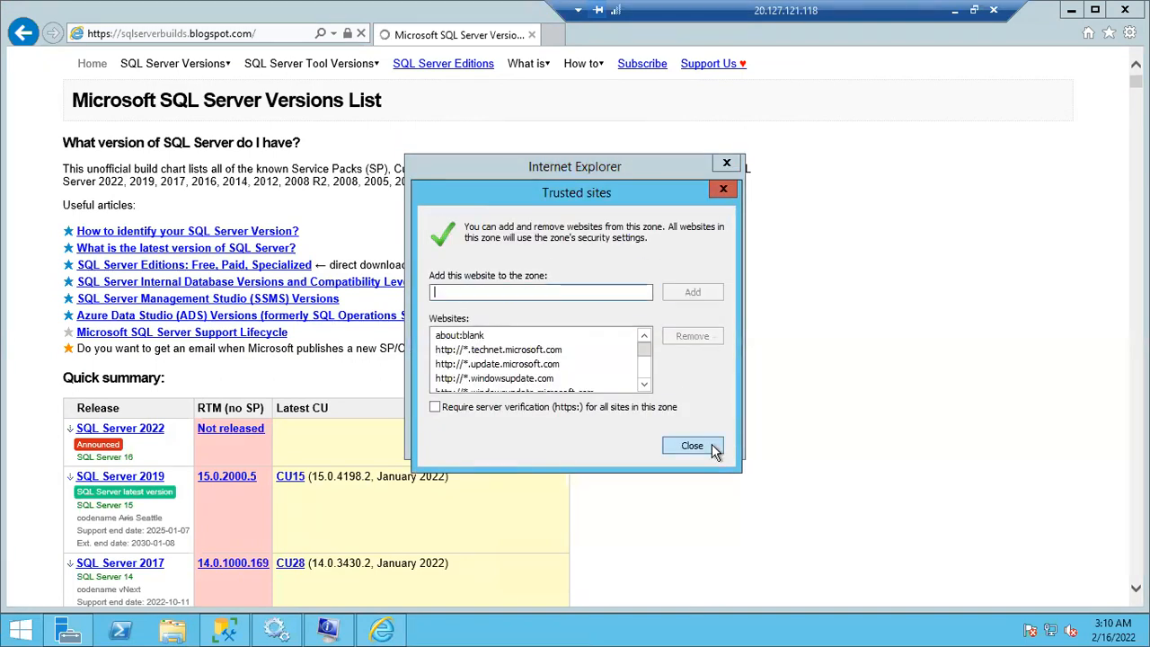
click(692, 446)
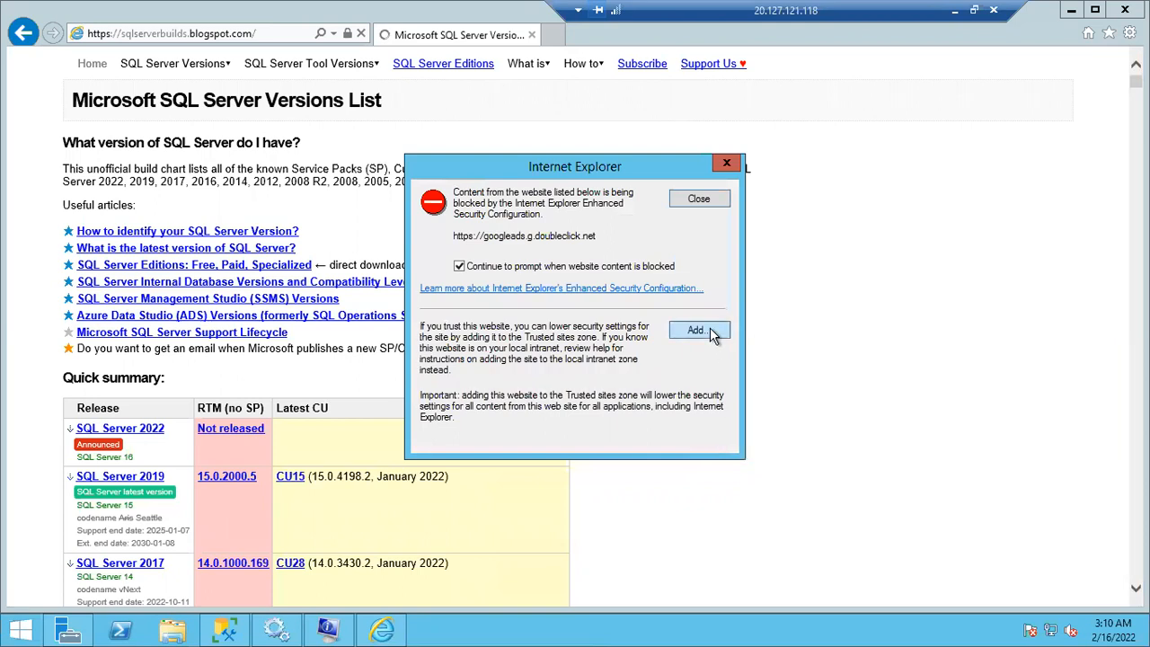
click(710, 331)
click(696, 292)
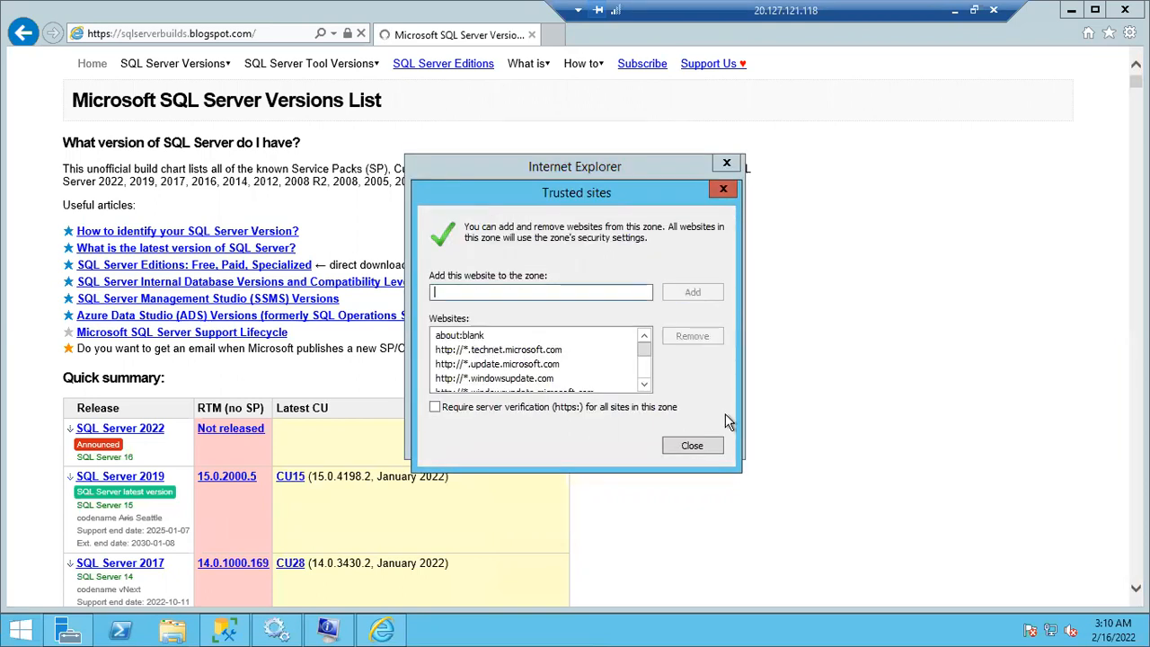
click(689, 445)
click(696, 333)
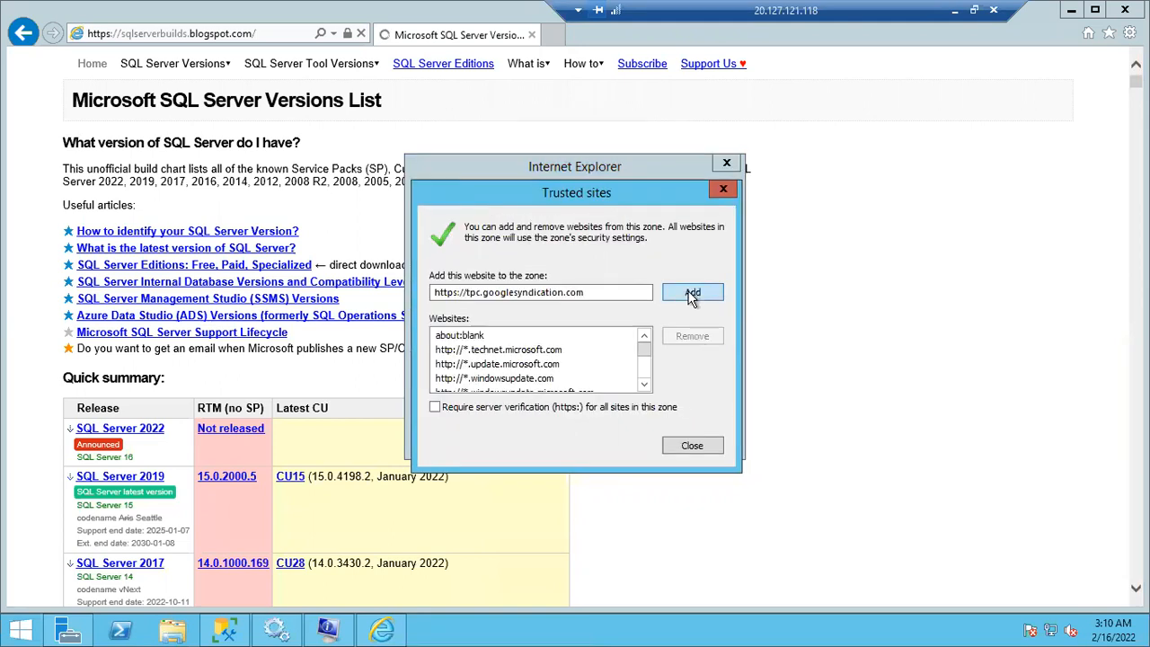
click(692, 294)
click(685, 442)
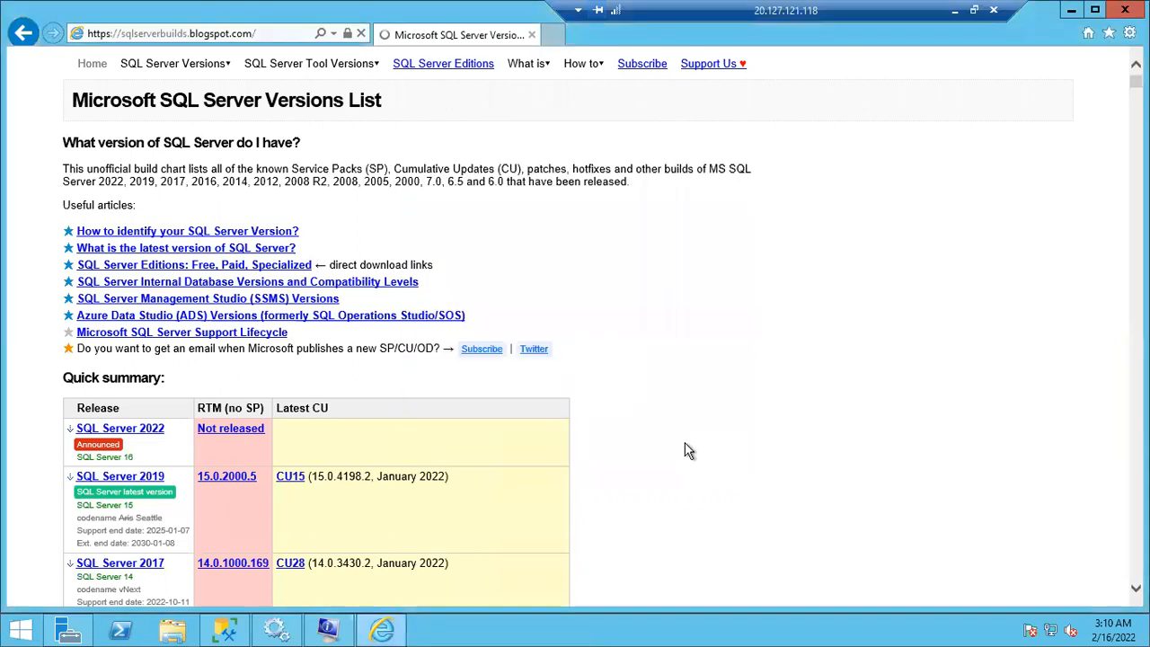
click(683, 330)
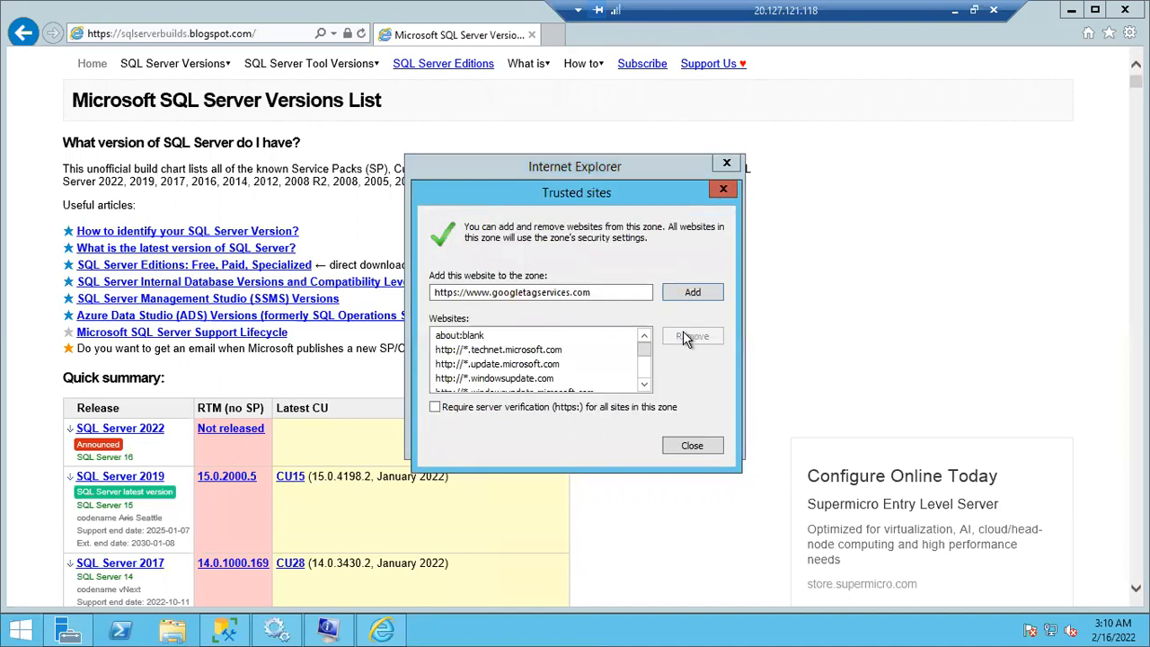
click(685, 294)
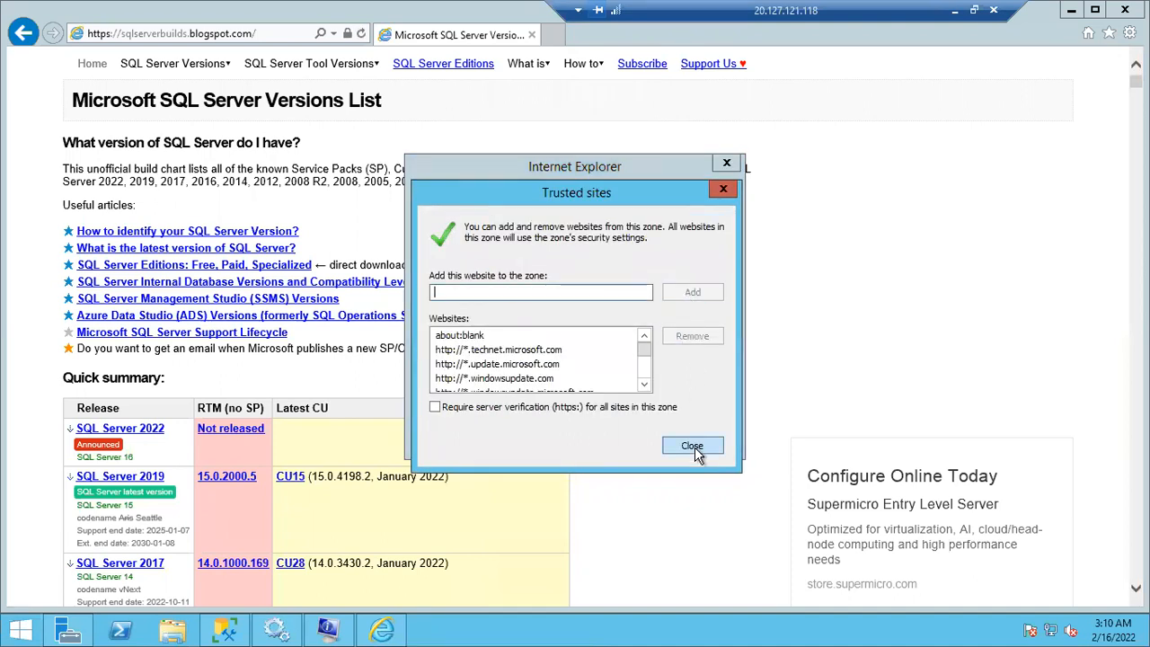
click(692, 447)
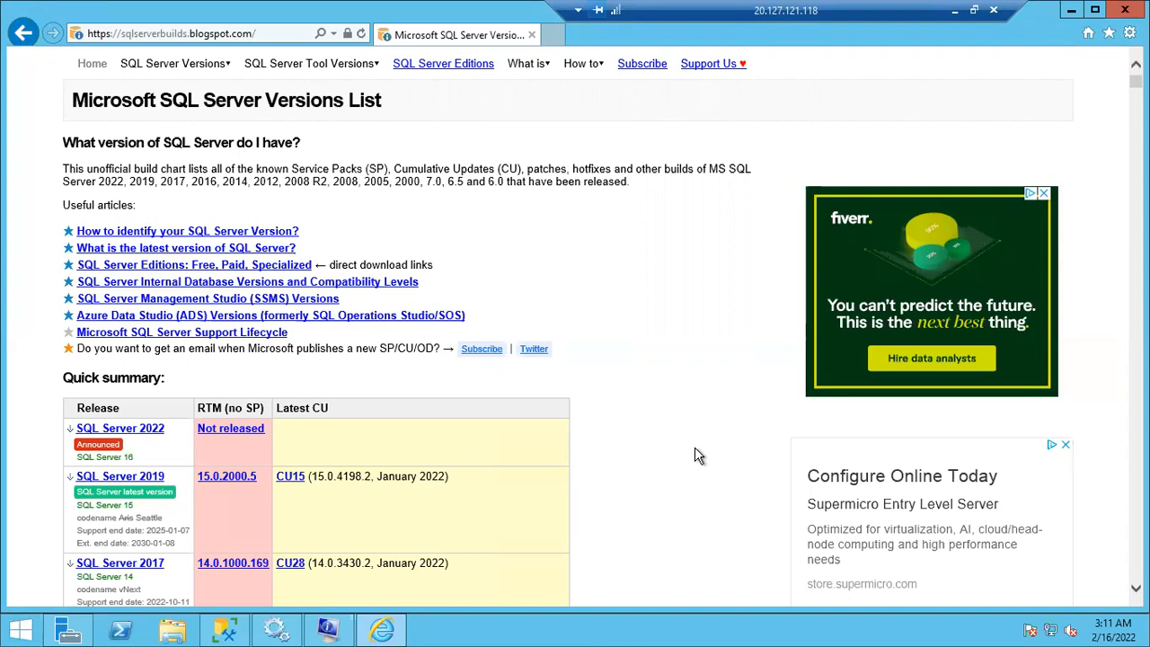
scroll(695, 449, down, 3)
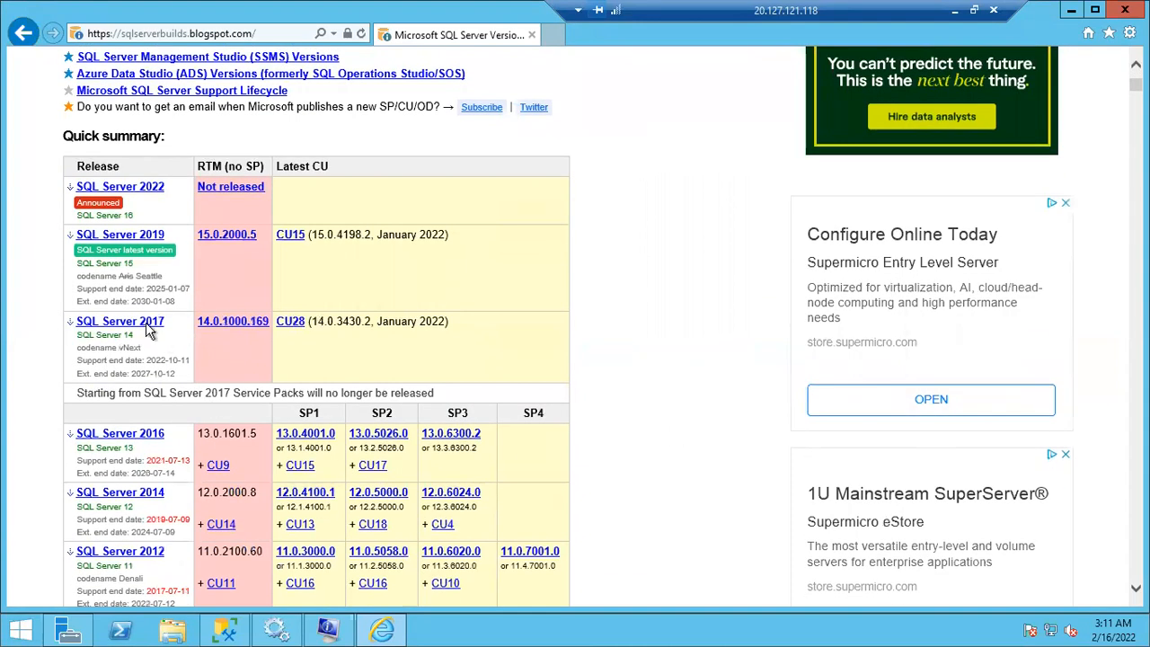
click(290, 322)
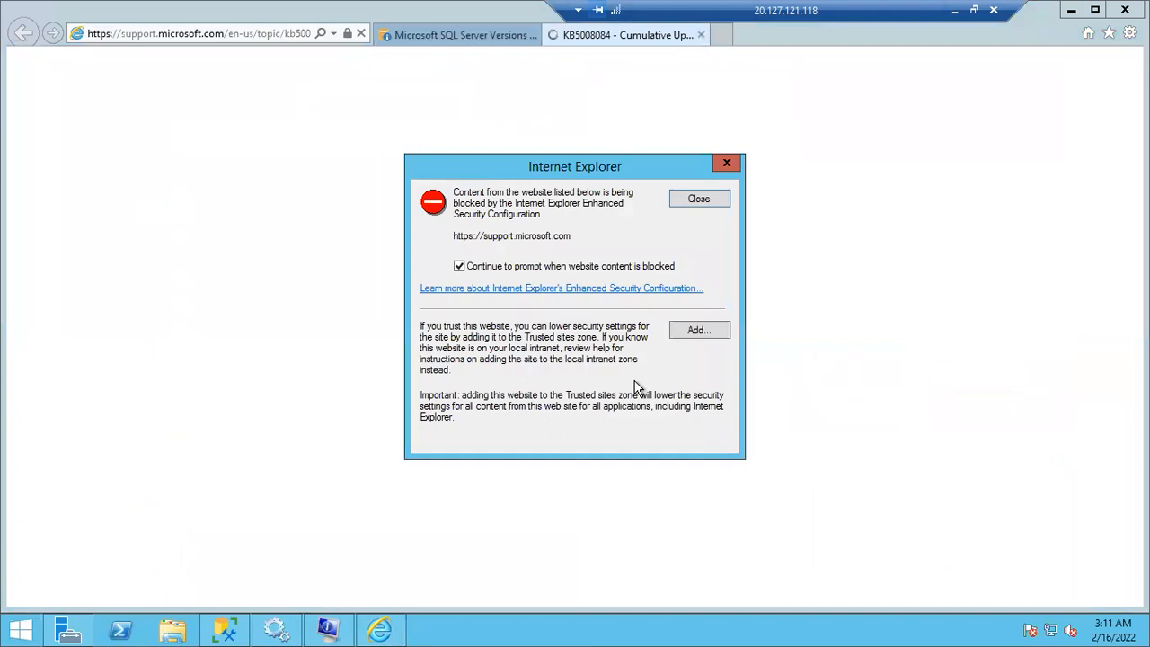
click(719, 330)
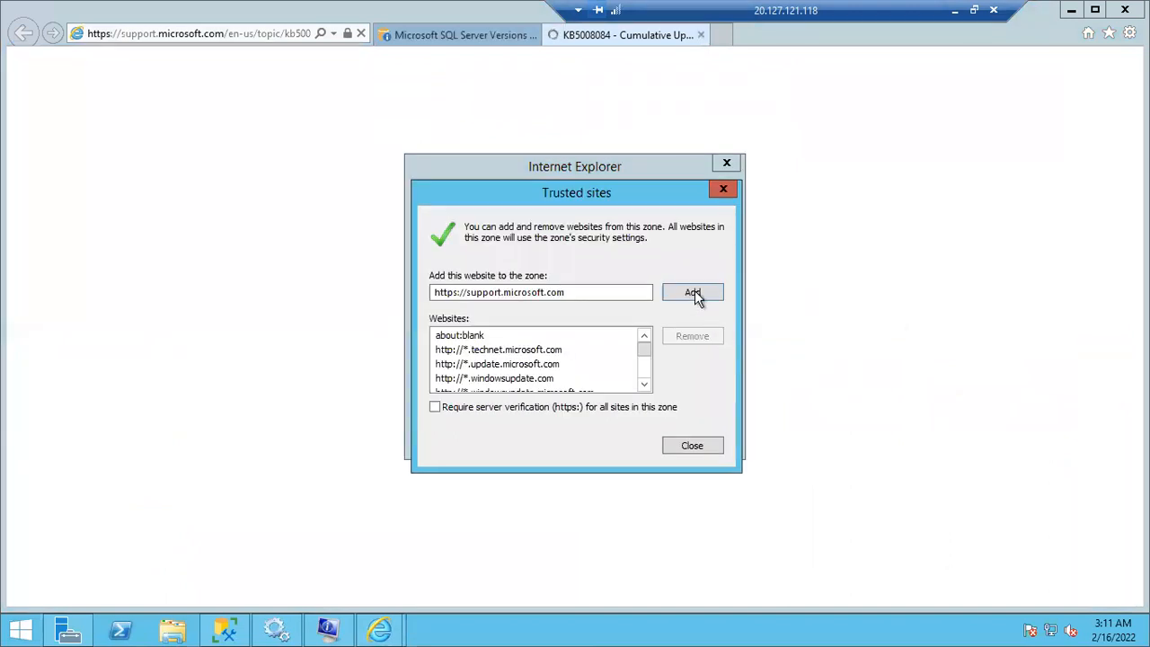
click(694, 293)
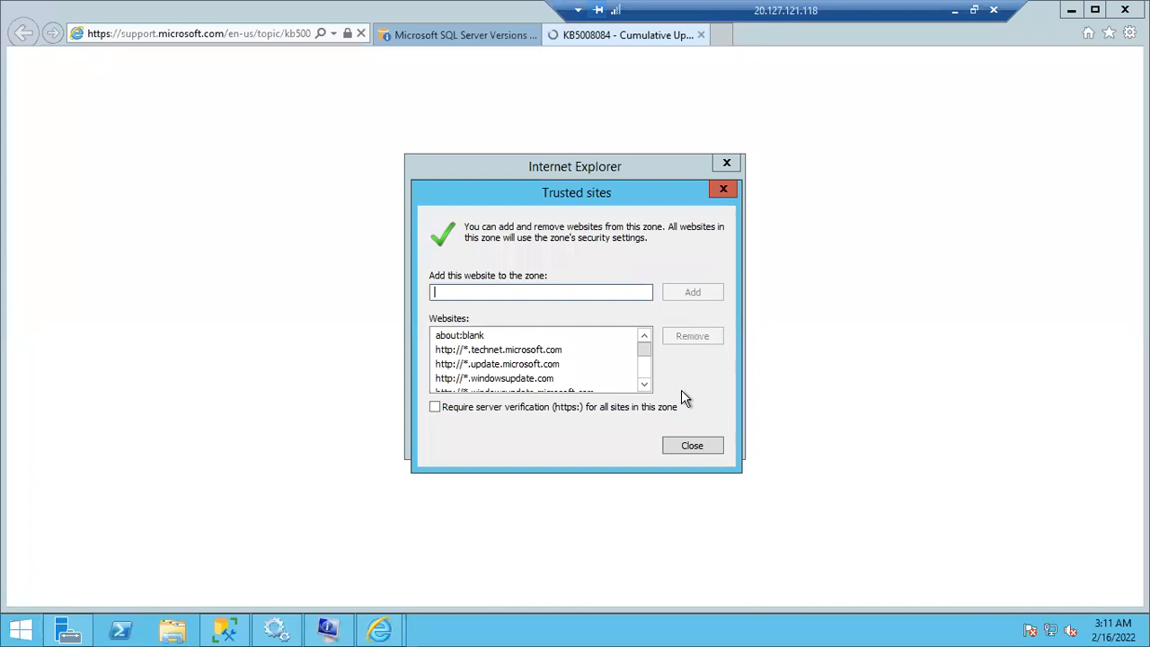
click(684, 447)
click(693, 329)
click(684, 292)
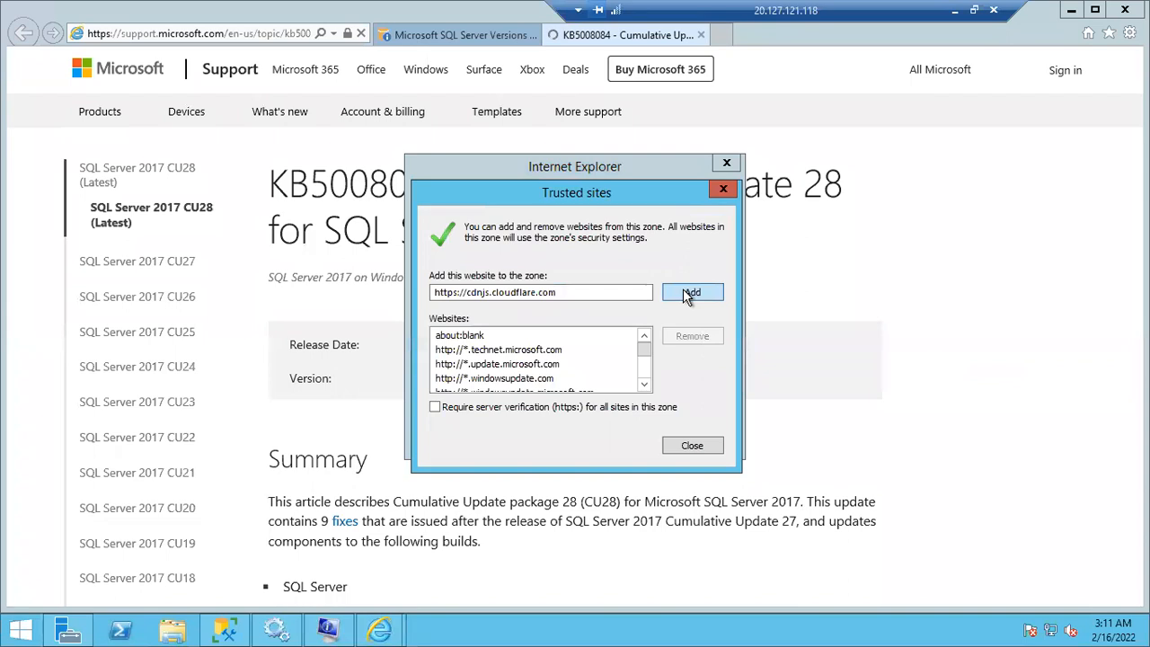
click(692, 449)
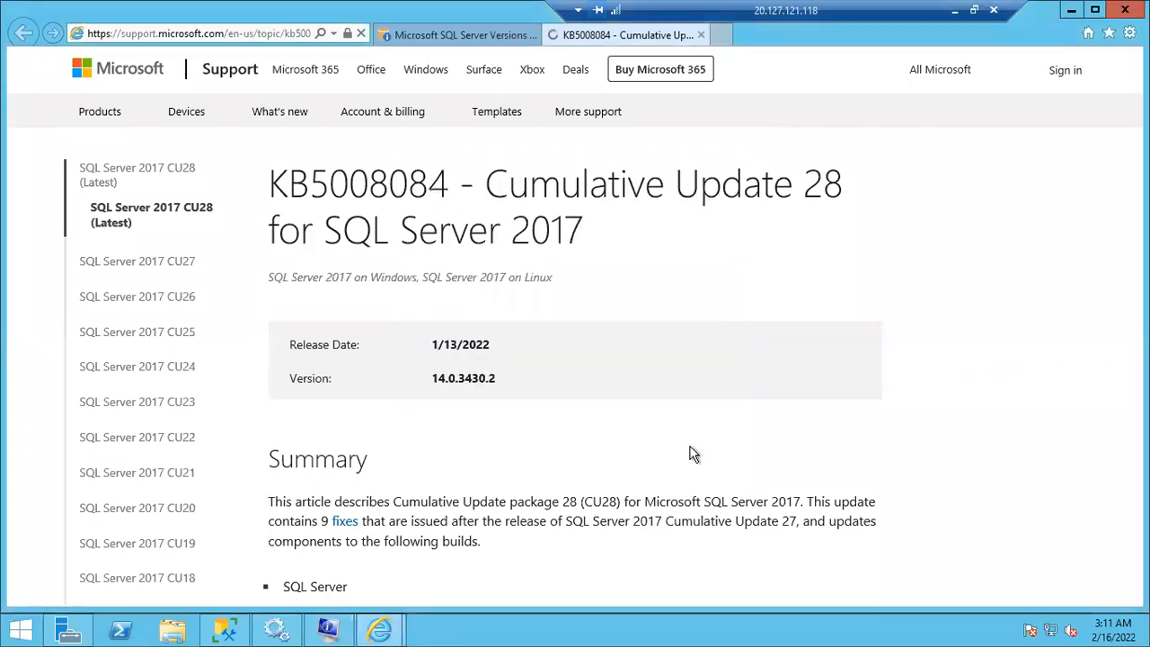
click(692, 331)
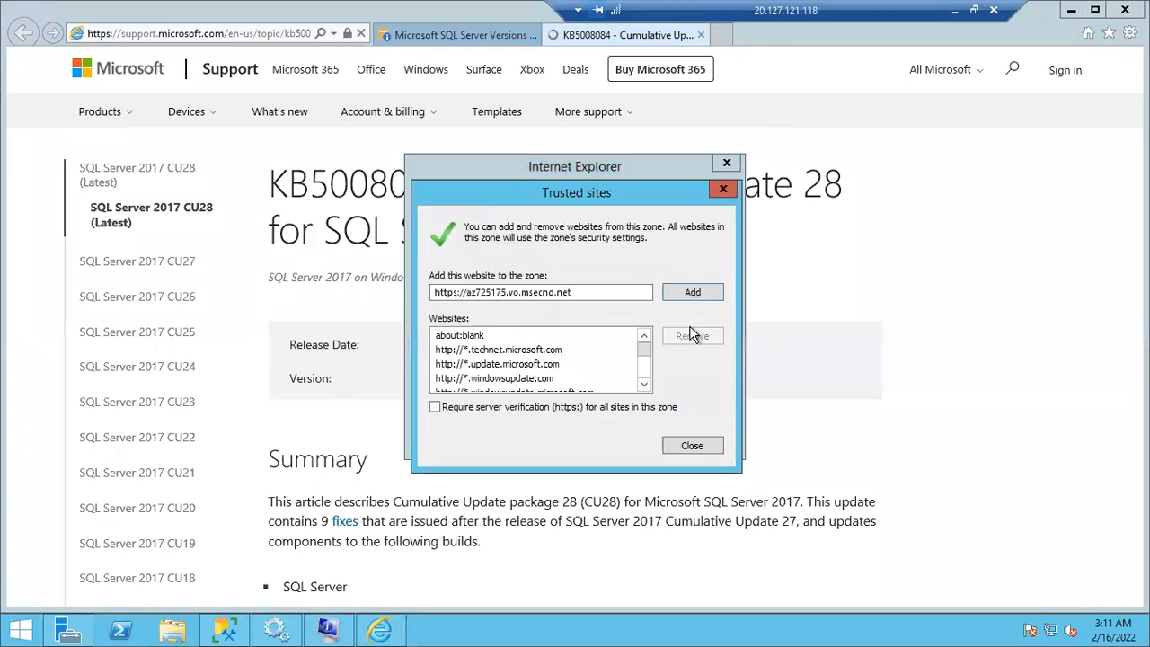
click(690, 289)
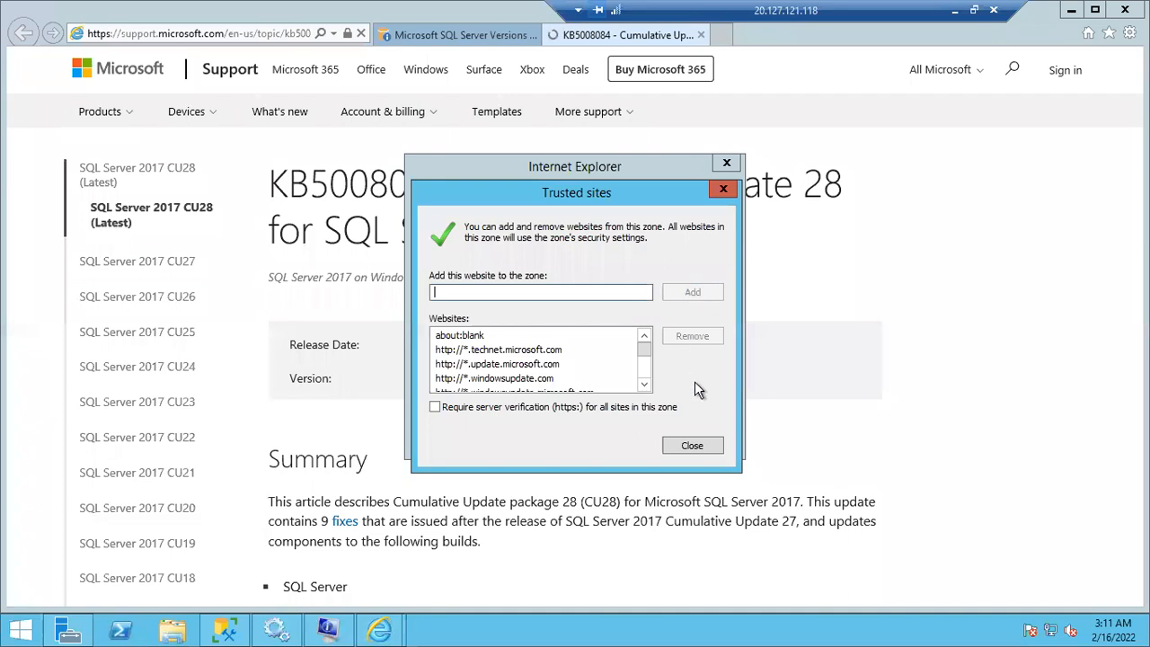
click(694, 442)
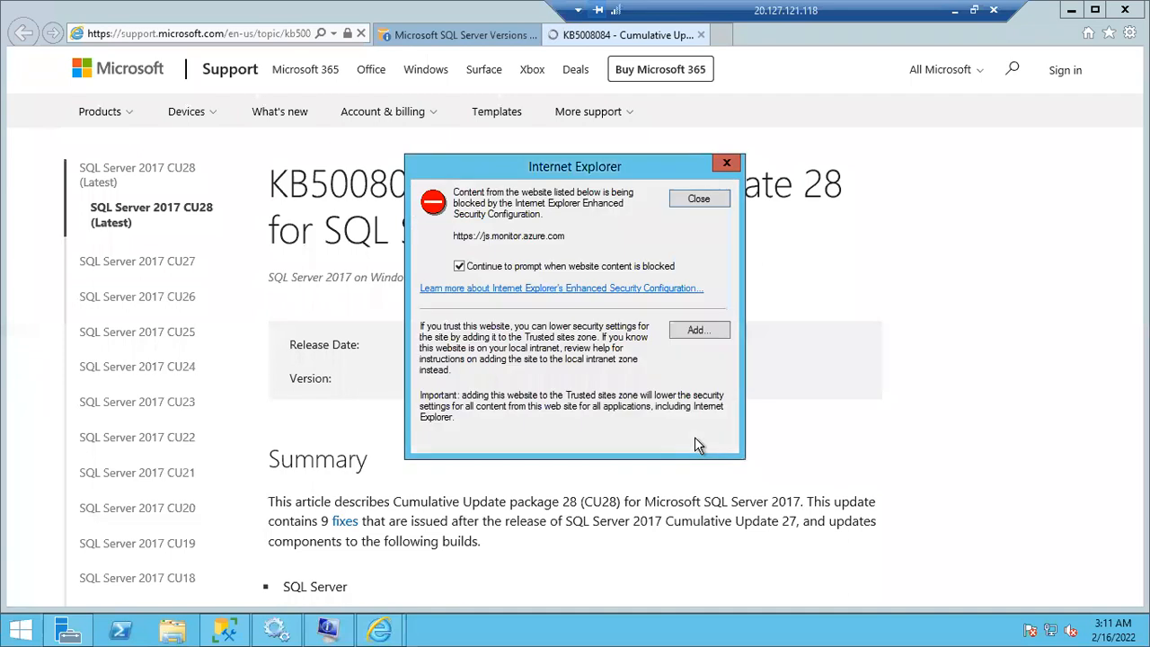
click(693, 330)
click(690, 294)
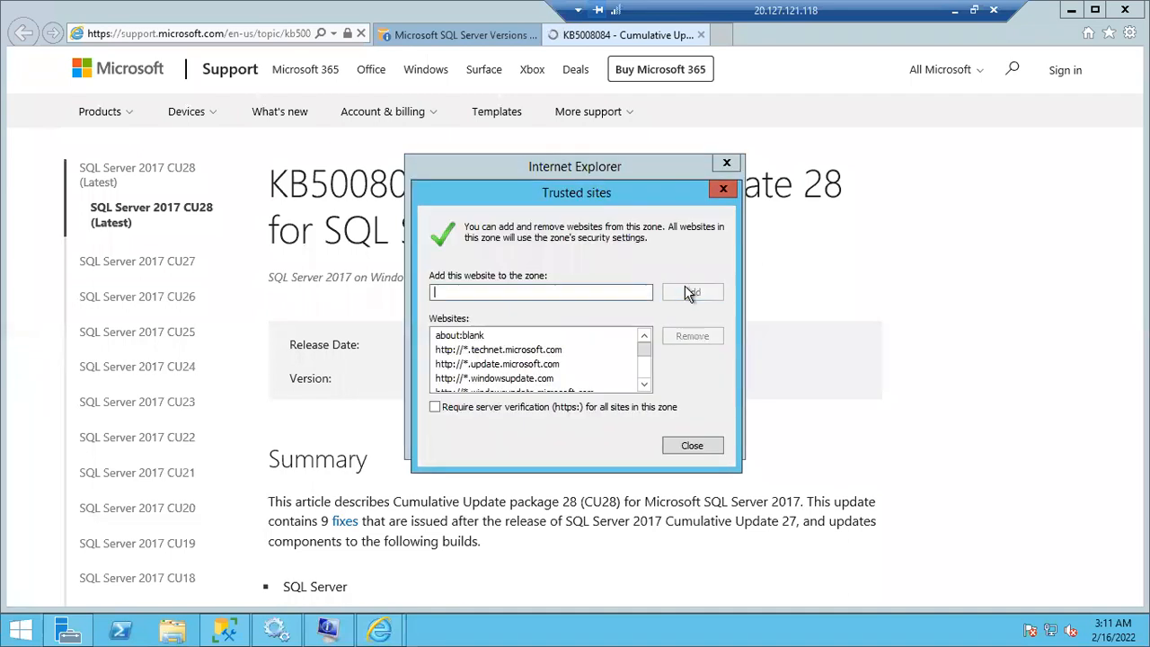
click(679, 447)
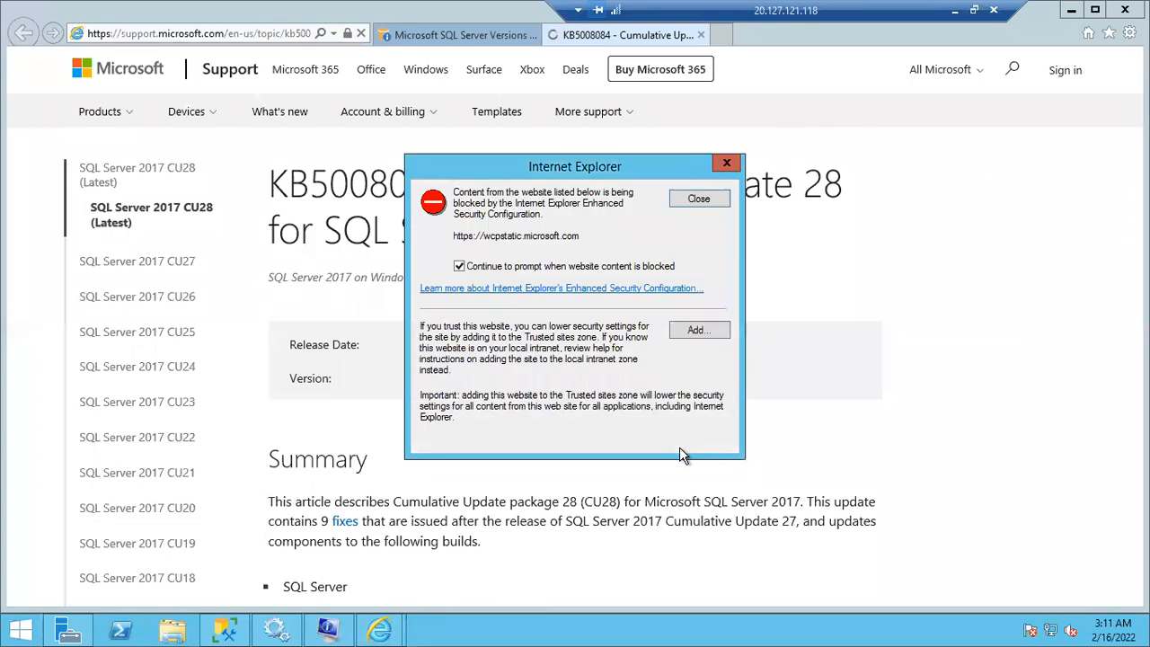
click(693, 332)
click(692, 294)
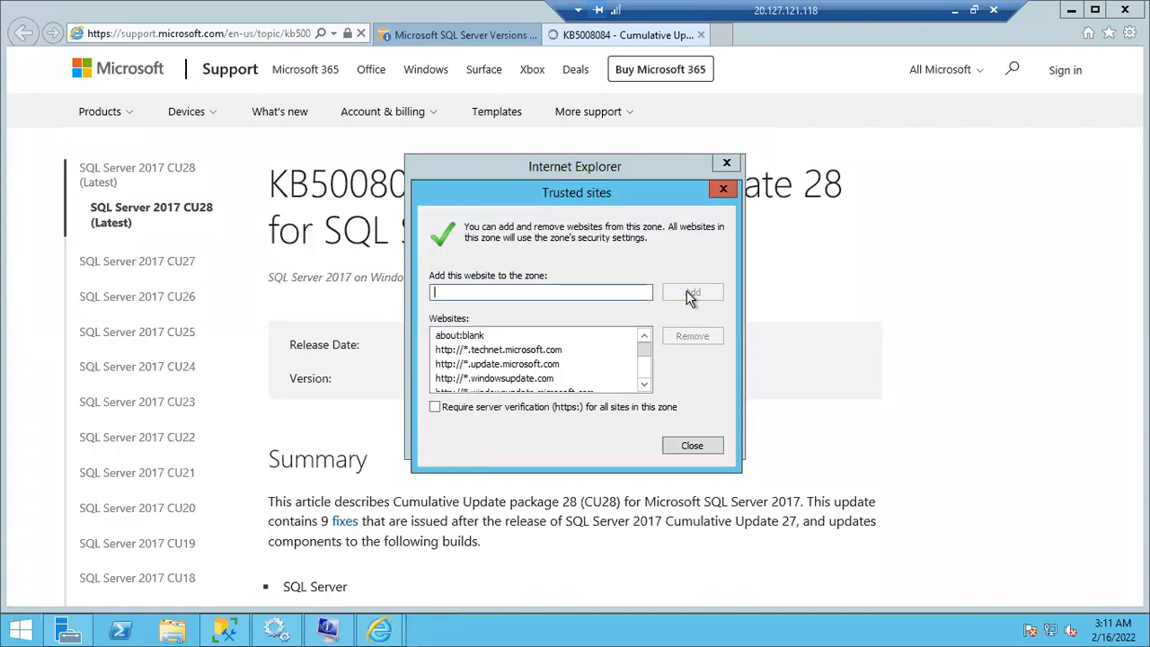
click(691, 446)
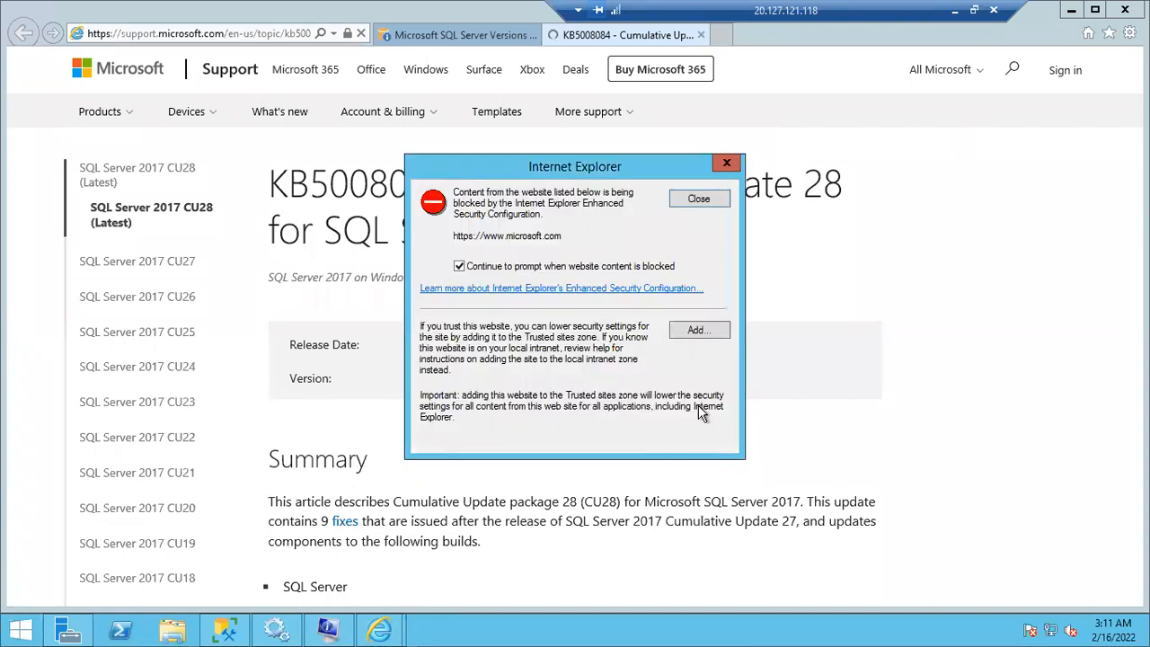
click(693, 332)
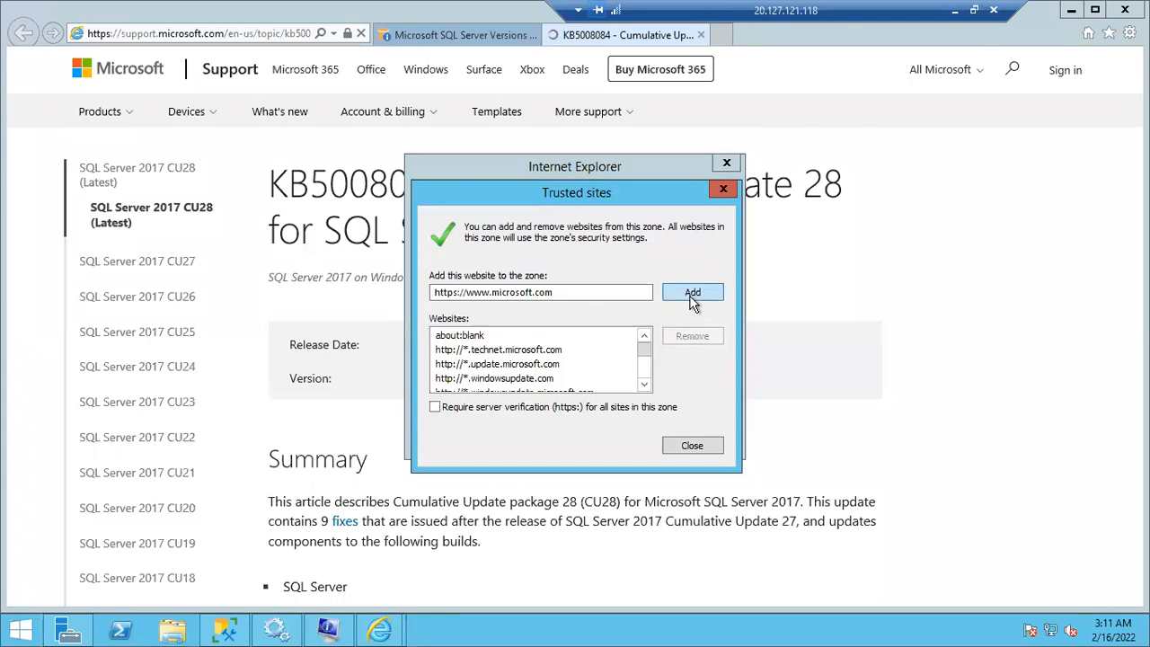
click(693, 297)
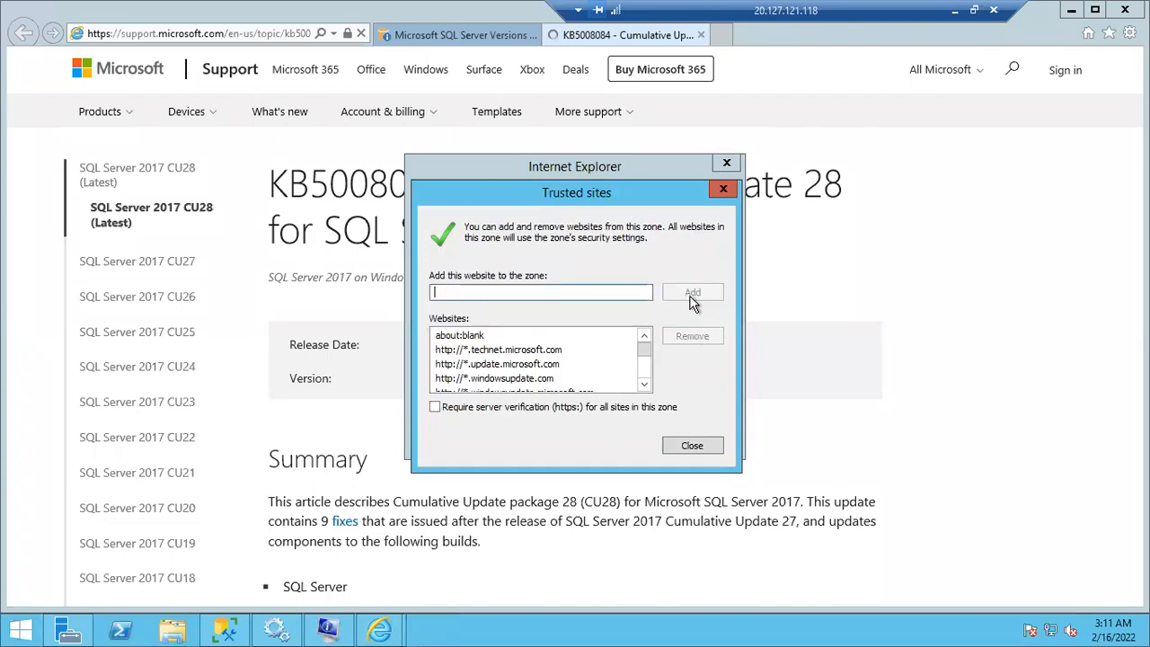
click(693, 446)
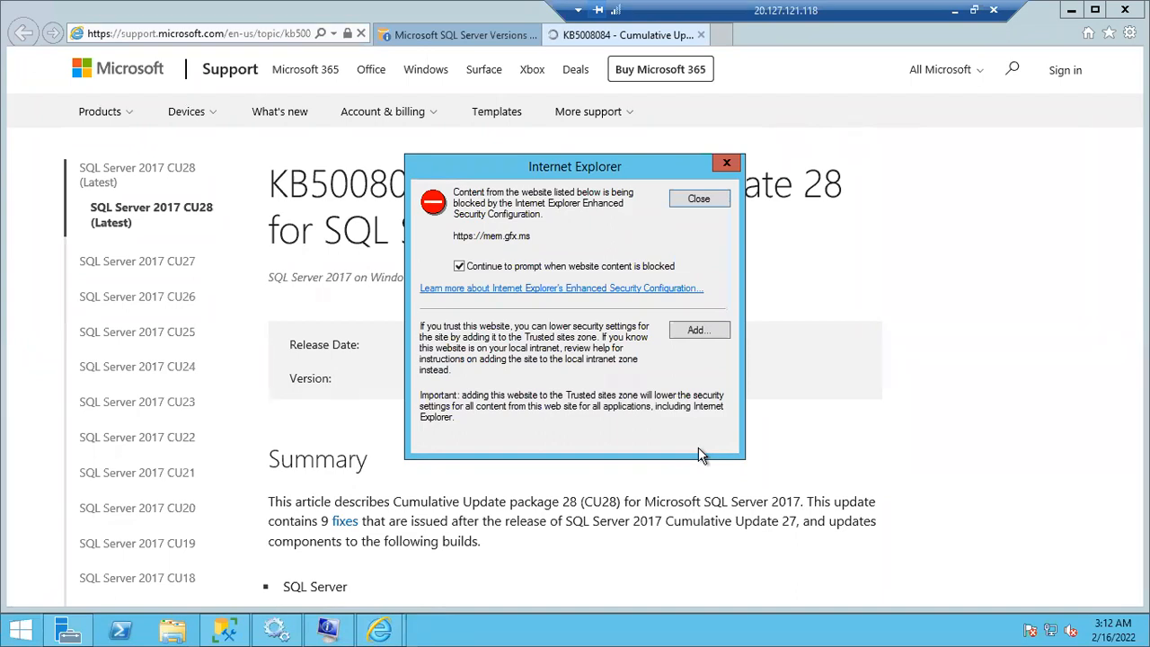
click(702, 331)
click(681, 293)
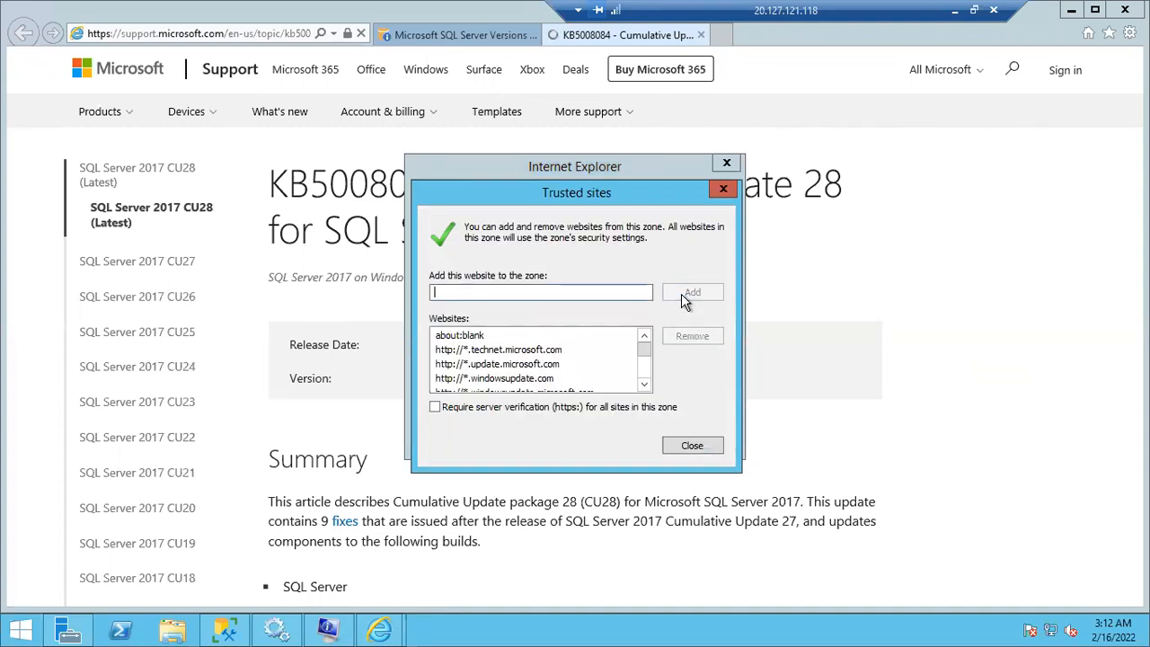
click(697, 446)
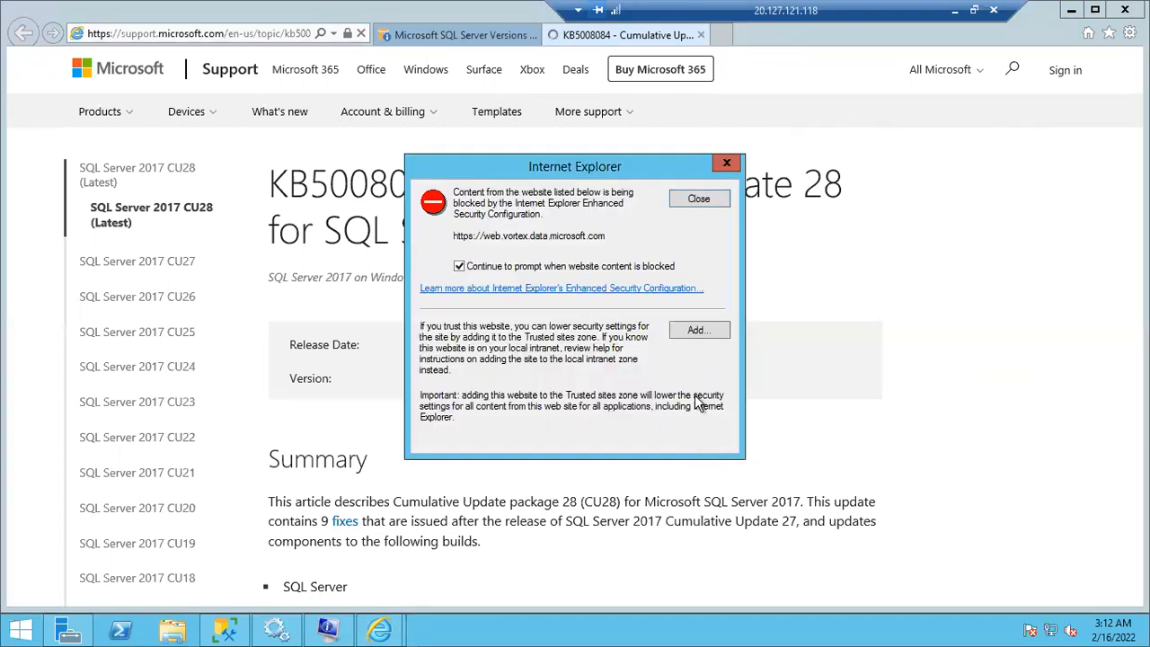
click(697, 332)
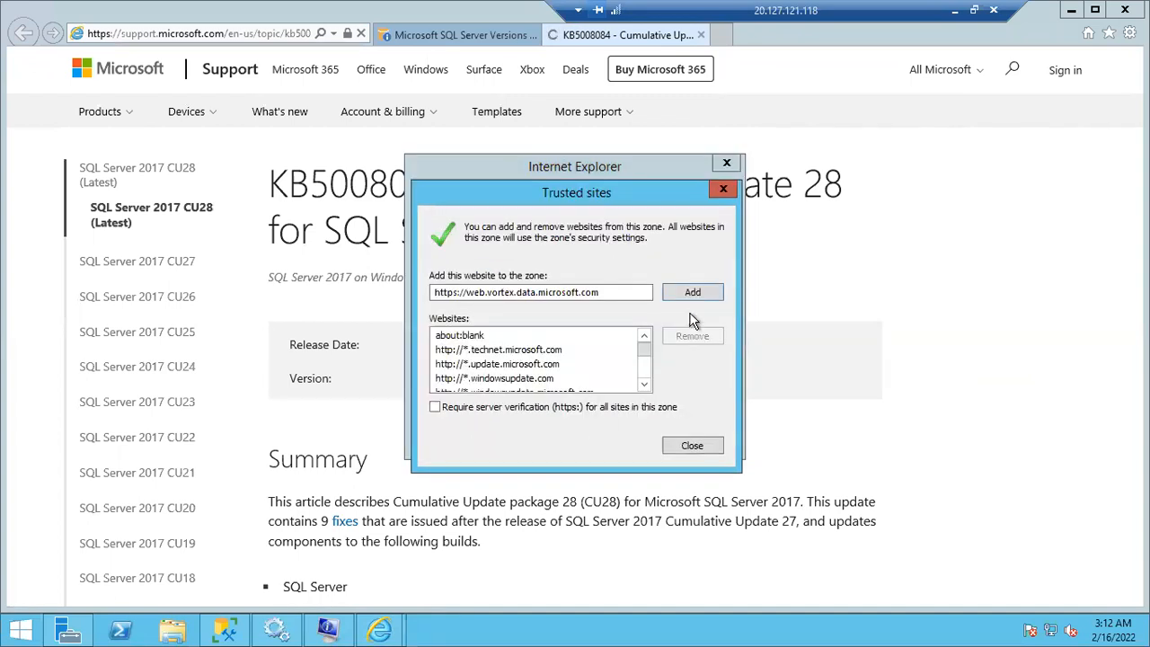
click(681, 294)
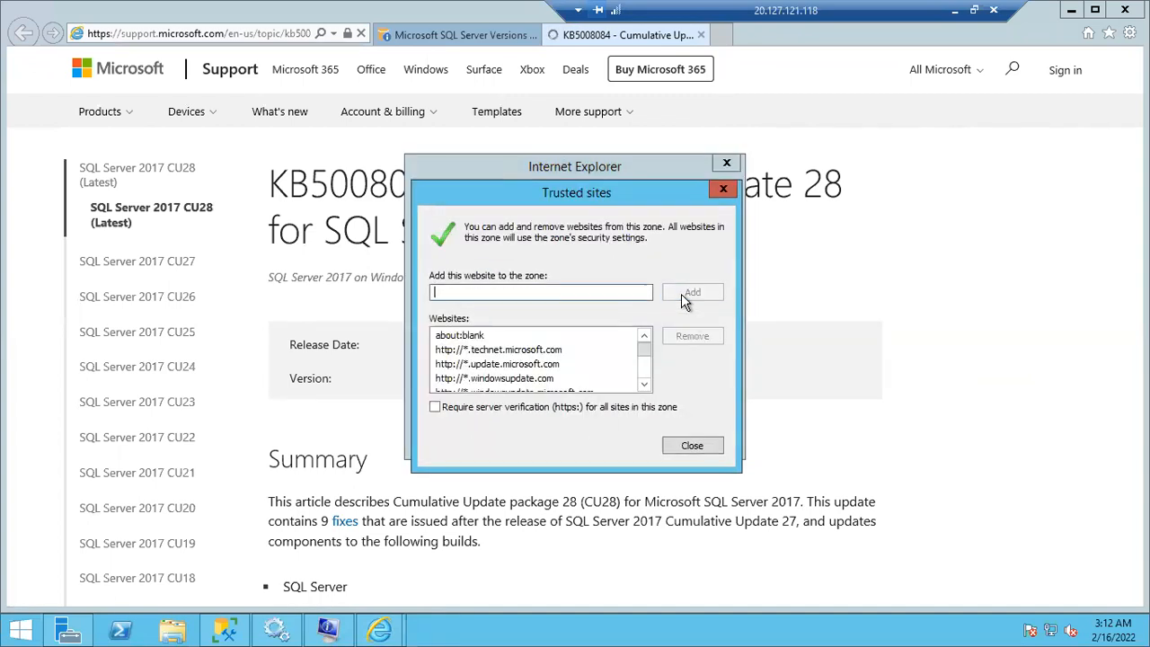
click(692, 447)
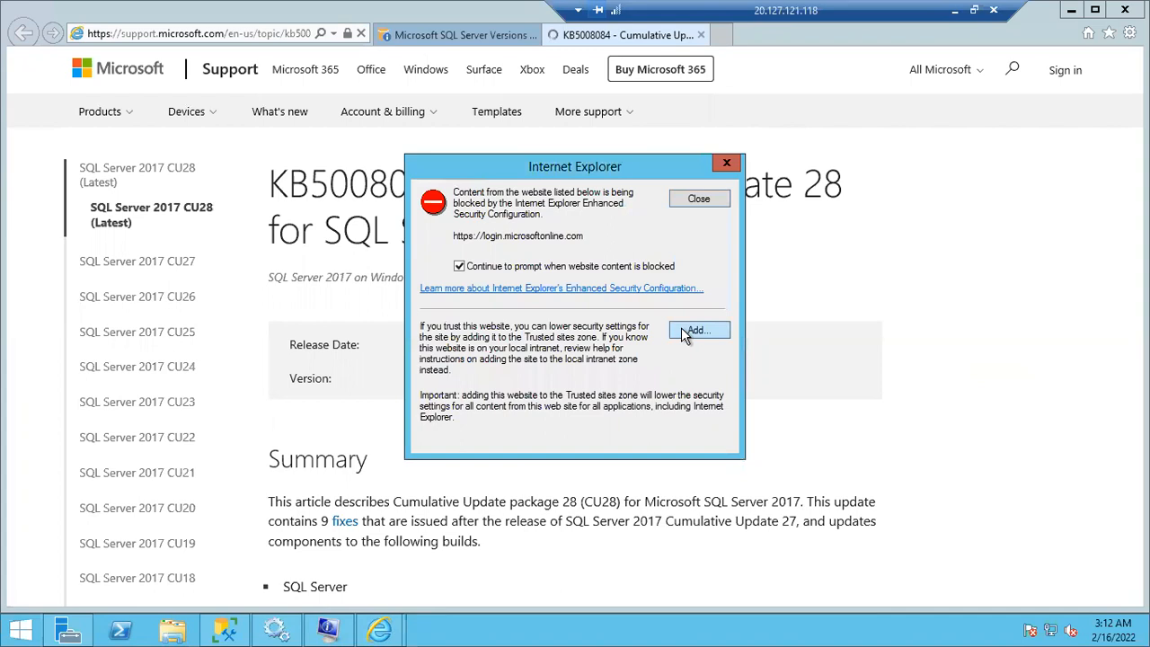
click(682, 330)
click(682, 292)
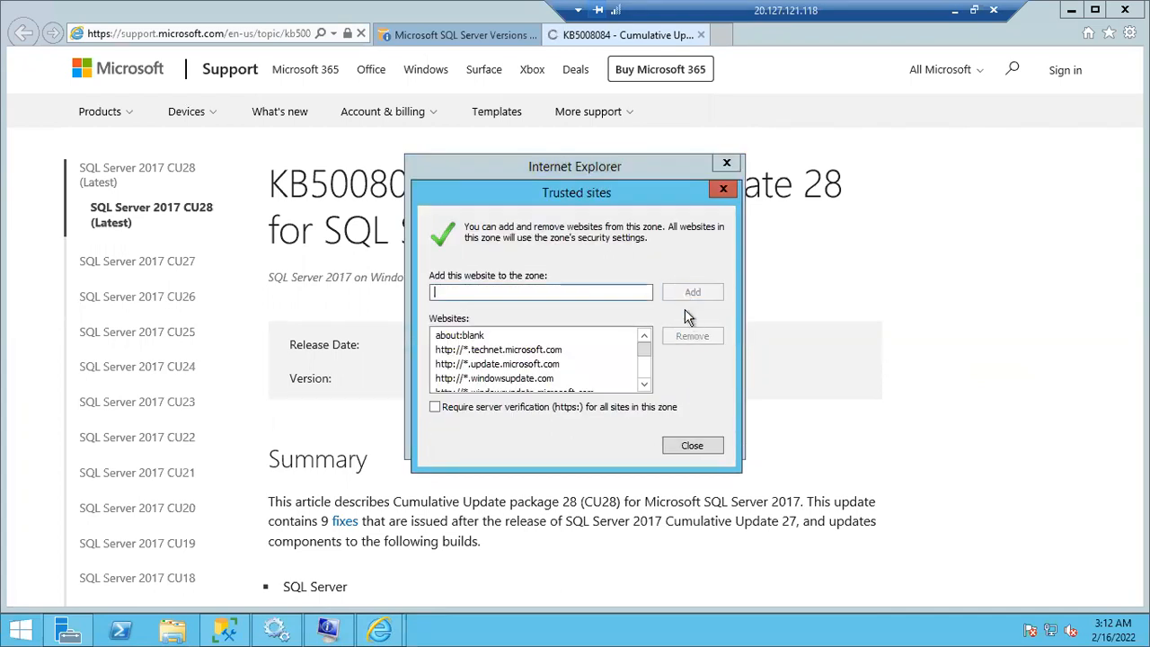
click(691, 445)
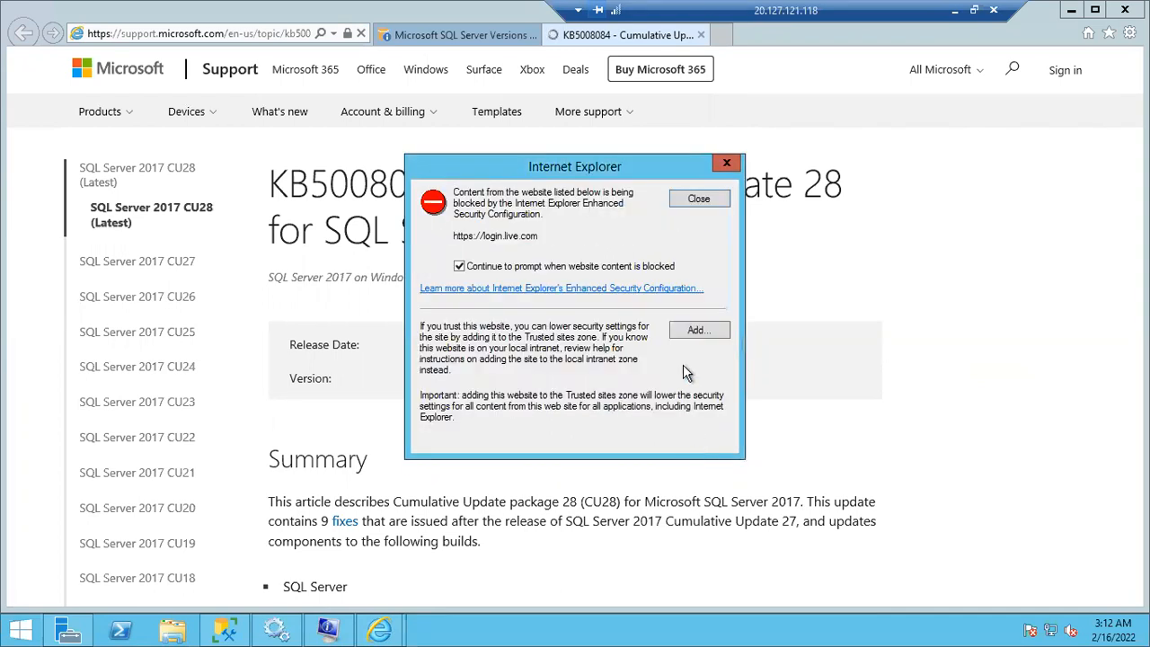
click(688, 332)
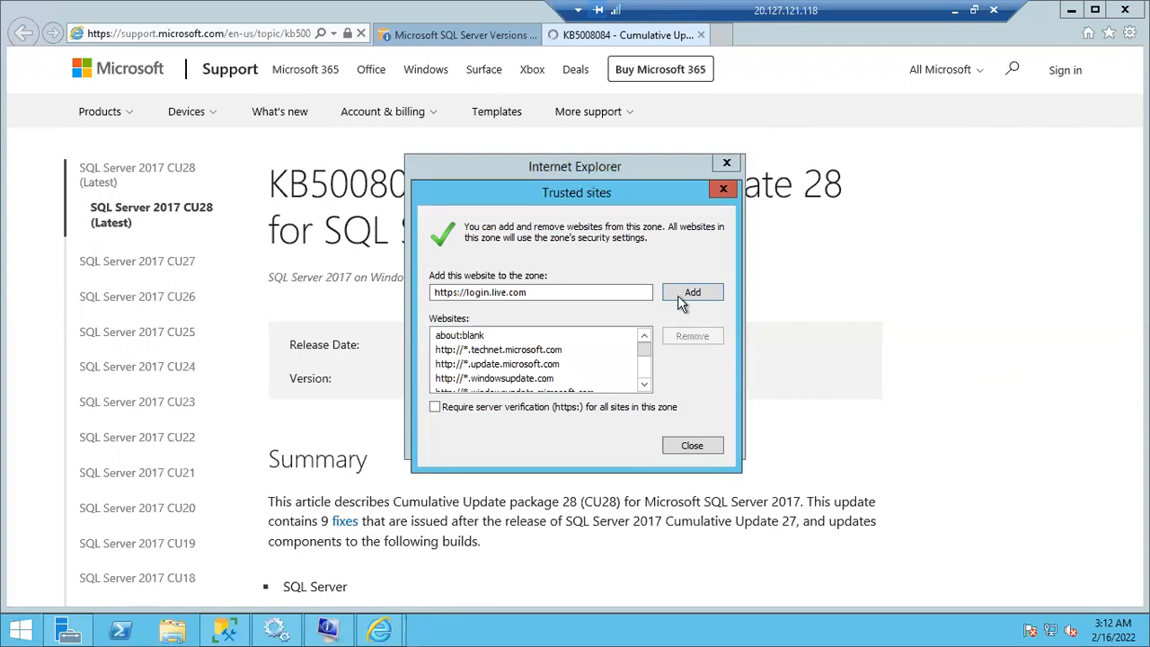
click(680, 299)
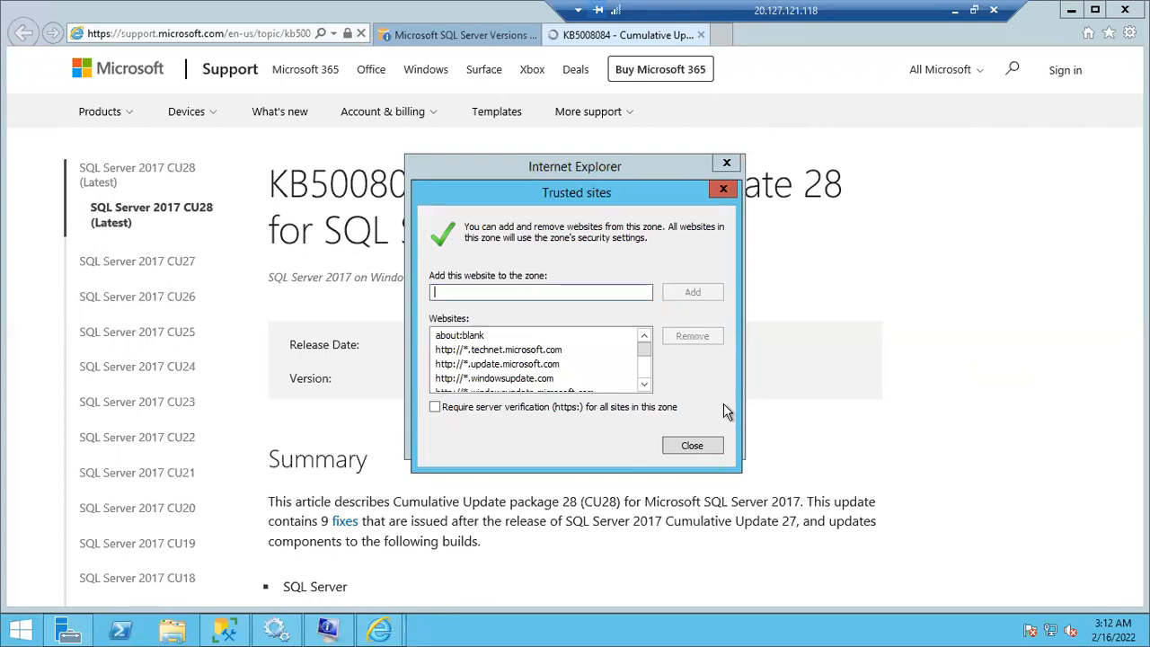
click(691, 446)
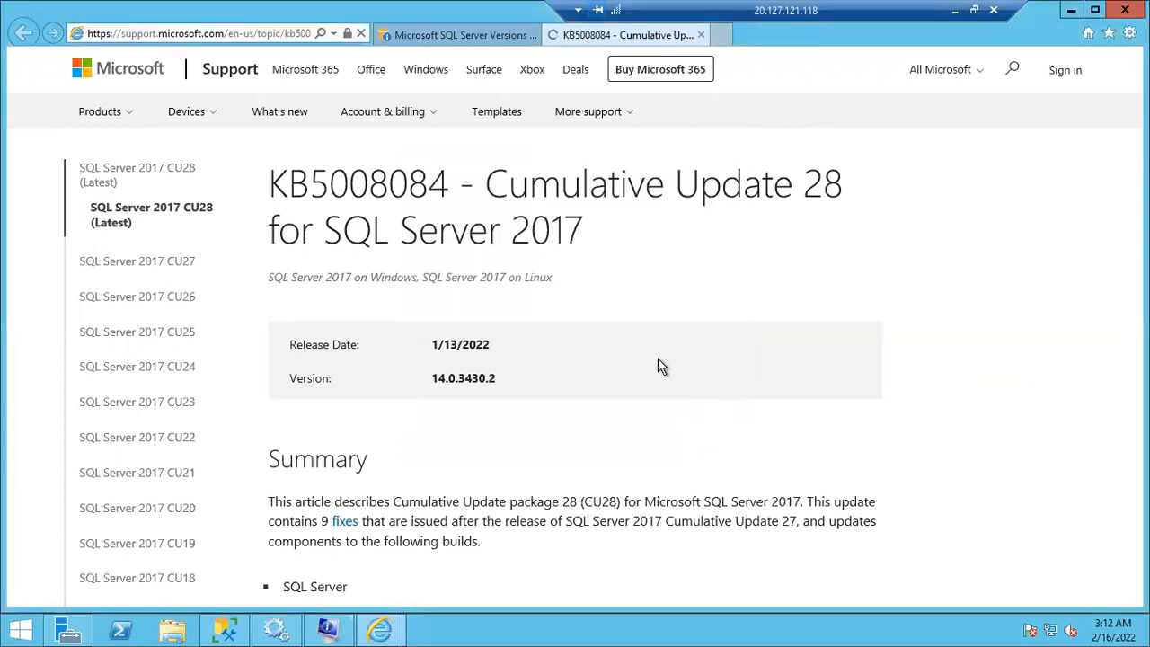
Examine the KB5008084 article's summary, known issues, included fixes, and sections on obtaining and uninstalling the update.
scroll(665, 395, down, 8)
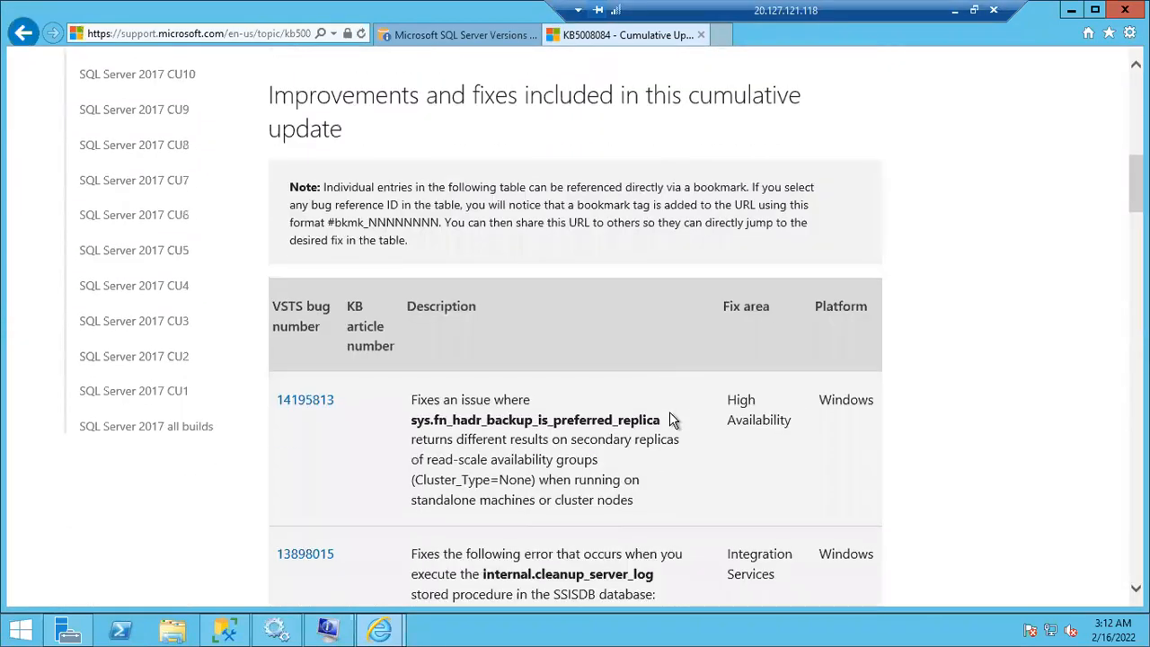
scroll(672, 419, down, 5)
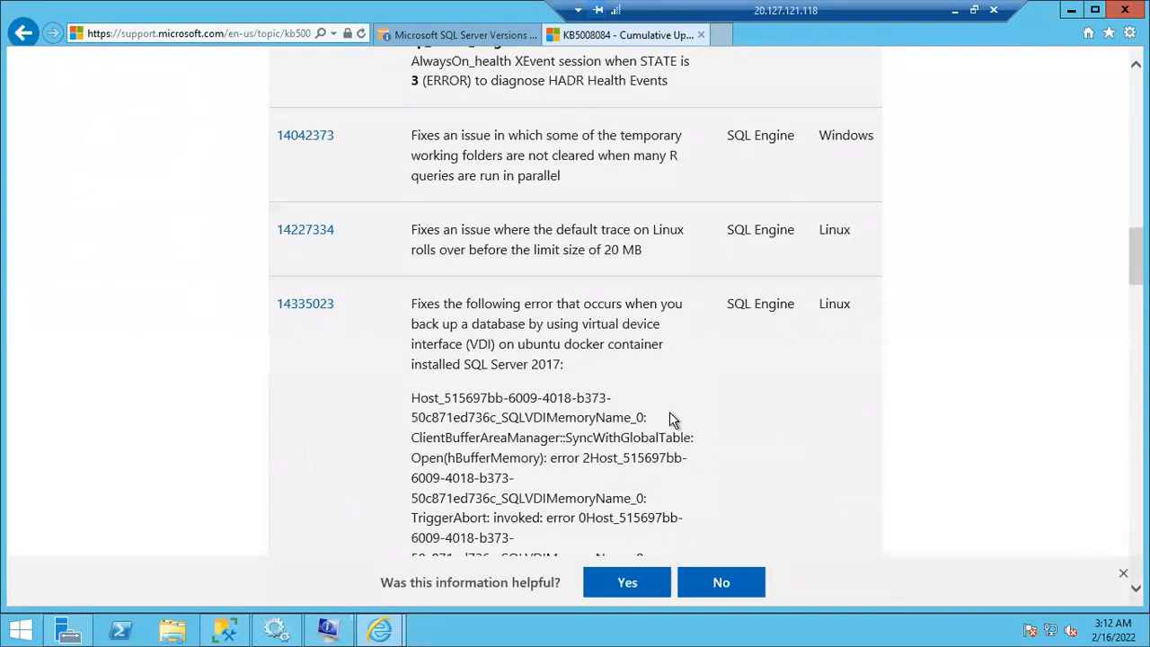
scroll(670, 418, down, 10)
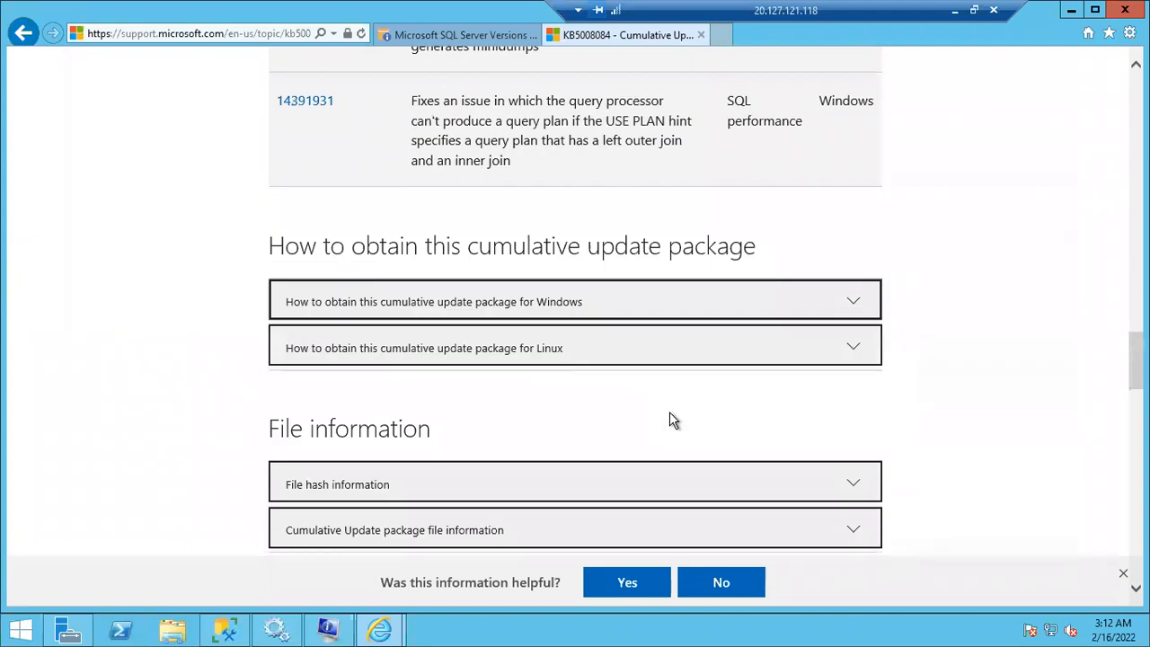
scroll(669, 420, down, 10)
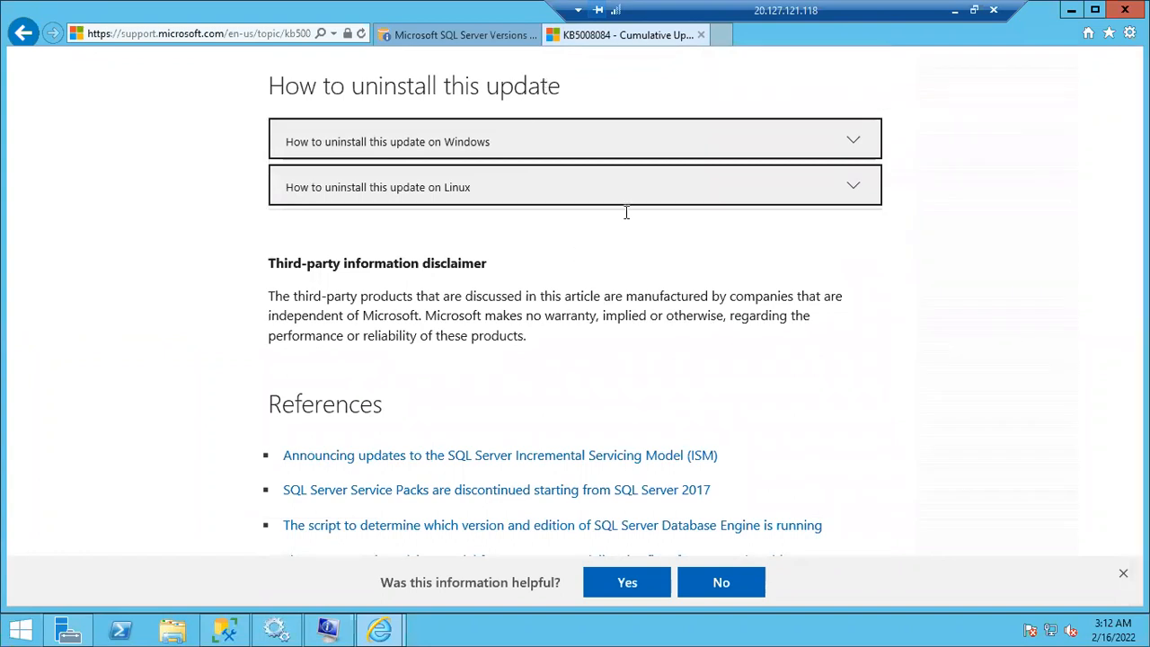
key(Home)
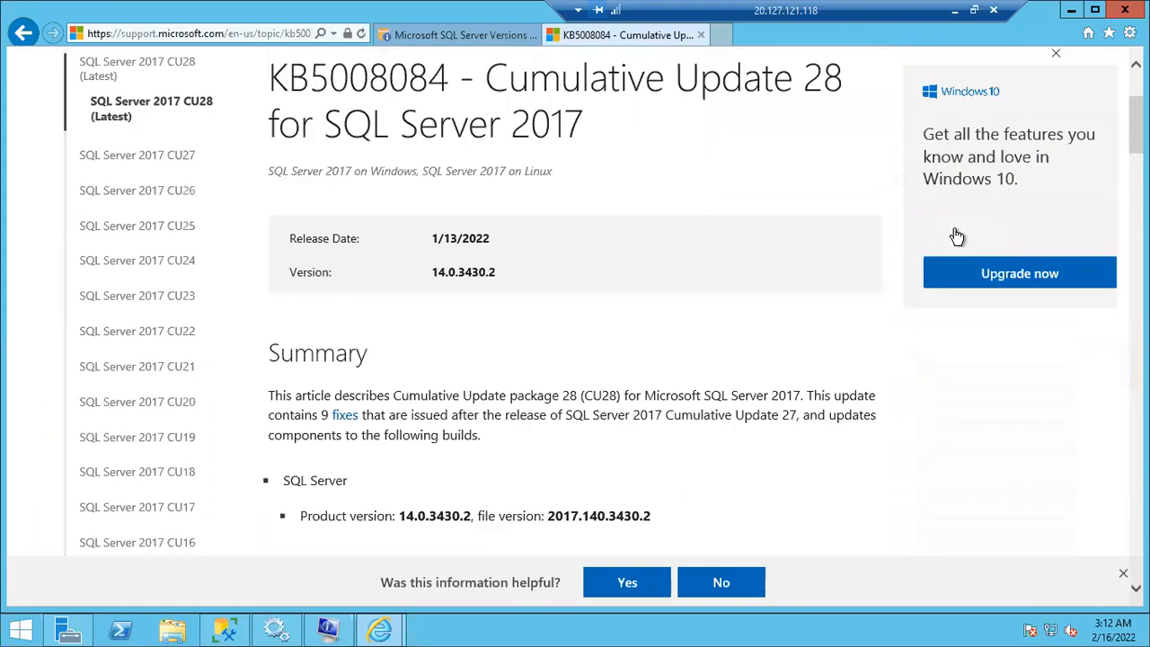
scroll(680, 274, down, 5)
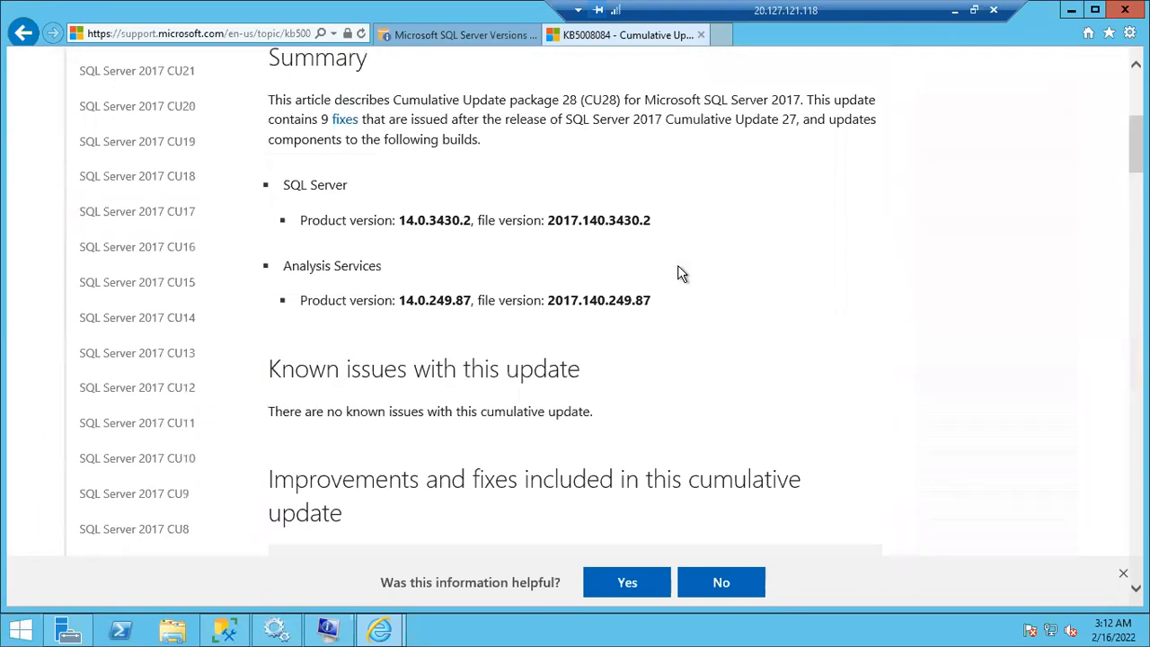
scroll(680, 274, down, 3)
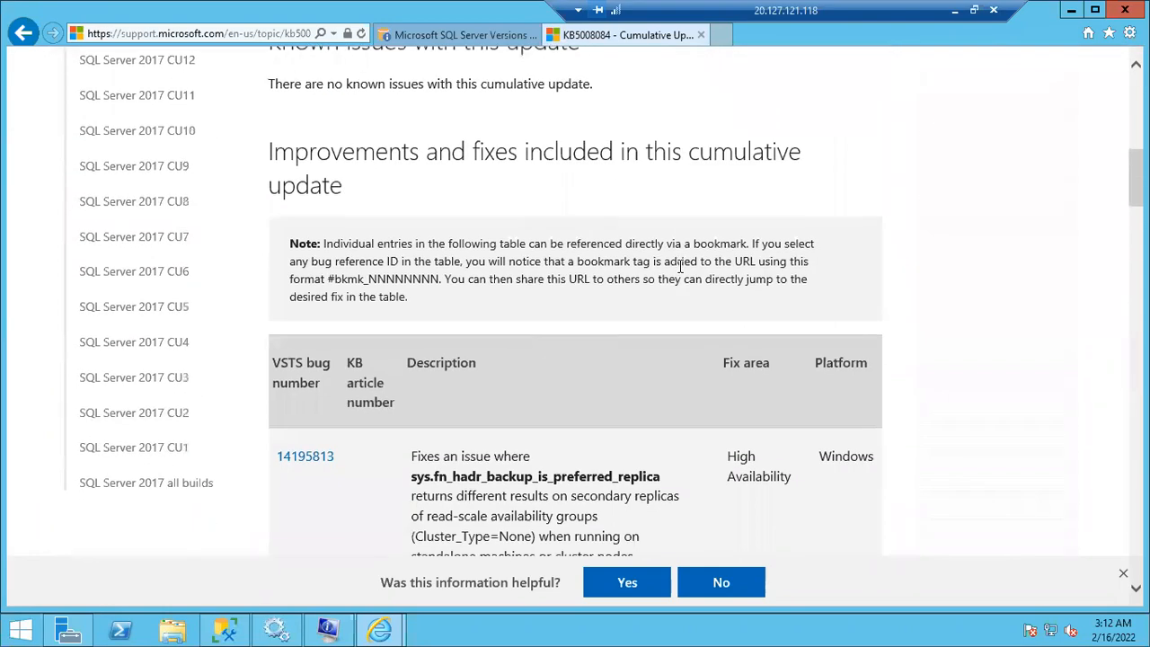
scroll(680, 265, down, 2)
scroll(679, 268, down, 3)
scroll(680, 274, down, 7)
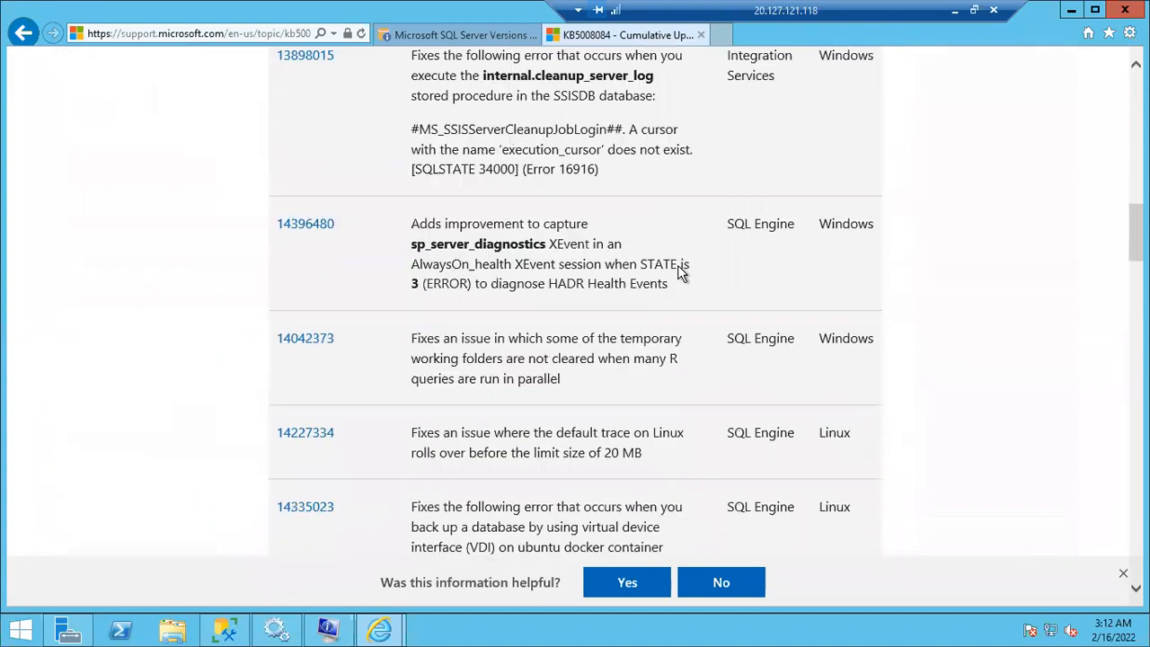
scroll(680, 274, down, 5)
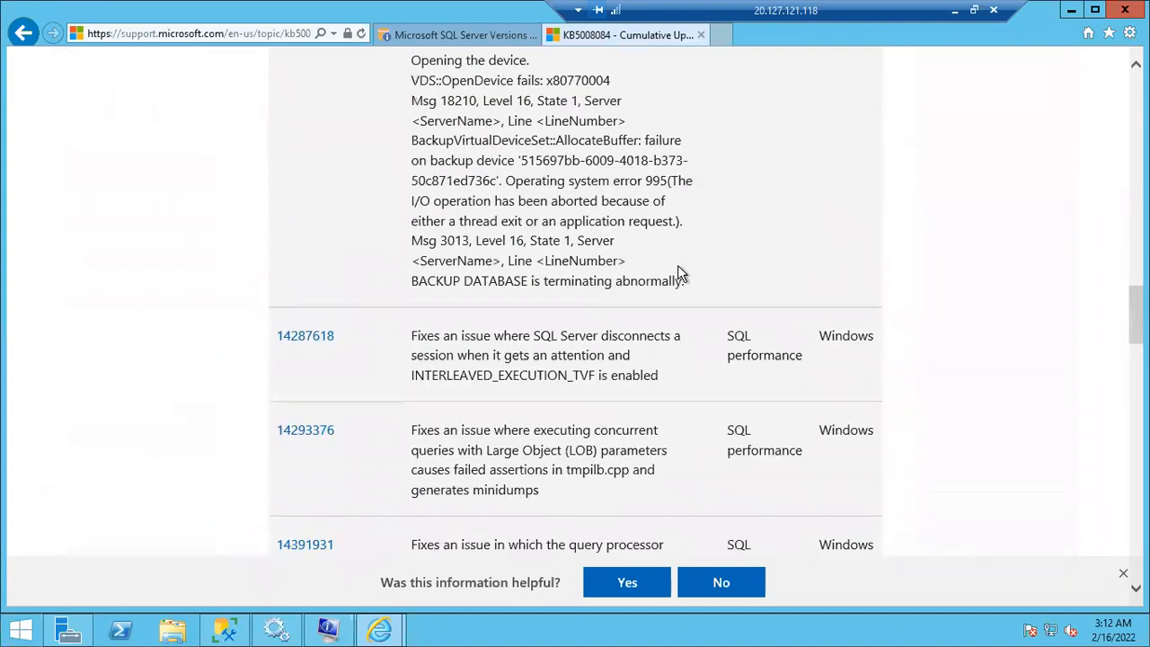
Expand the article's Windows package instructions and open the download page for the latest SQL Server 2017 cumulative update.
scroll(680, 274, down, 2)
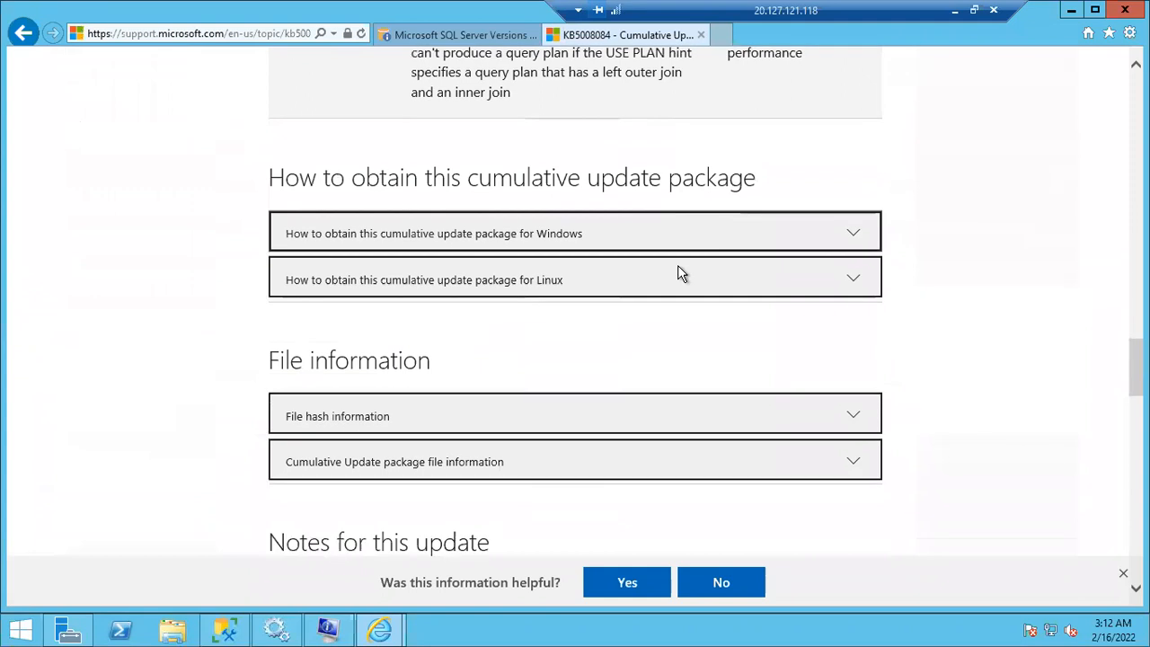
click(729, 237)
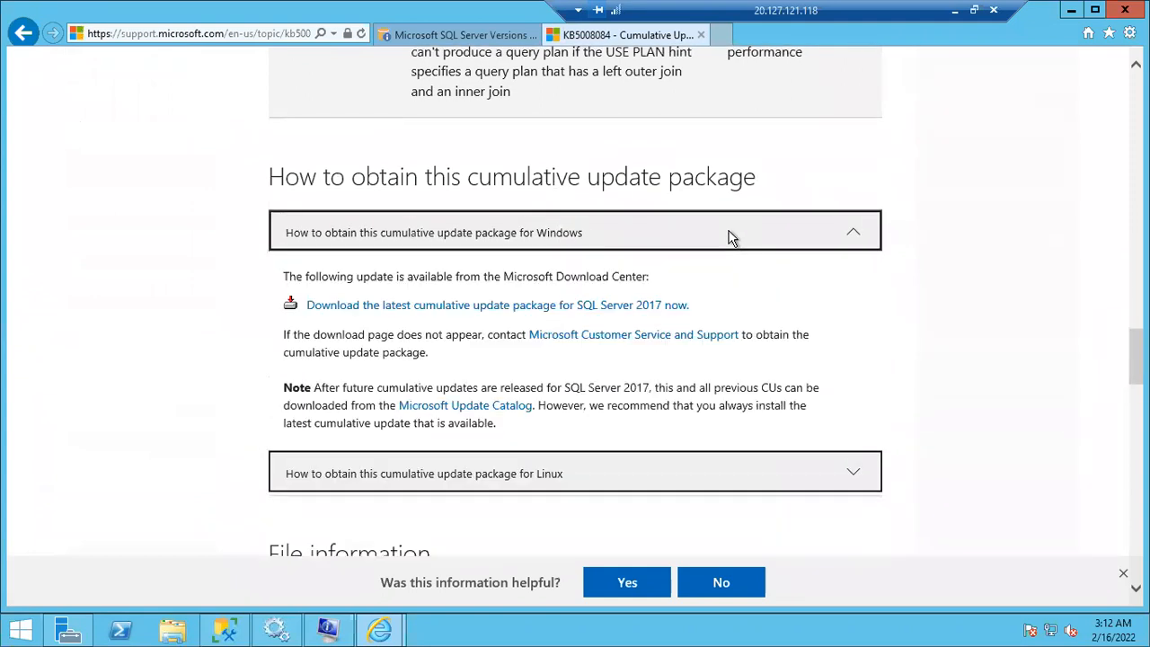
click(444, 310)
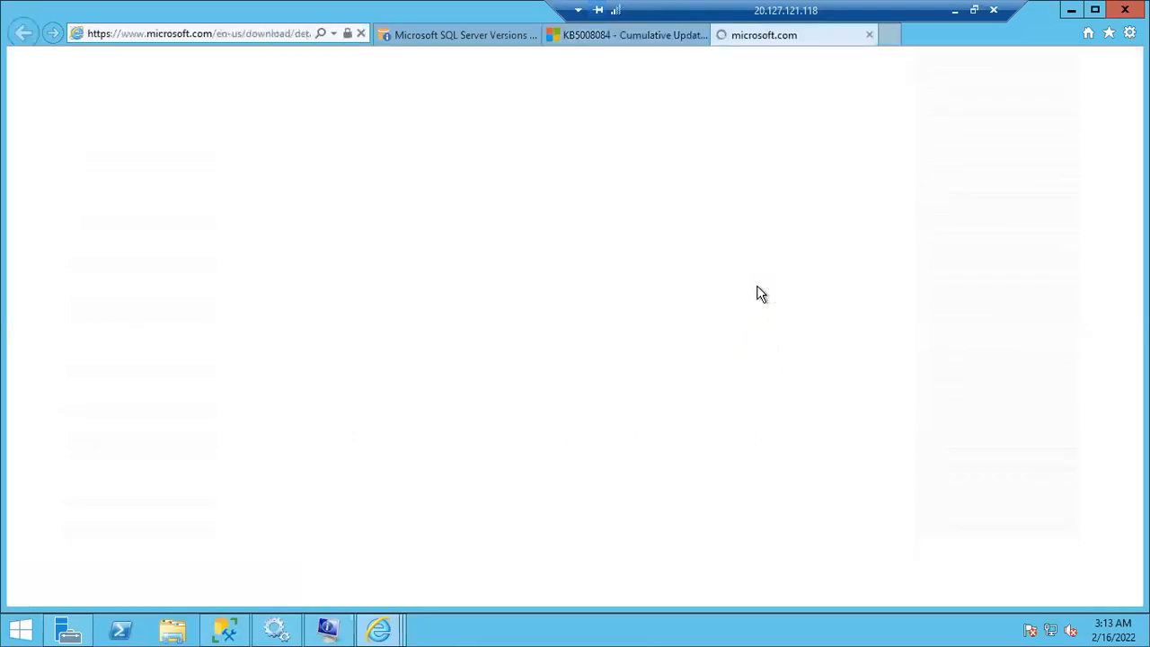
click(694, 330)
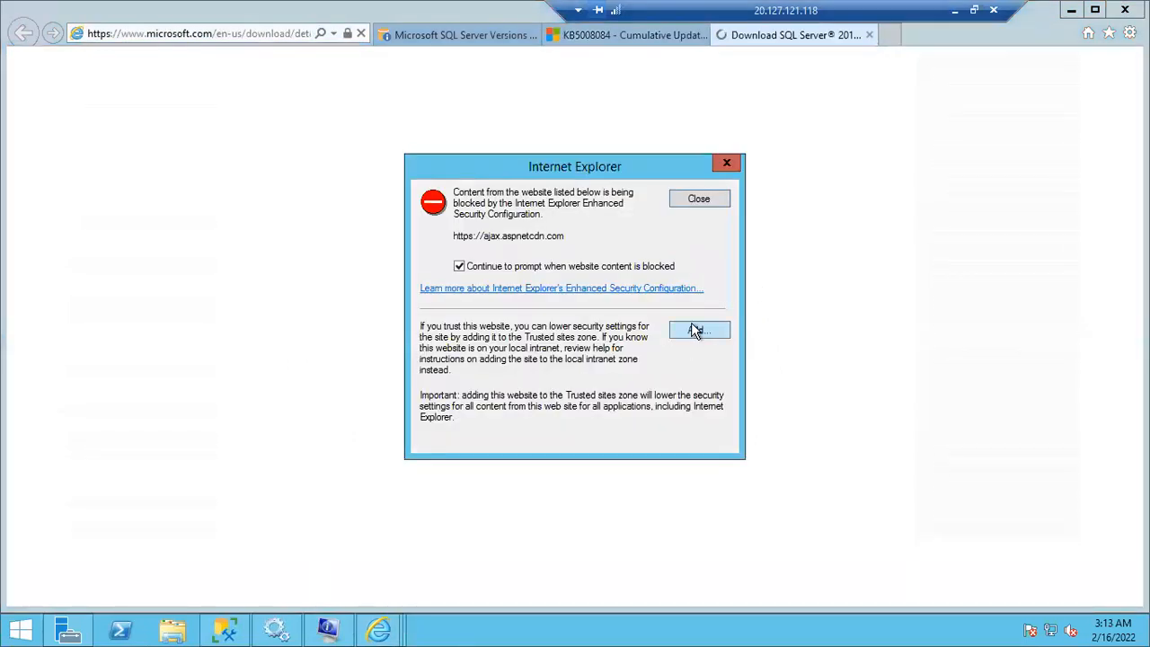
click(701, 299)
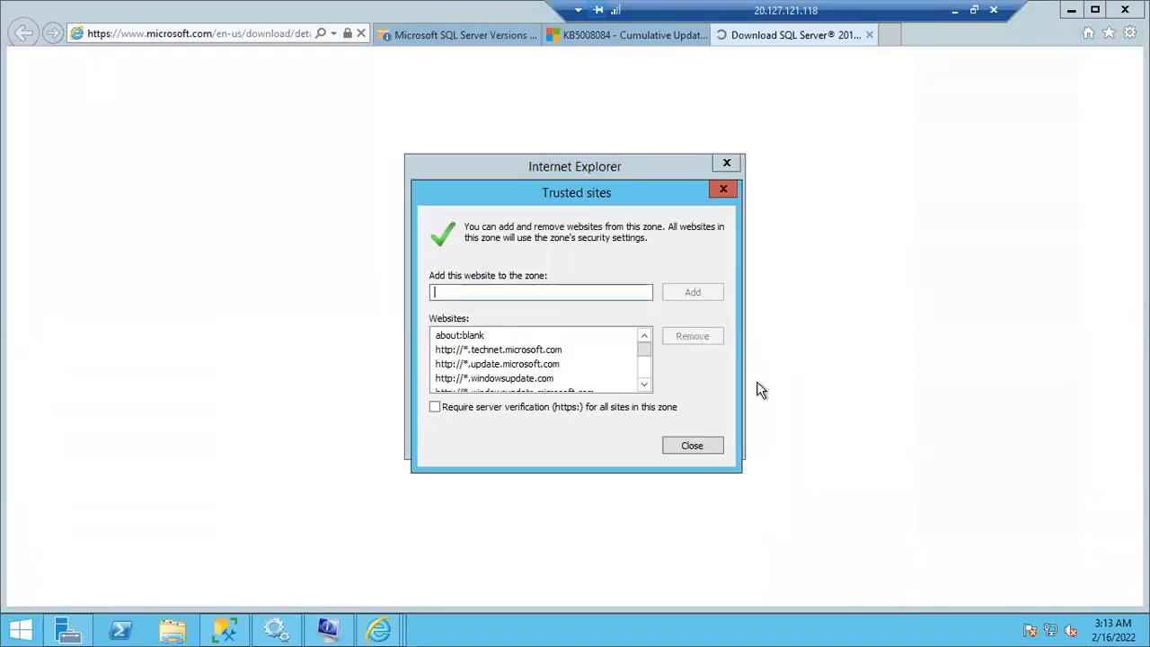
click(692, 446)
click(696, 331)
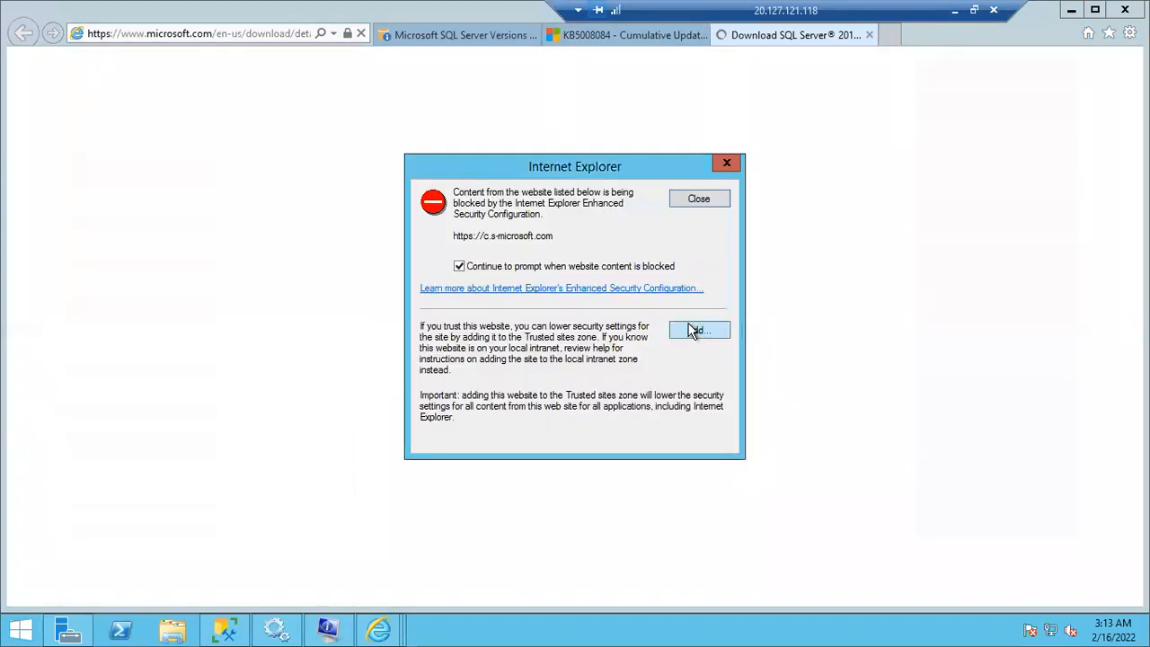
click(693, 294)
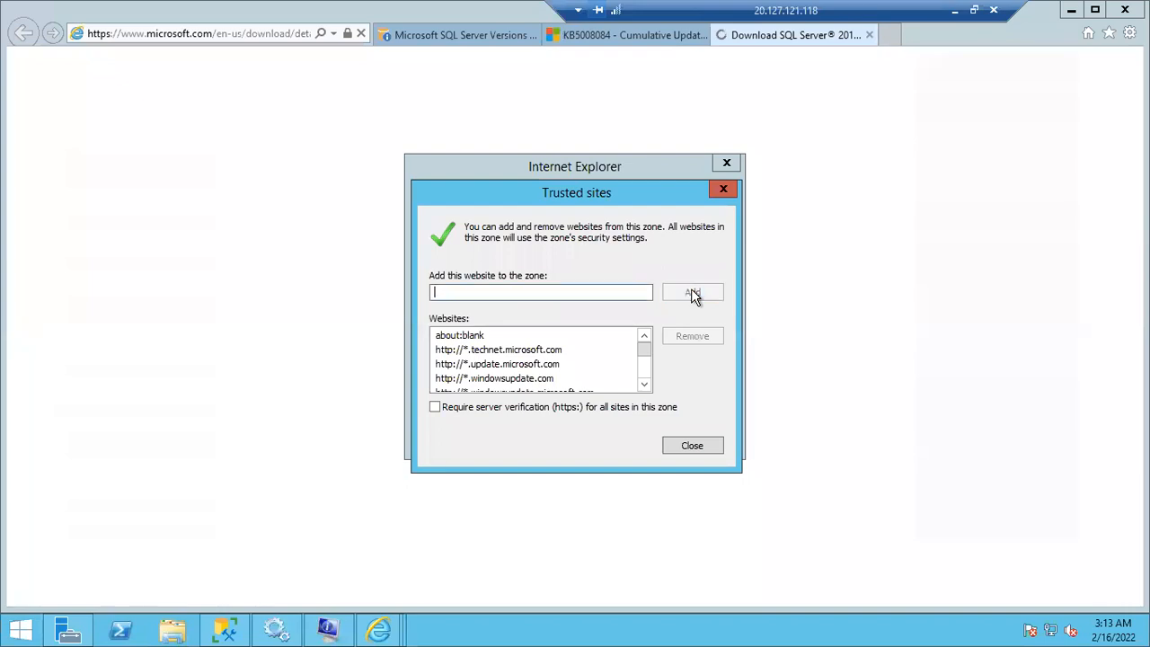
click(692, 446)
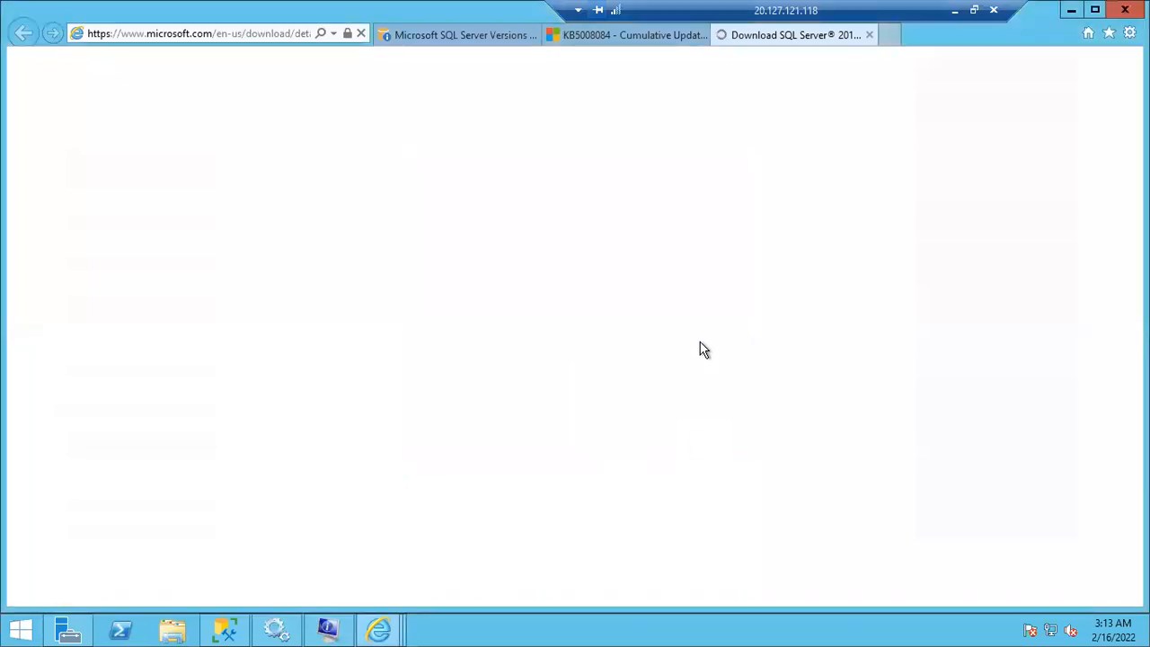
click(693, 330)
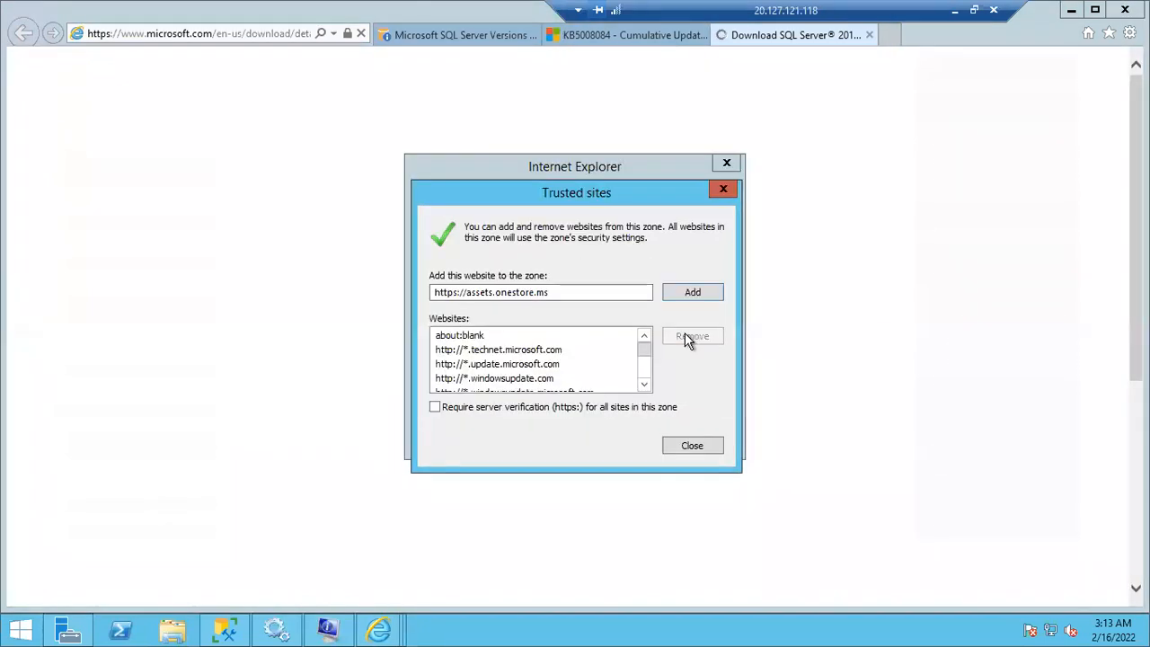
click(690, 292)
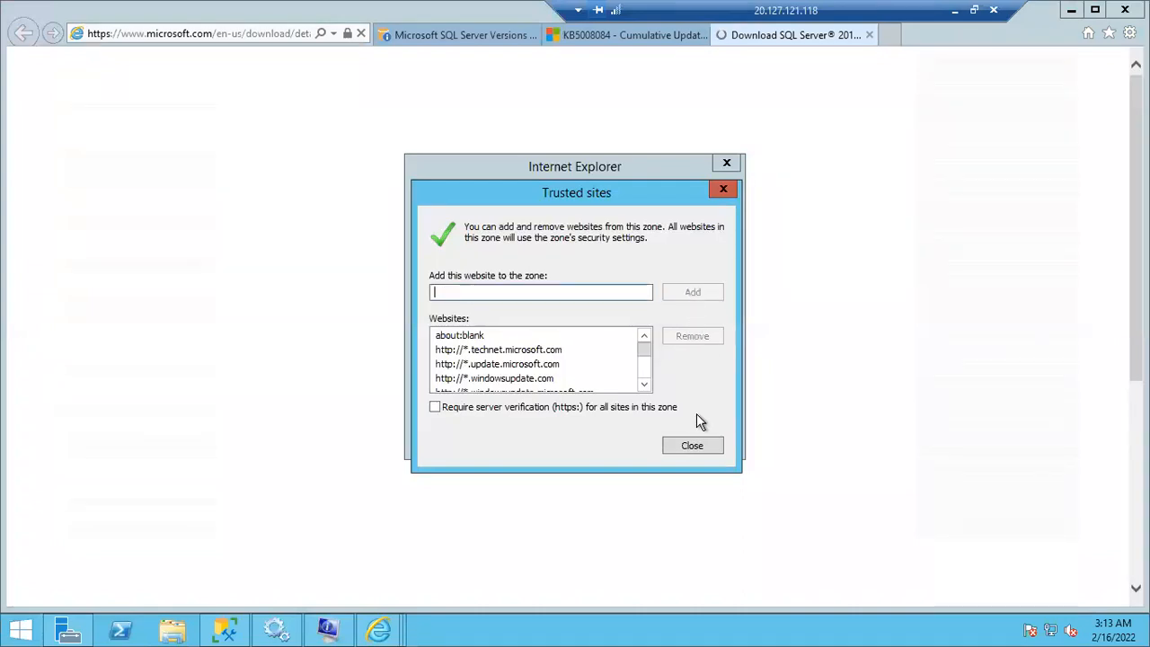
click(690, 447)
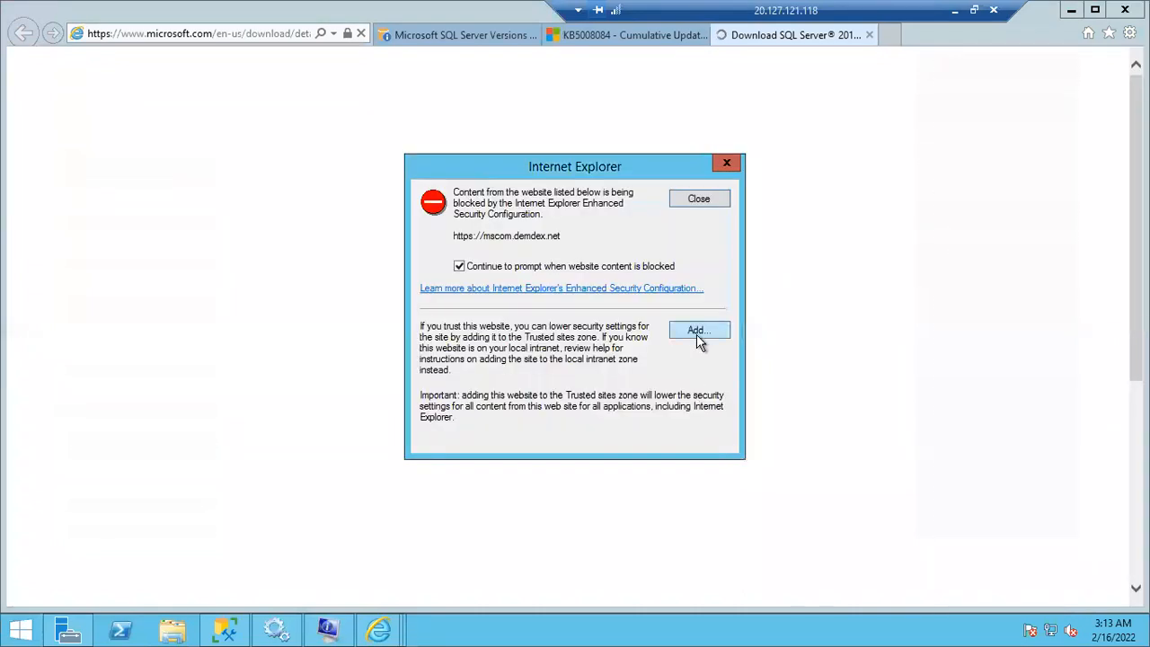
click(698, 332)
click(685, 294)
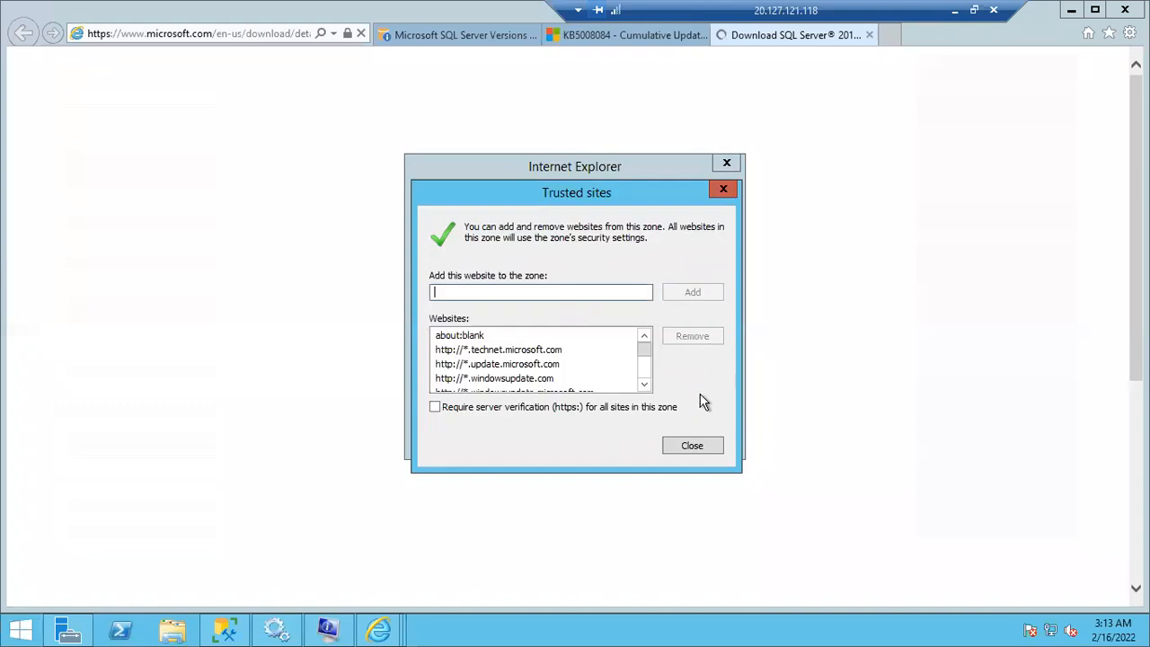
click(688, 446)
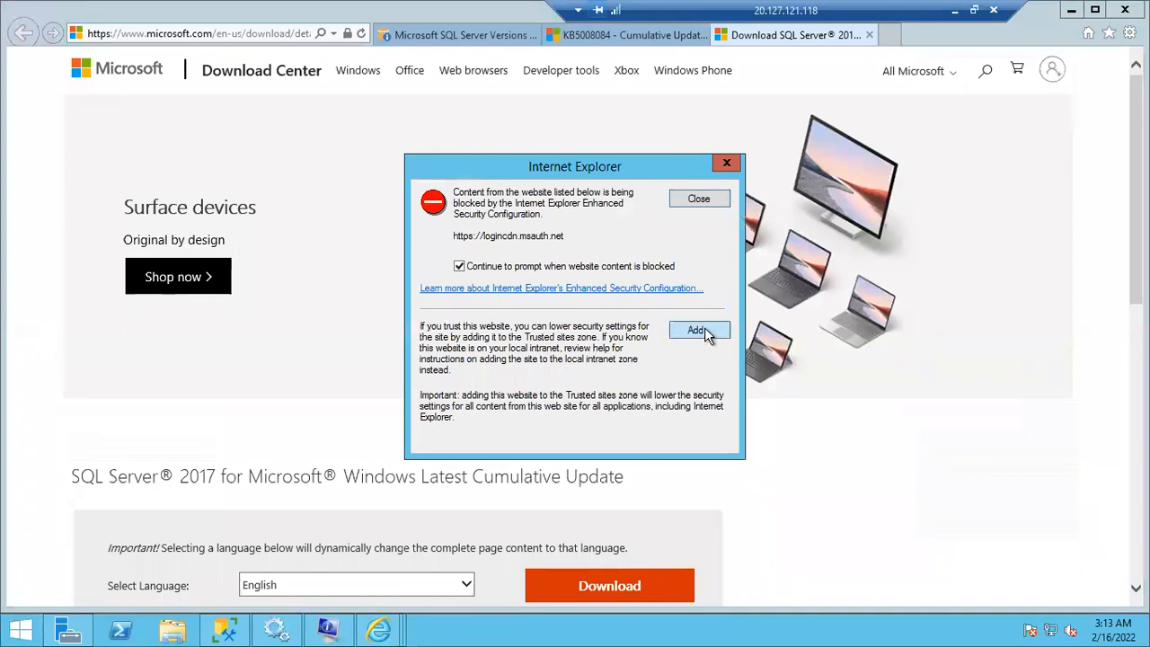
click(699, 331)
click(694, 293)
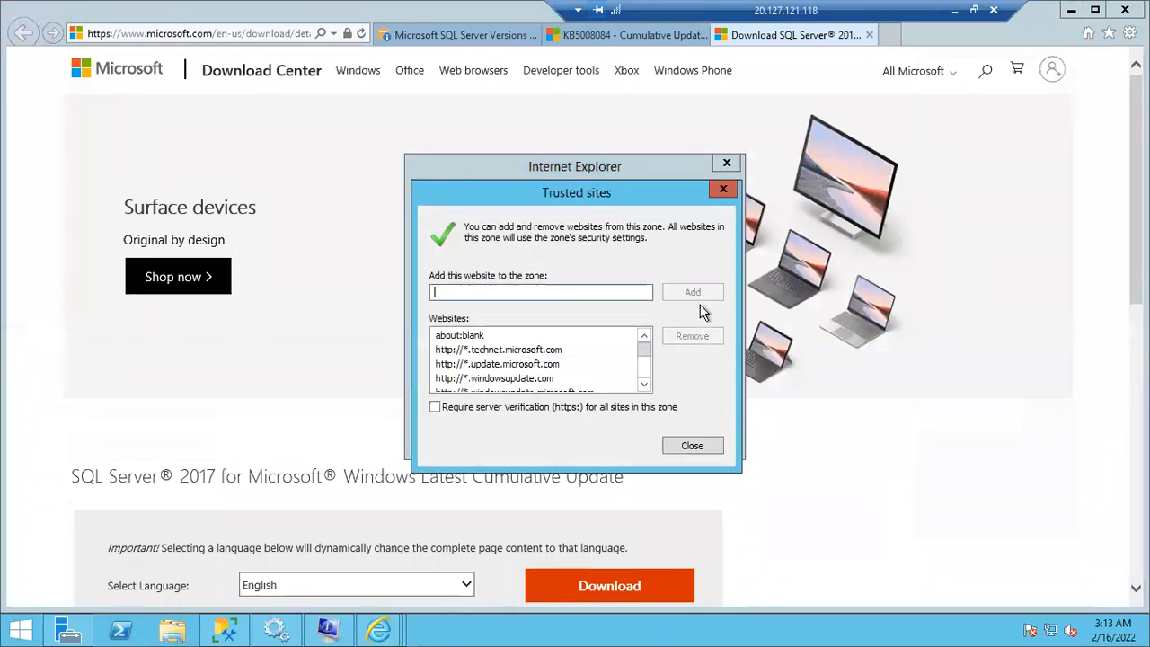
click(690, 440)
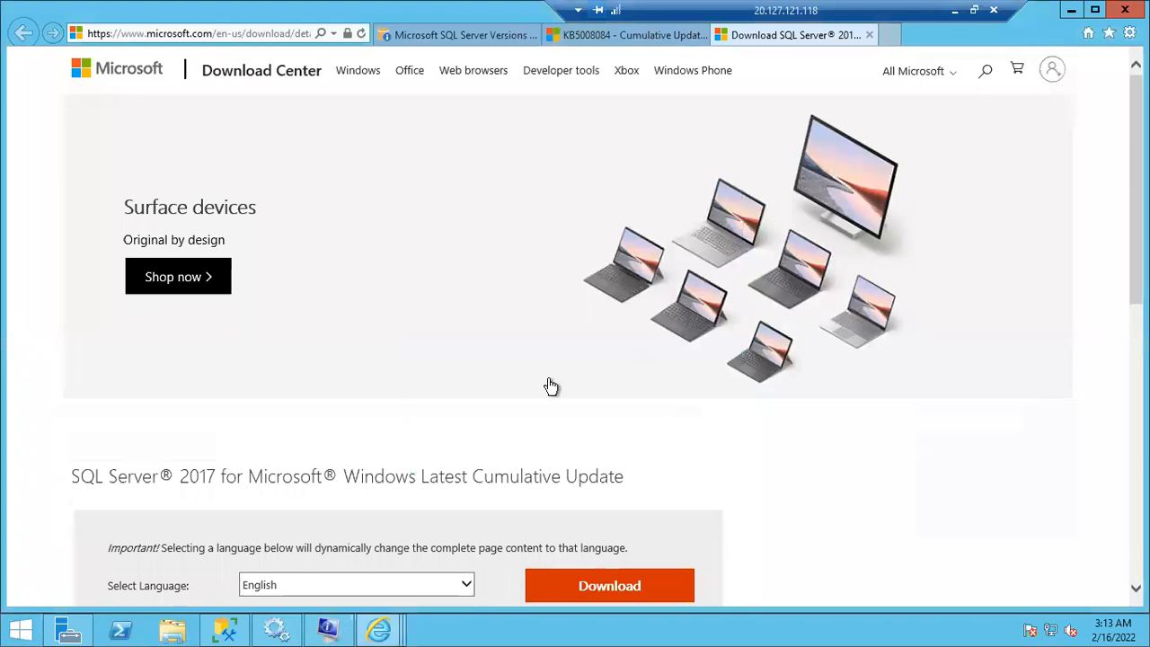
Request the English download of the SQL Server 2017 for Windows Latest Cumulative Update from the Download Center.
scroll(546, 385, down, 5)
scroll(619, 257, up, 2)
scroll(611, 288, up, 1)
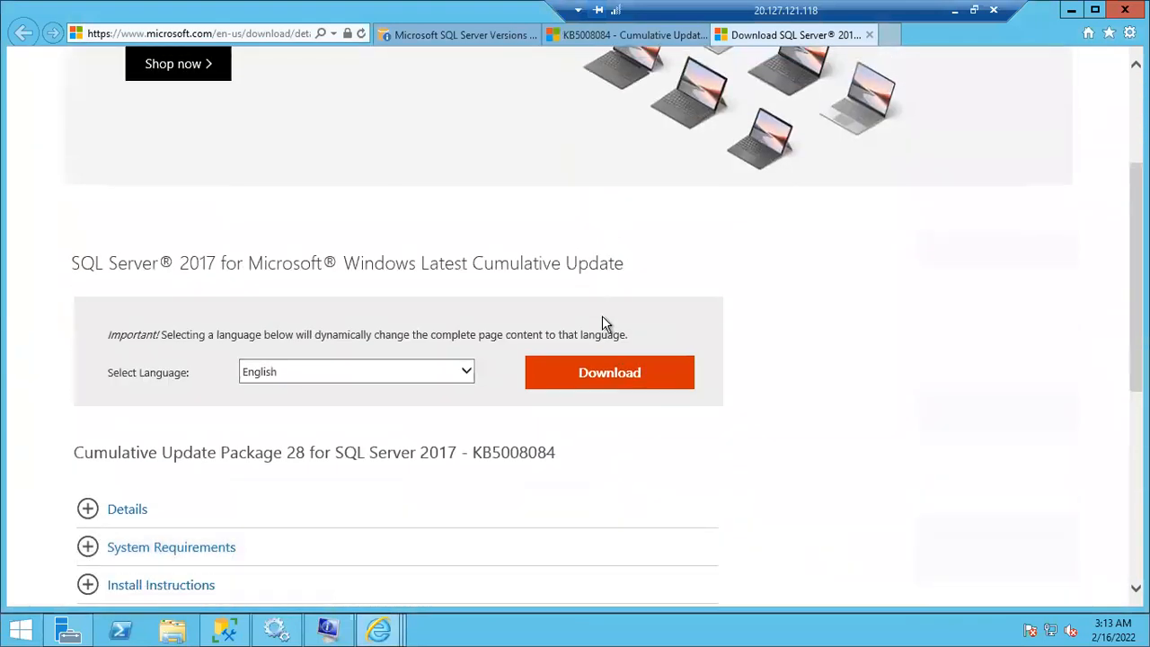
click(596, 382)
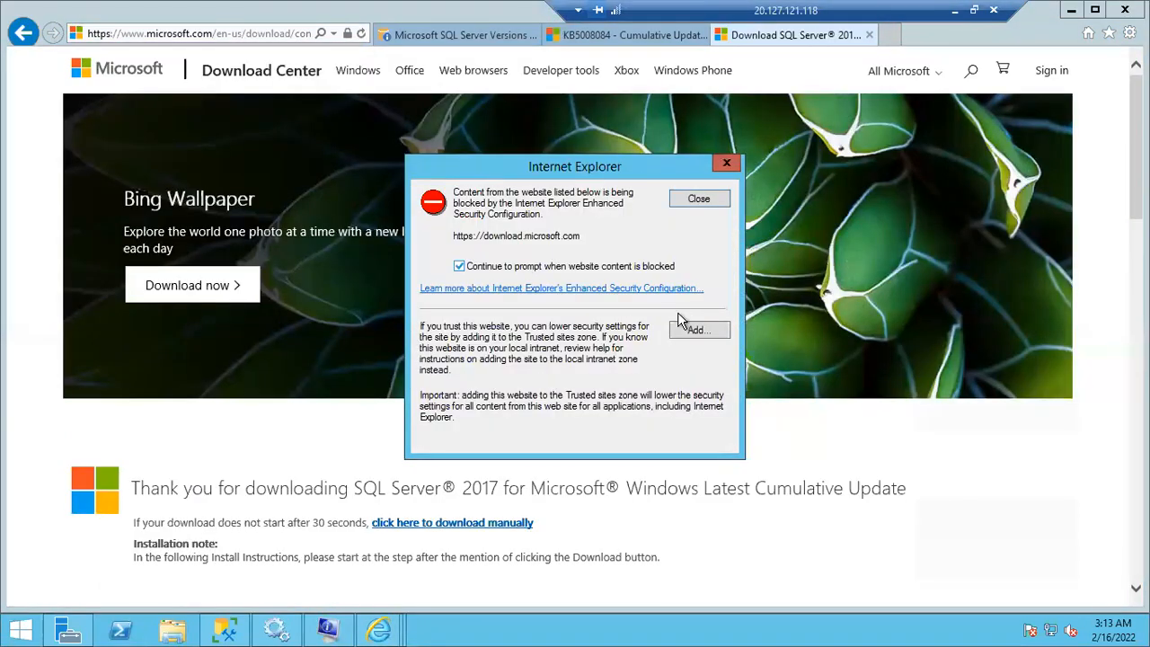
click(700, 333)
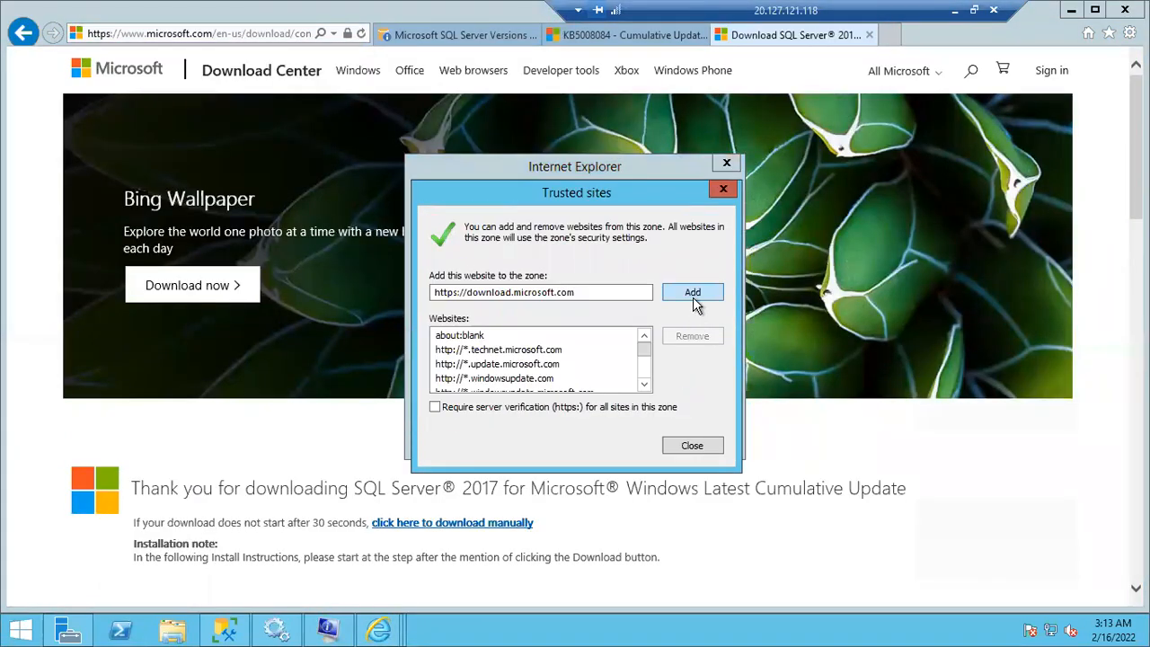
click(692, 296)
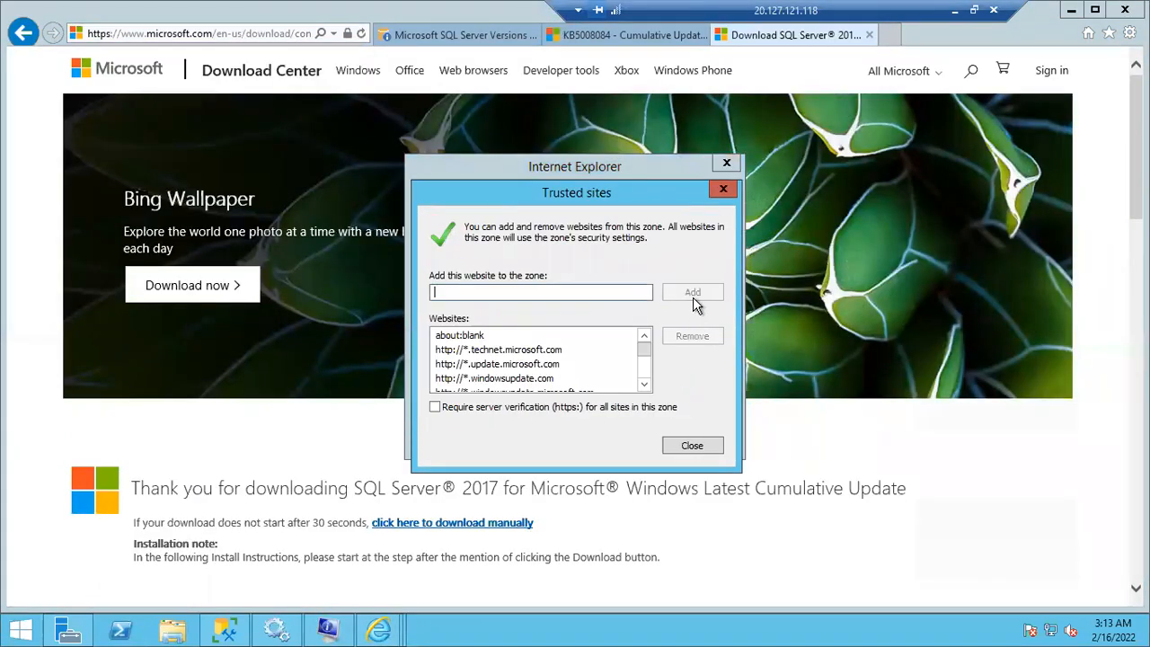
click(690, 446)
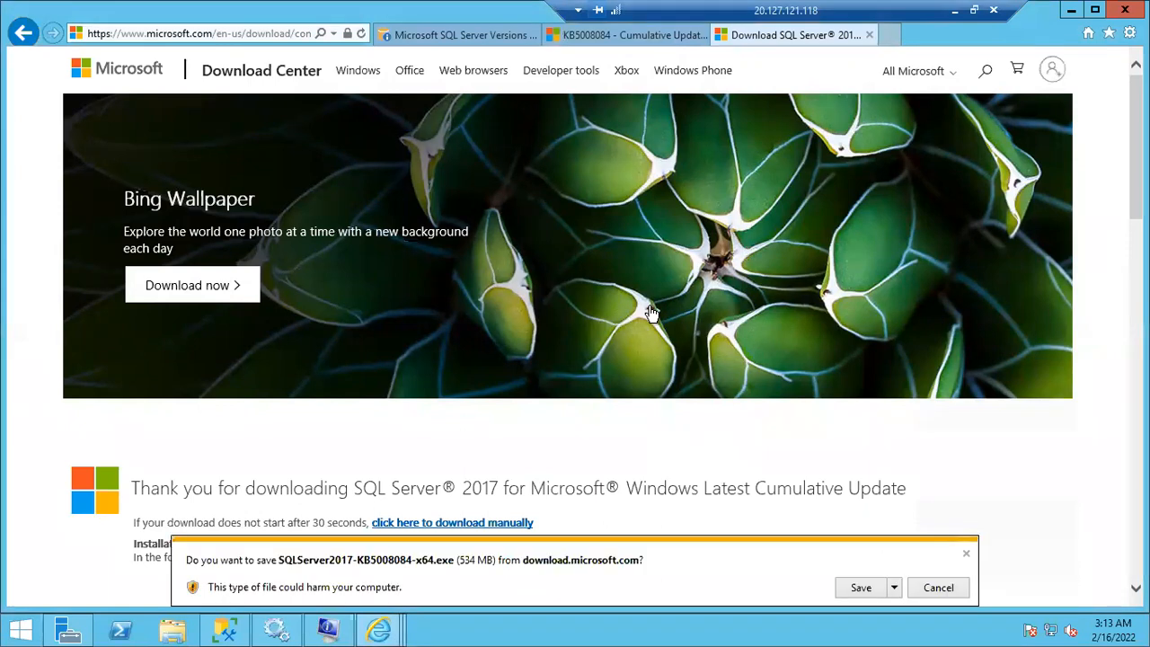
click(865, 589)
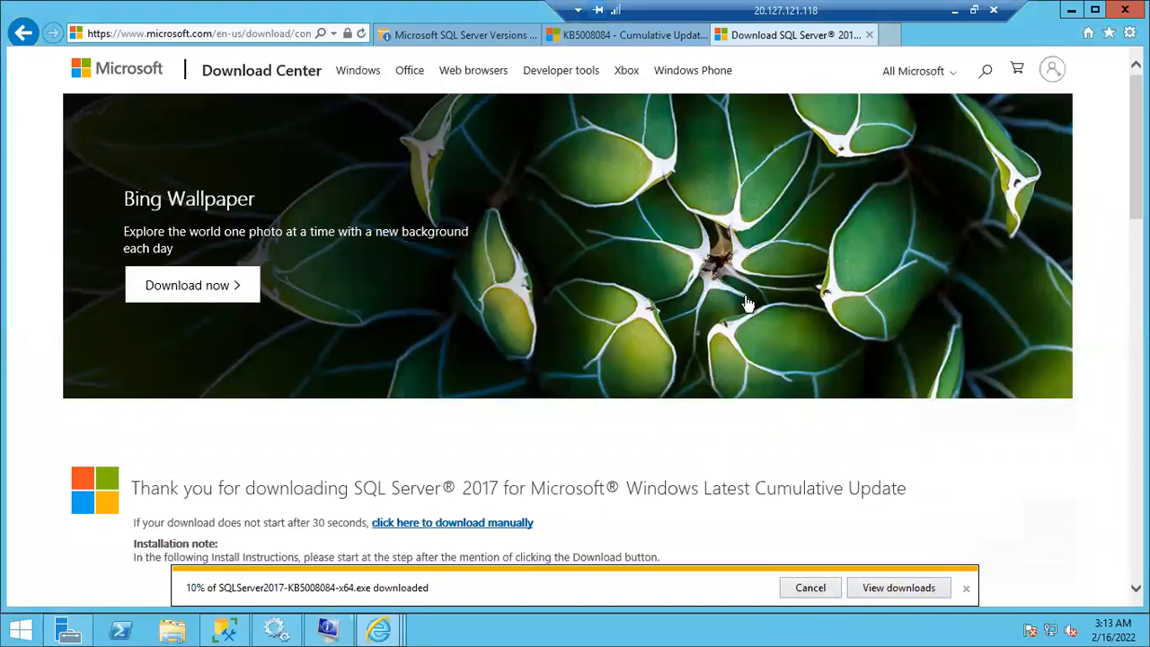
Switch to Chrome on the local machine and open the CU28 article for SQL Server 2017 from the SQL Server versions list.
click(956, 11)
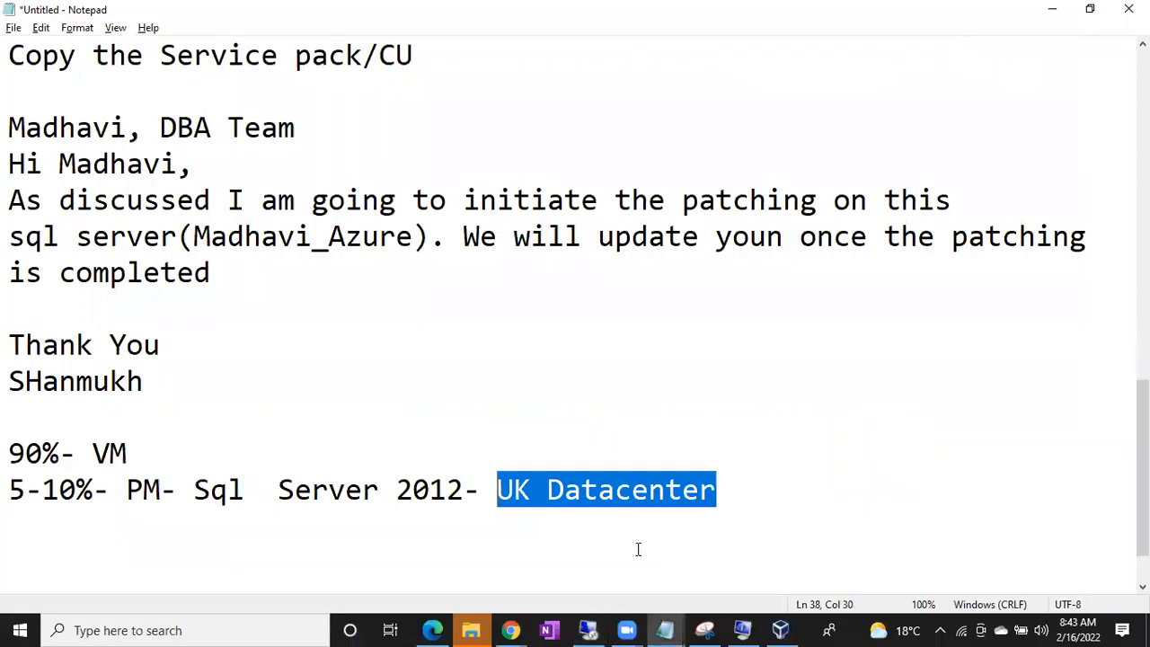
click(511, 630)
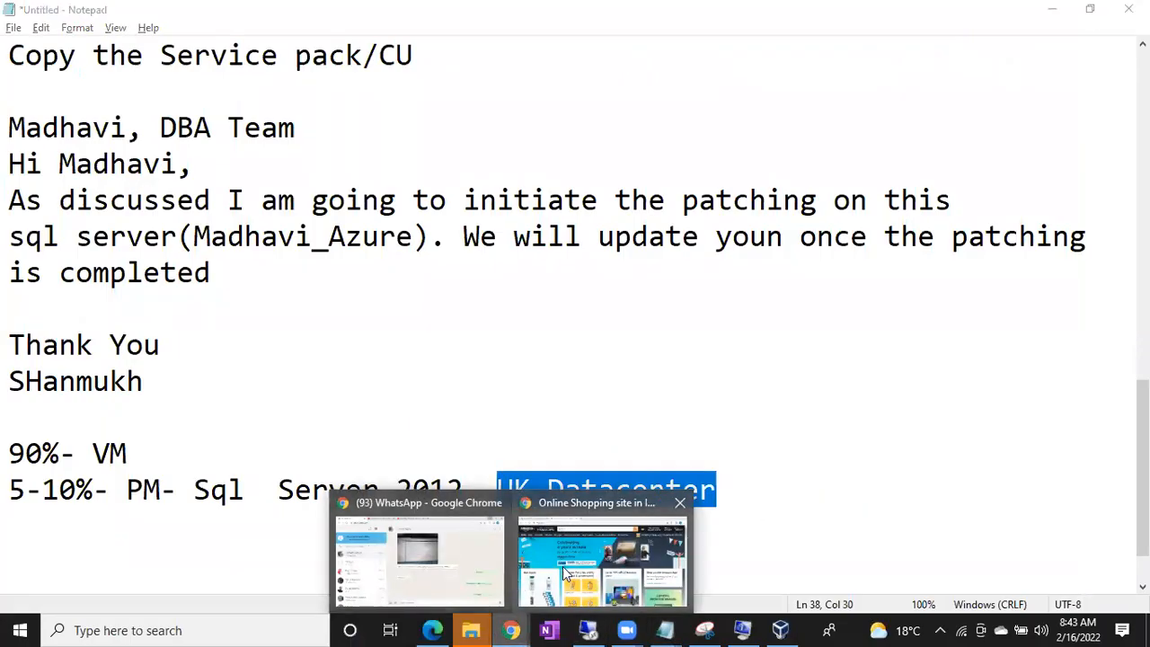
click(562, 566)
click(123, 27)
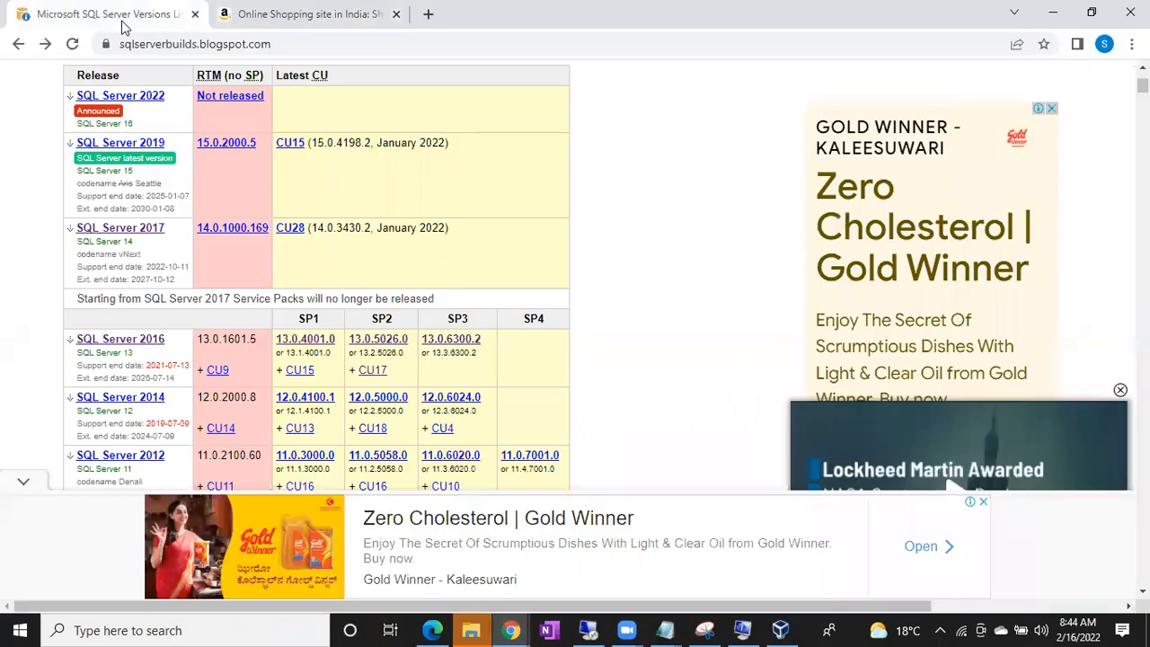
click(299, 234)
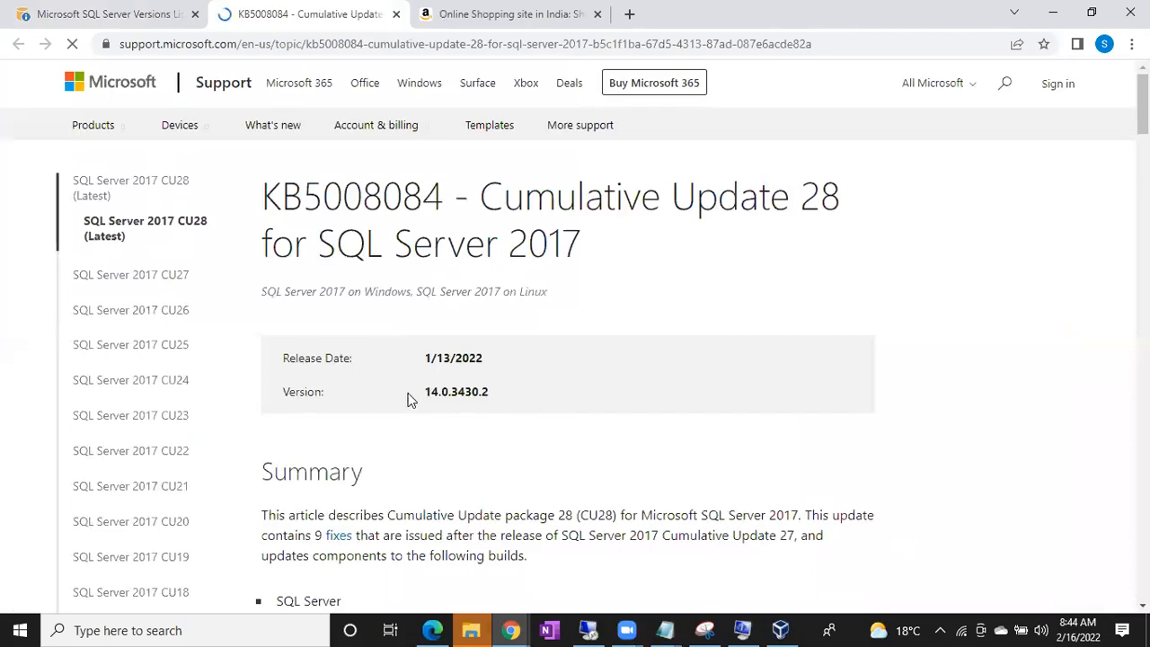
Expand the Windows package instructions in the local KB5008084 article and follow the link to the latest SQL Server 2017 cumulative update.
scroll(406, 398, down, 14)
scroll(407, 398, down, 15)
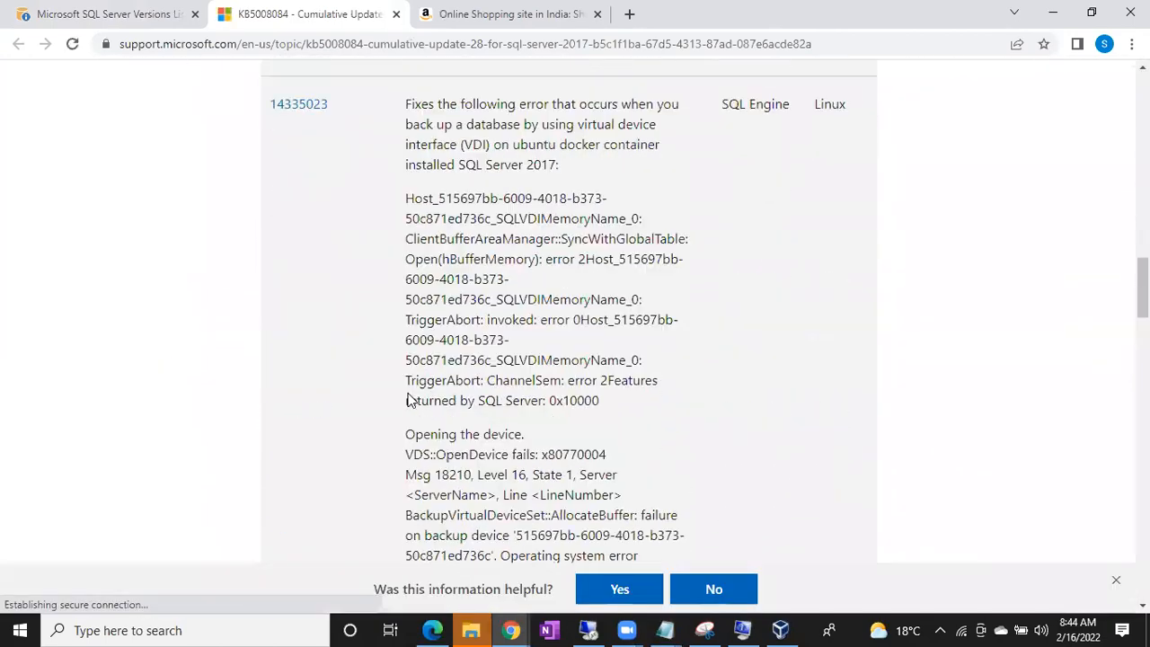
scroll(495, 279, up, 3)
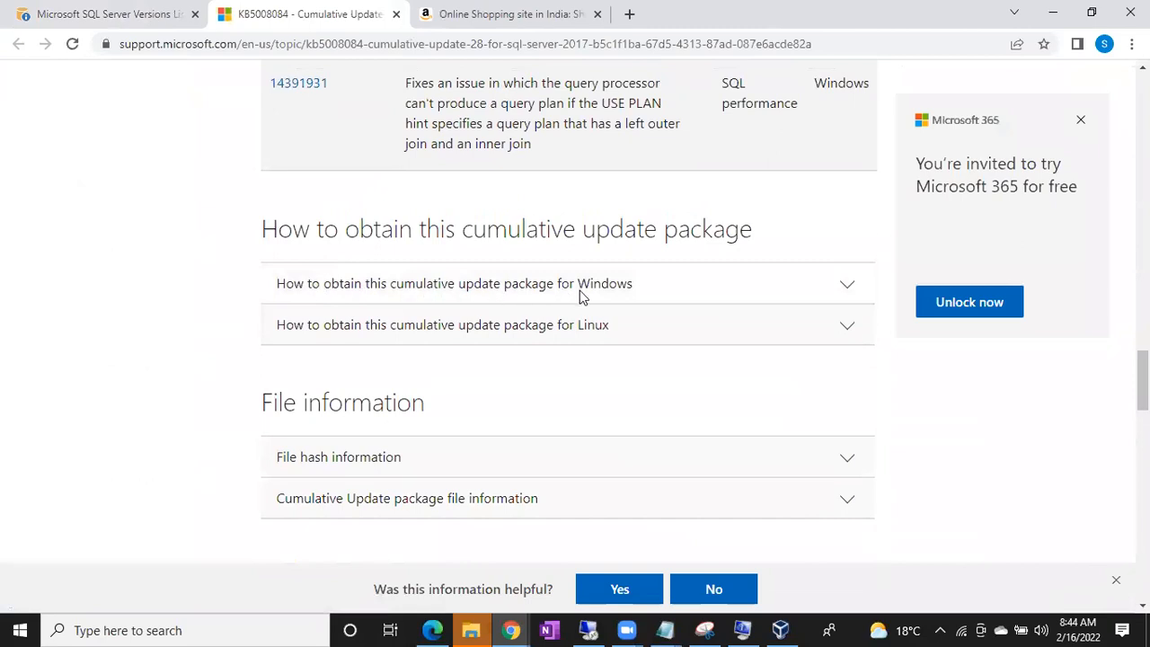
click(629, 284)
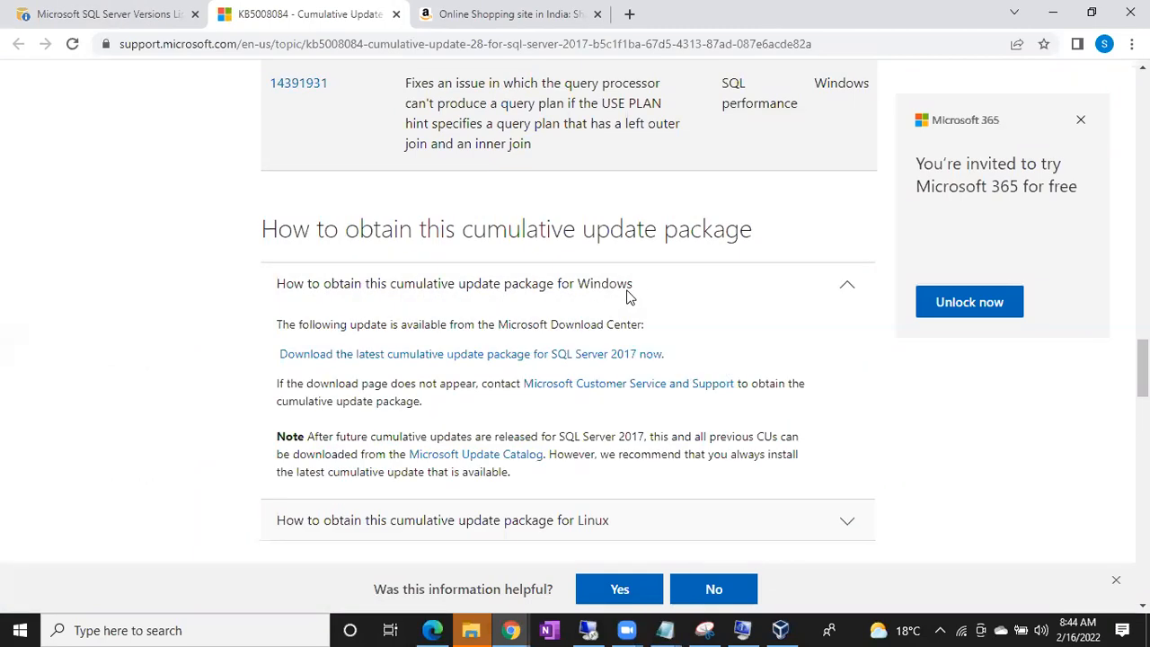
click(468, 363)
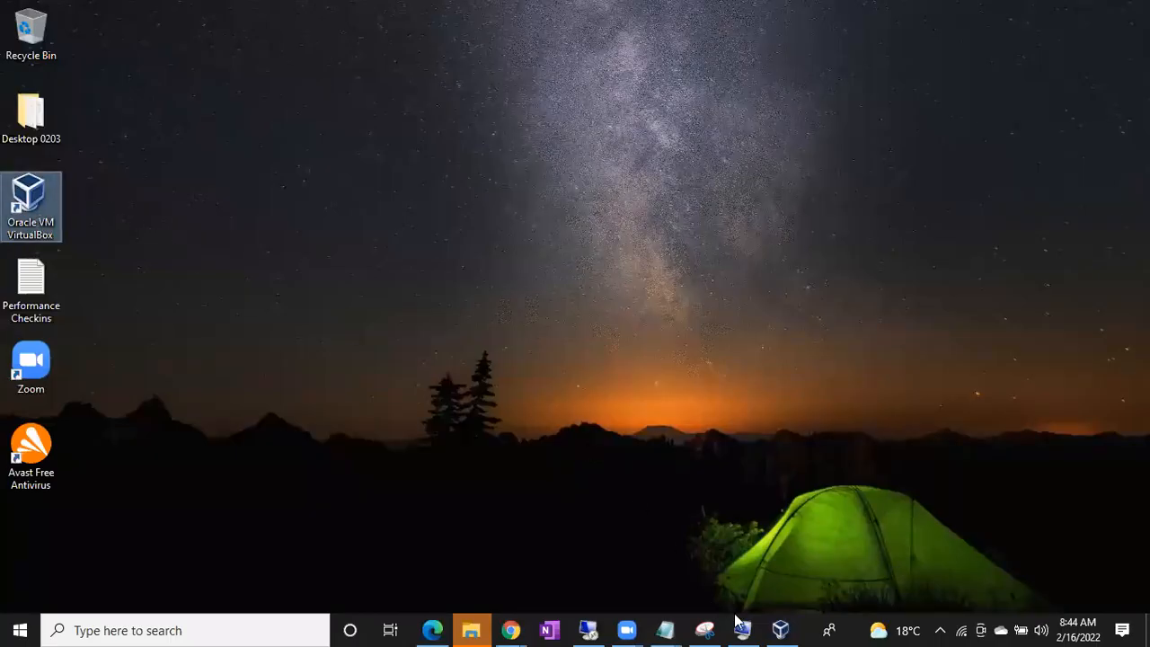
Switch to Oracle VM VirtualBox Manager and start the Batch42 virtual machine.
click(779, 630)
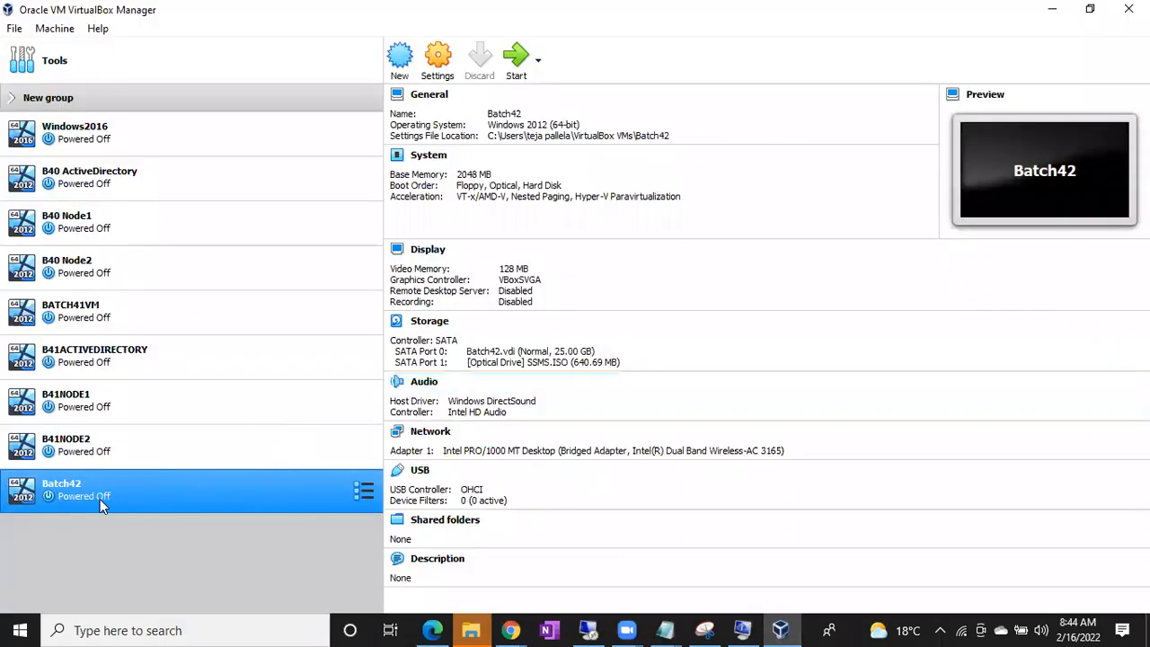
right_click(99, 499)
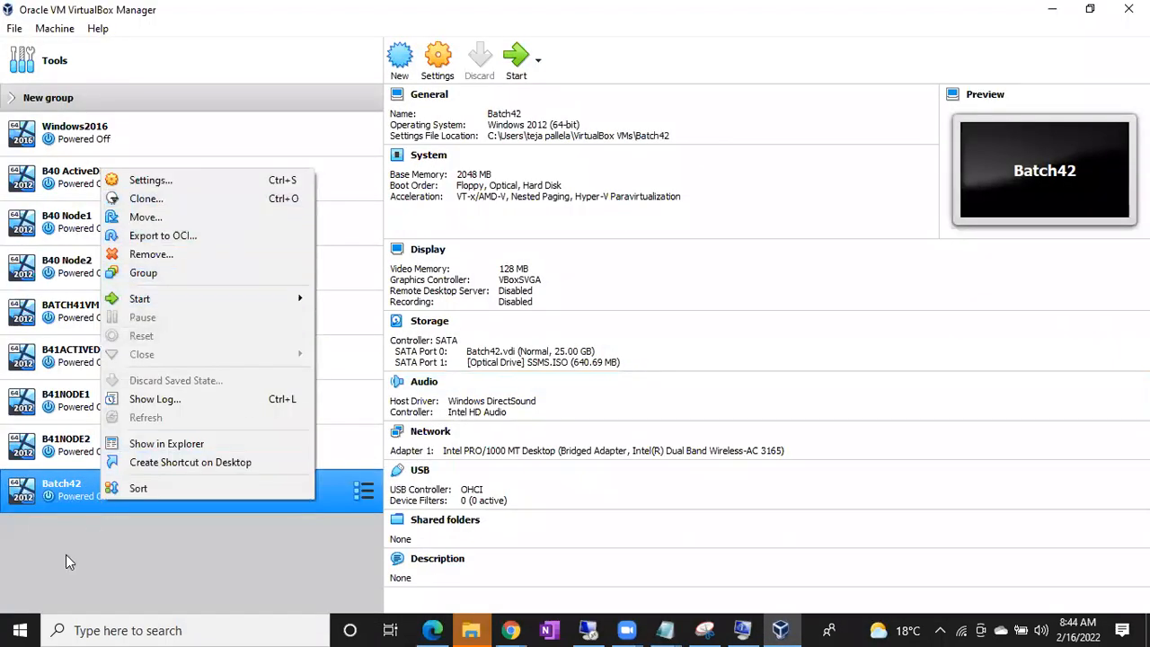
click(66, 555)
double_click(130, 488)
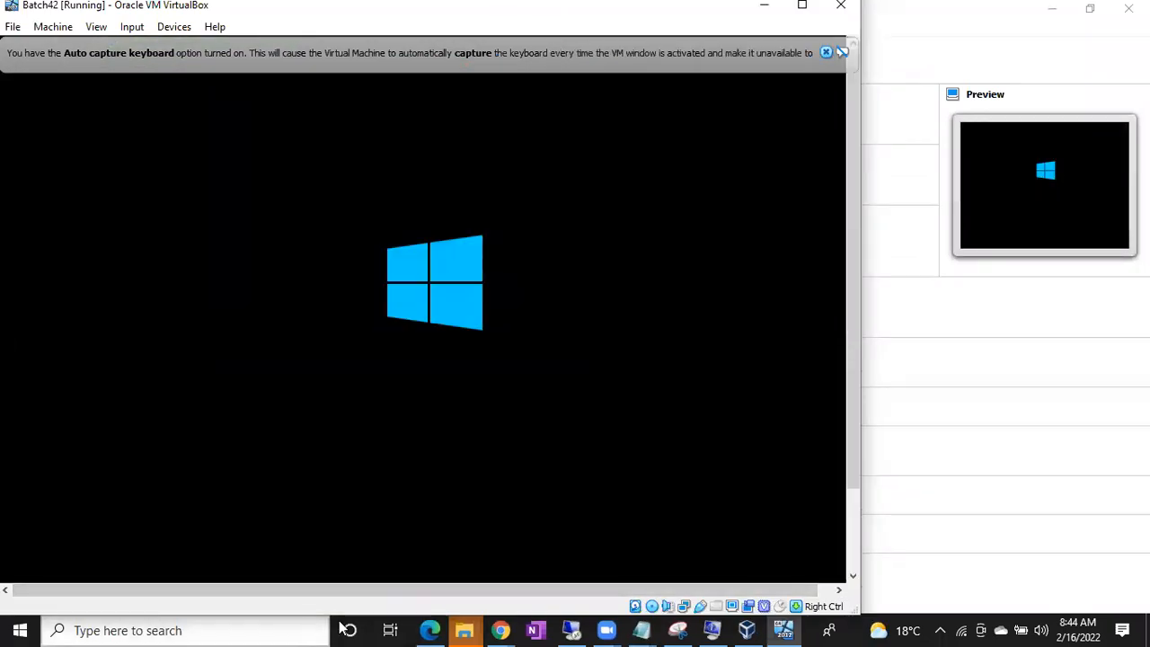
Open the folder with the downloaded KB5008084 update in the remote session, and switch to SQL Server Management Studio.
click(571, 630)
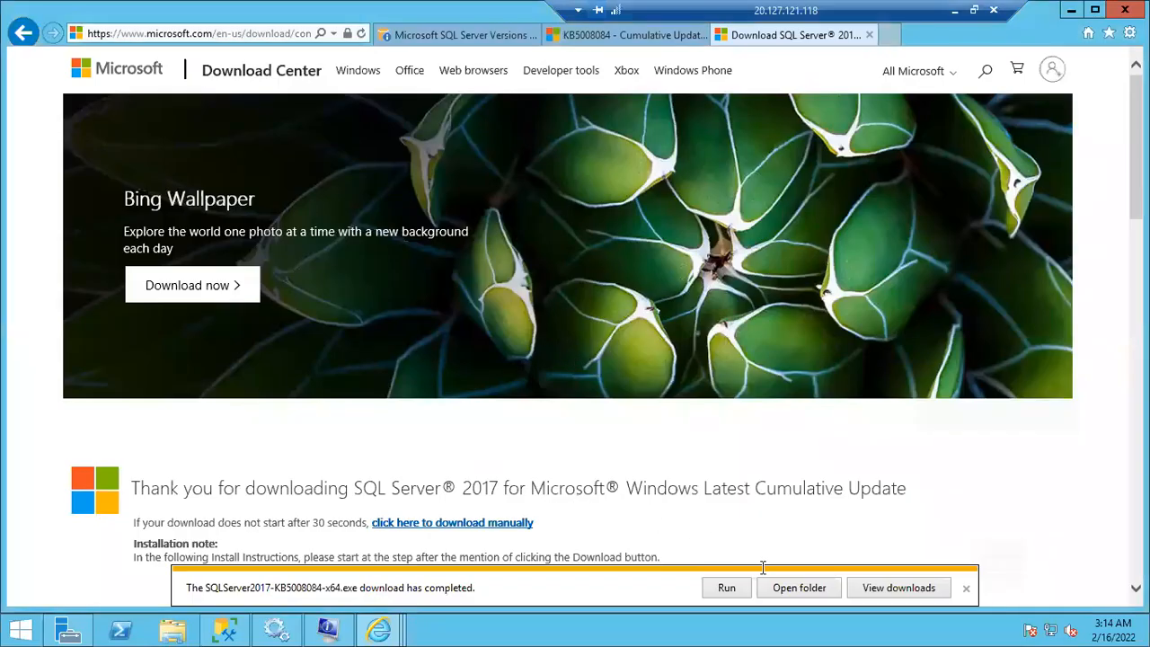
click(796, 588)
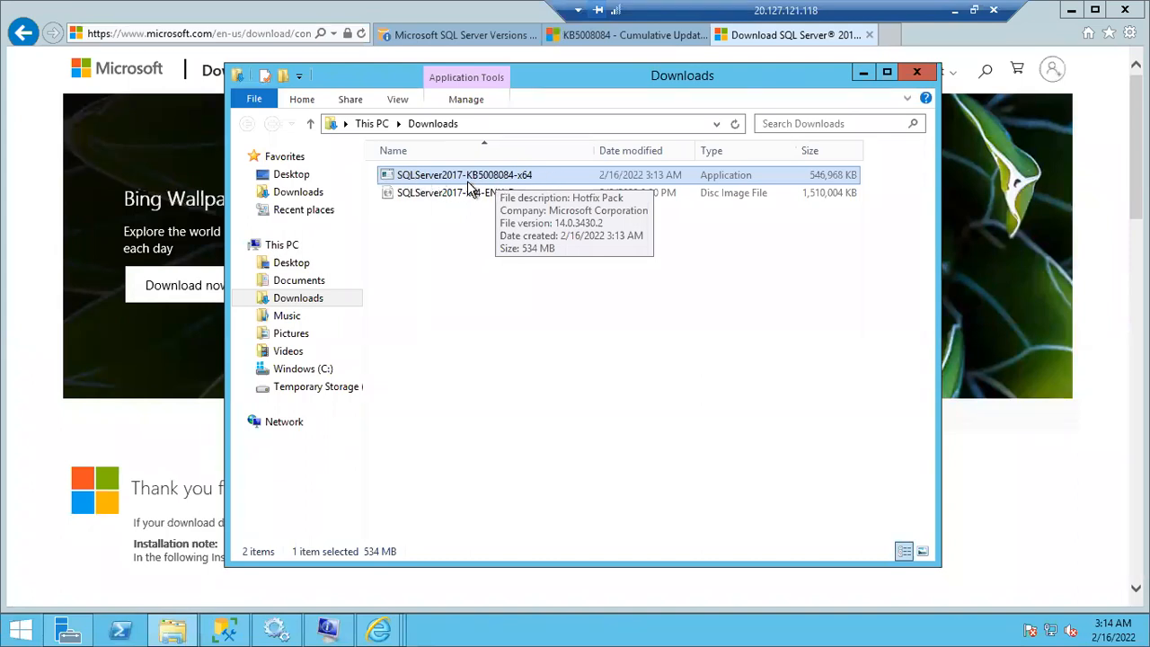
click(225, 629)
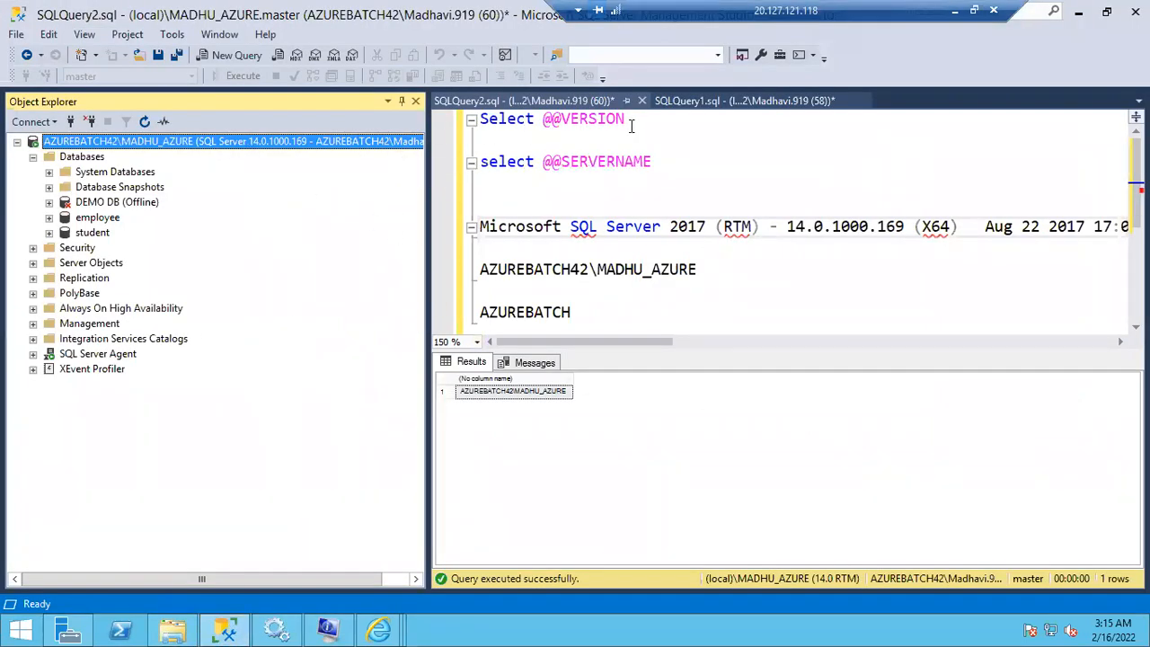
drag(607, 125, 429, 112)
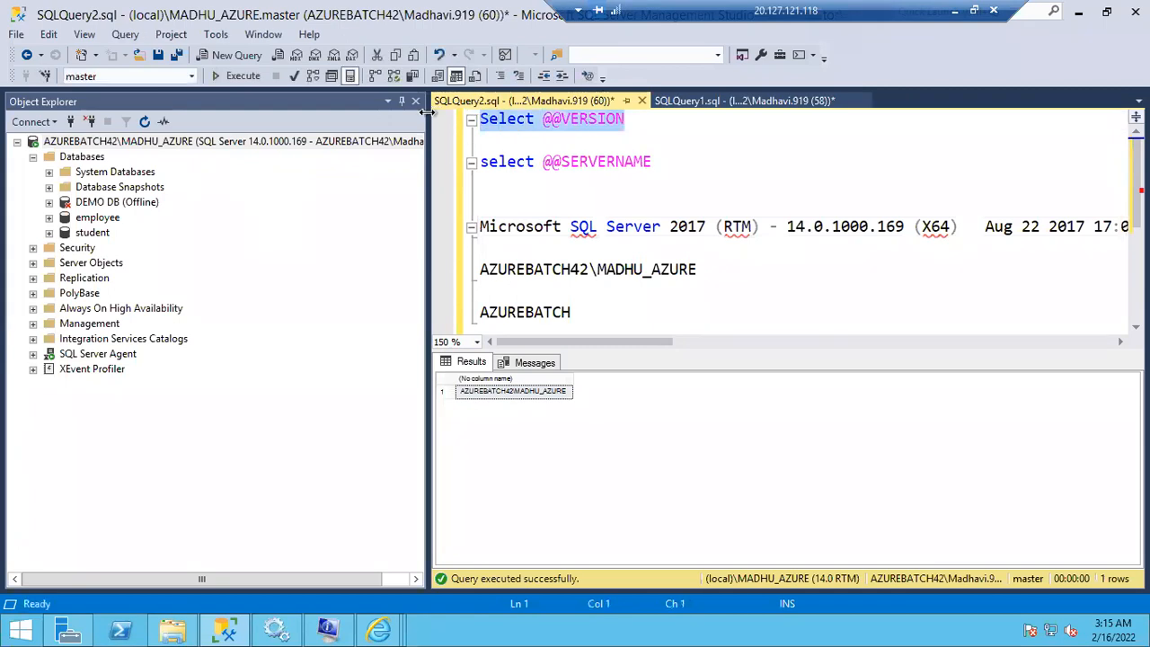
key(F5)
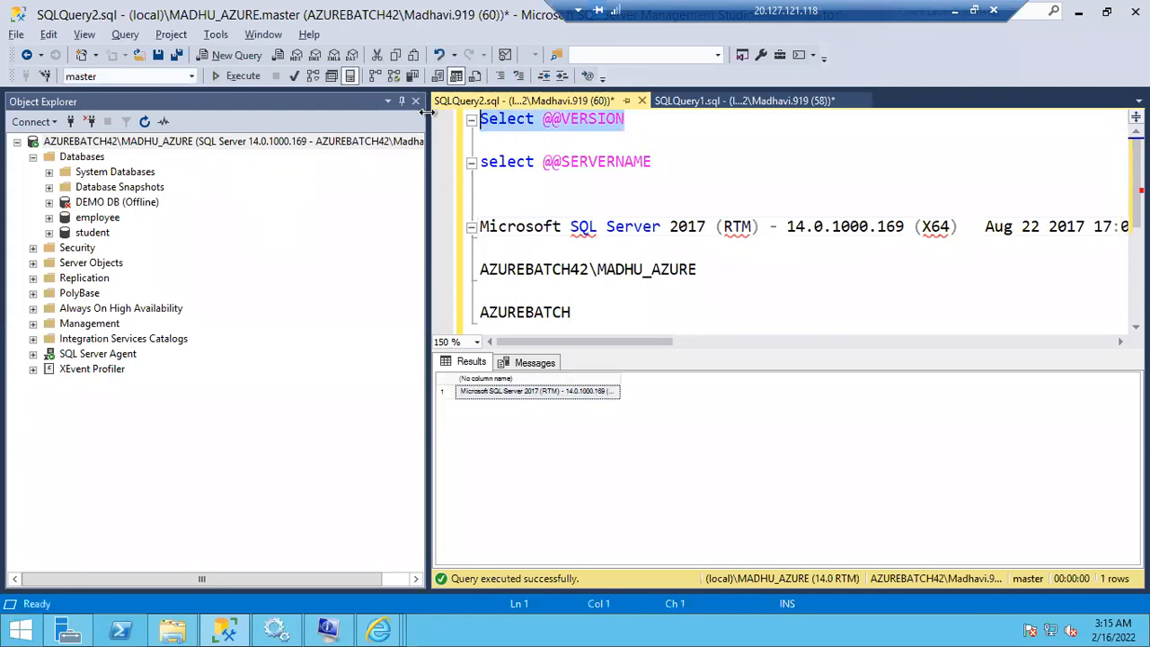
double_click(619, 381)
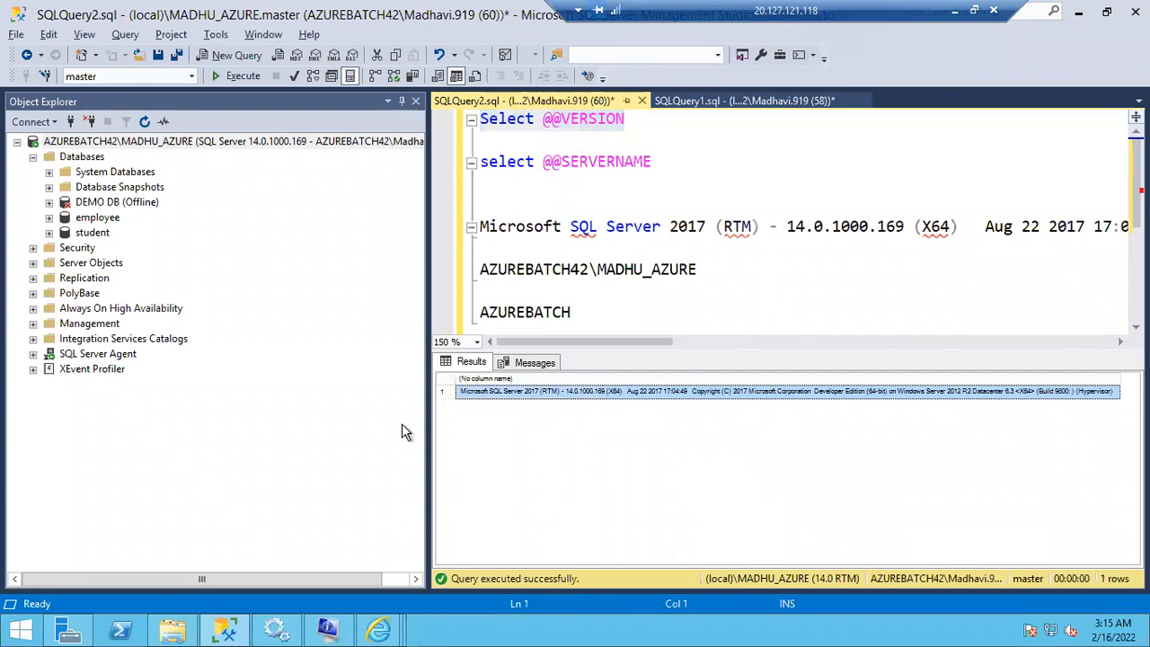
Switch to Internet Explorer and look up the CU28 build number in the SQL Server 2017 builds list.
click(173, 629)
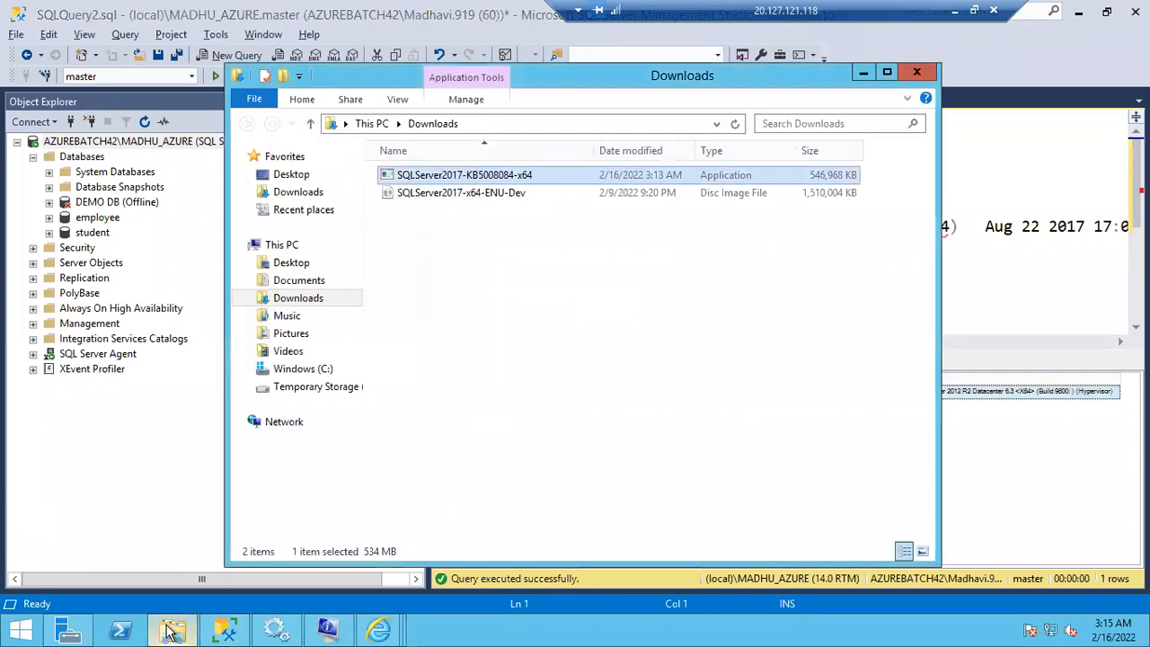
click(379, 629)
click(196, 559)
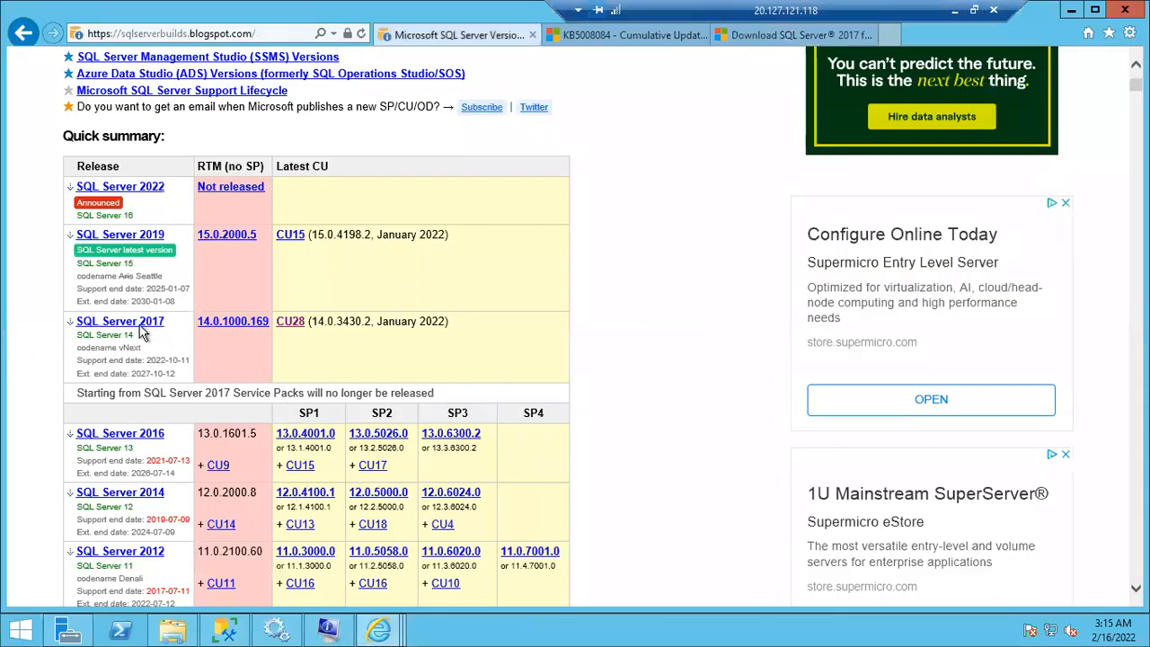
click(136, 323)
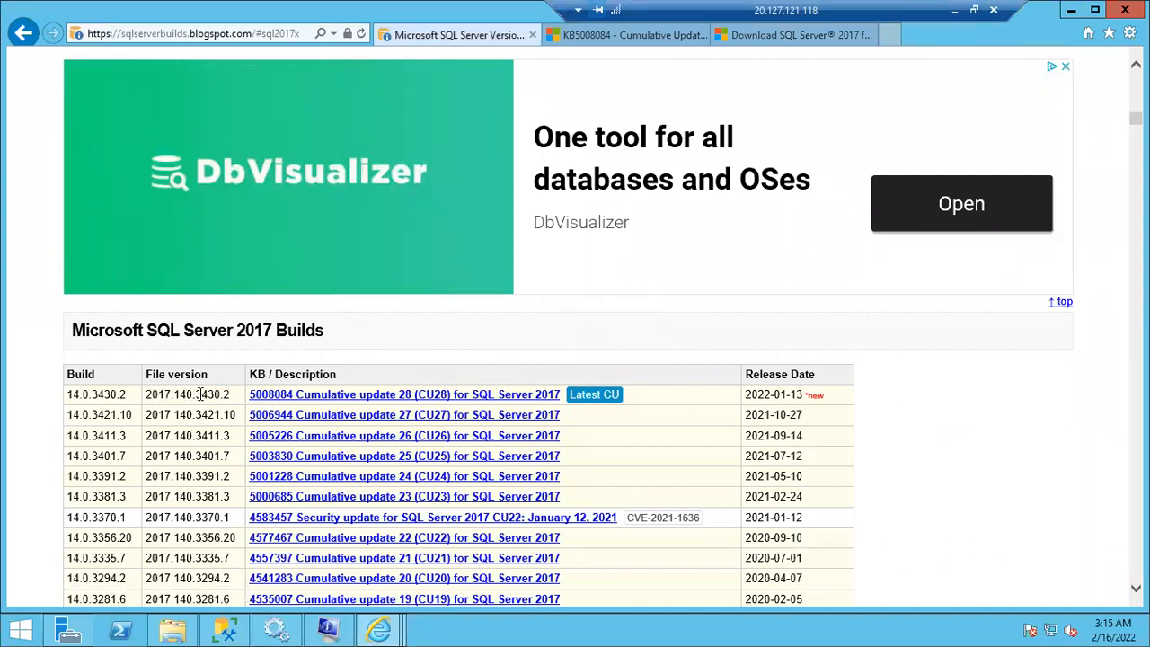
drag(195, 396, 230, 394)
drag(67, 393, 126, 401)
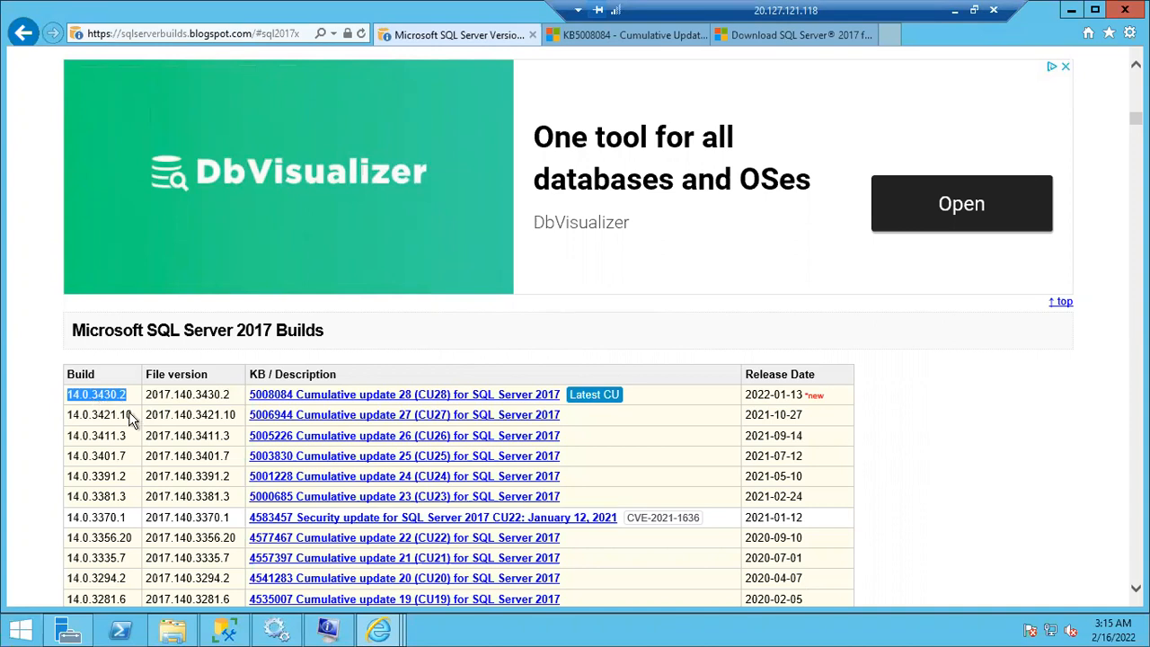
Compare the instance's version in SQL Server Management Studio with the CU28 entry in the online builds list.
click(225, 632)
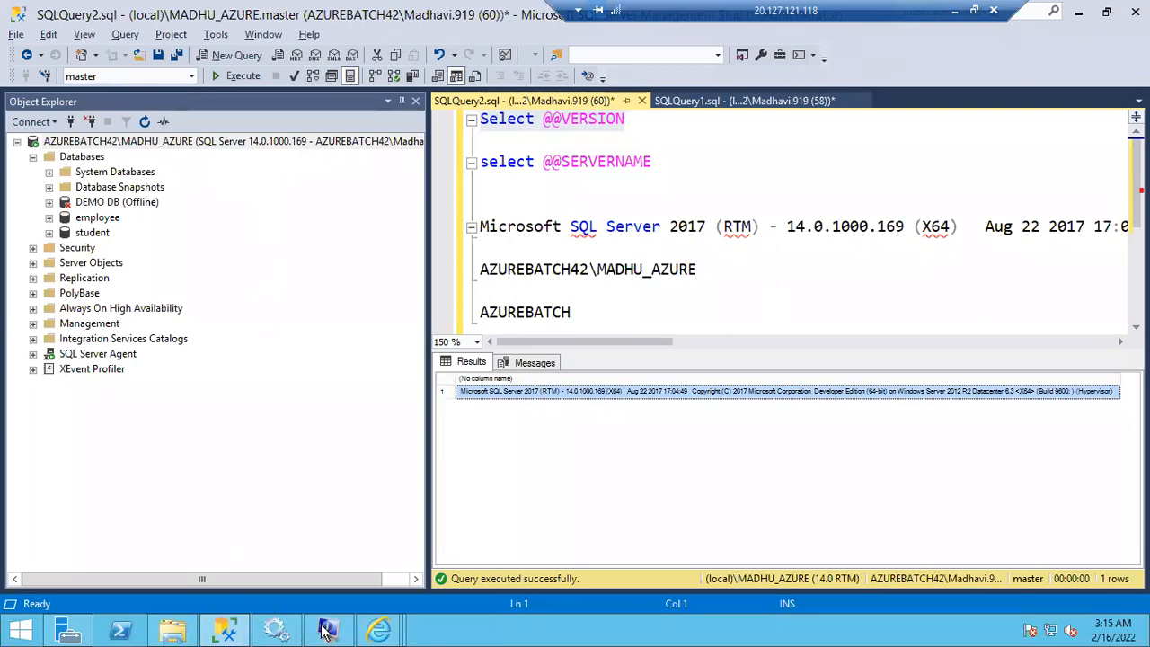
mouse_move(379, 632)
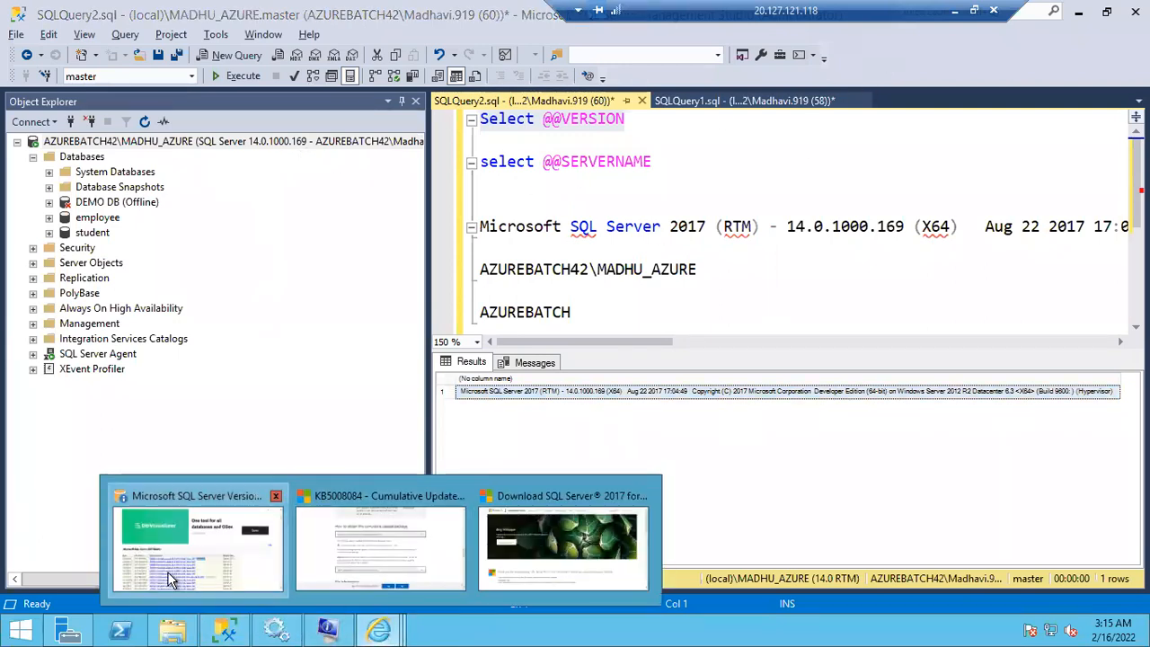
click(171, 580)
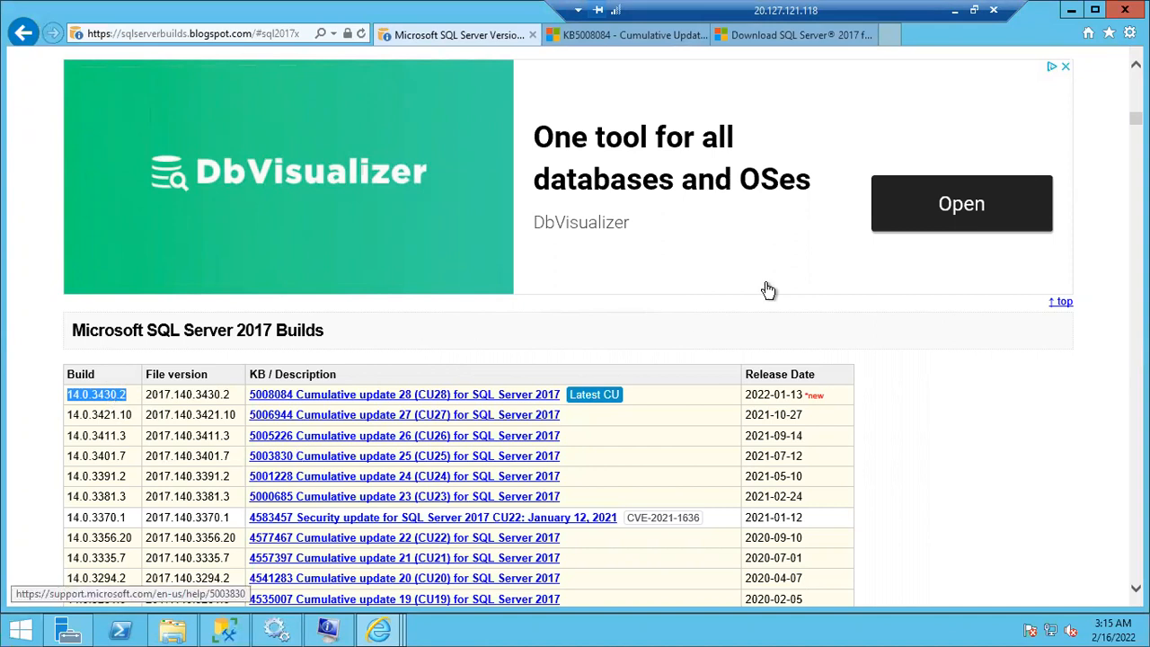
click(1072, 12)
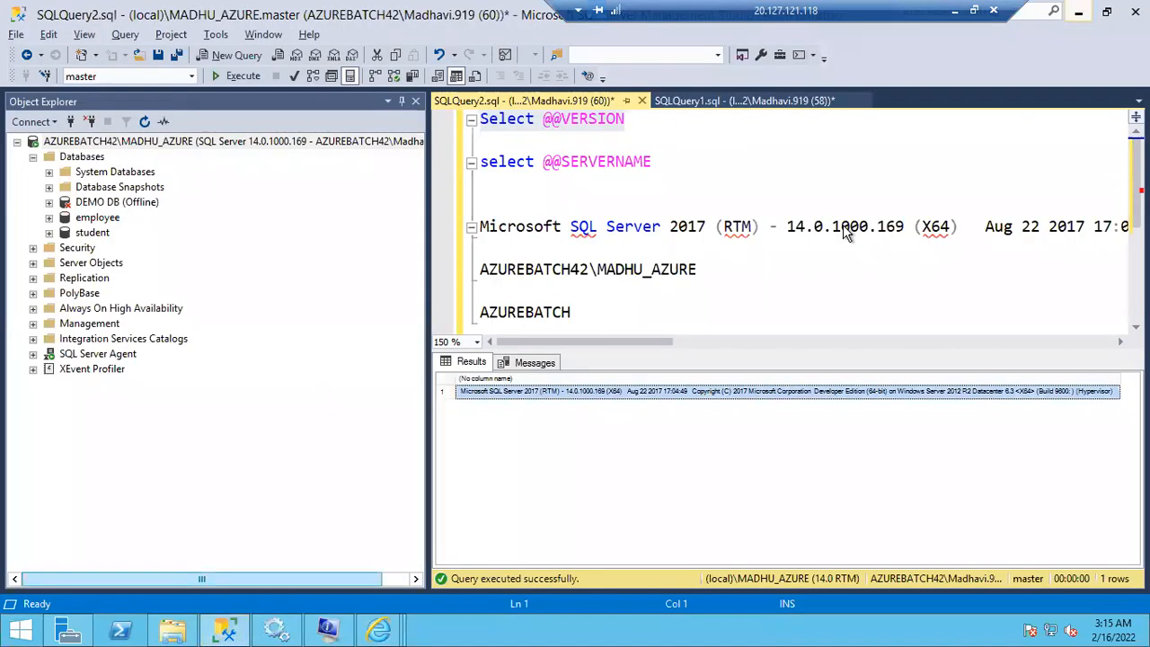
click(272, 143)
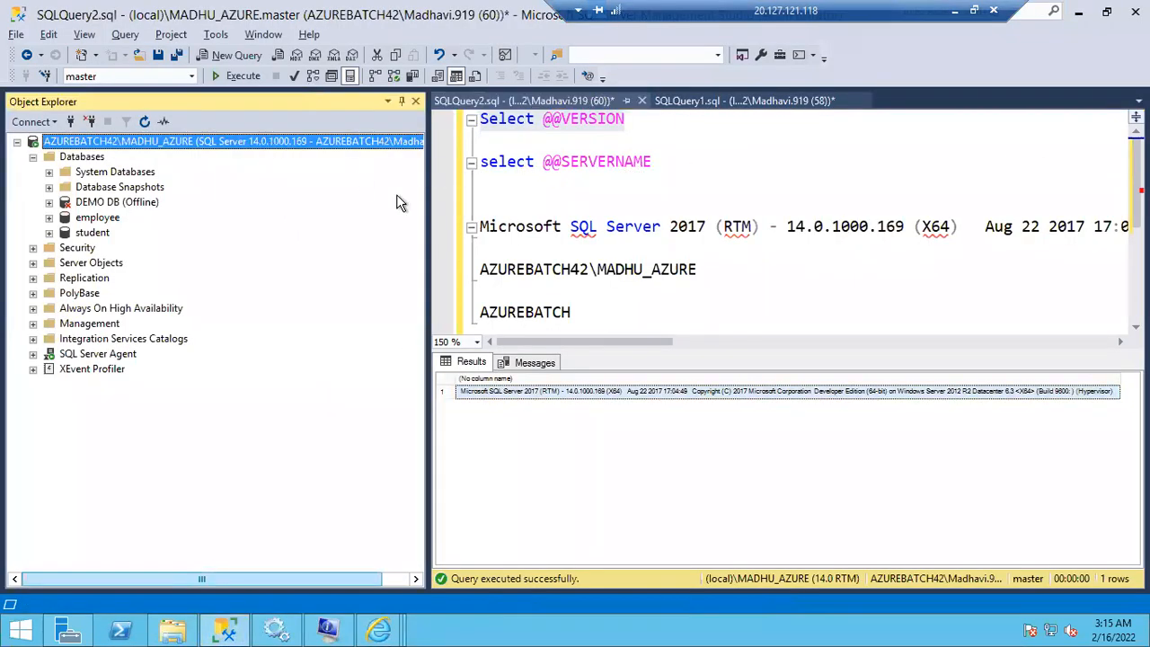
Launch the SQLServer2017-KB5008084-x64 update package from the Downloads folder.
click(184, 631)
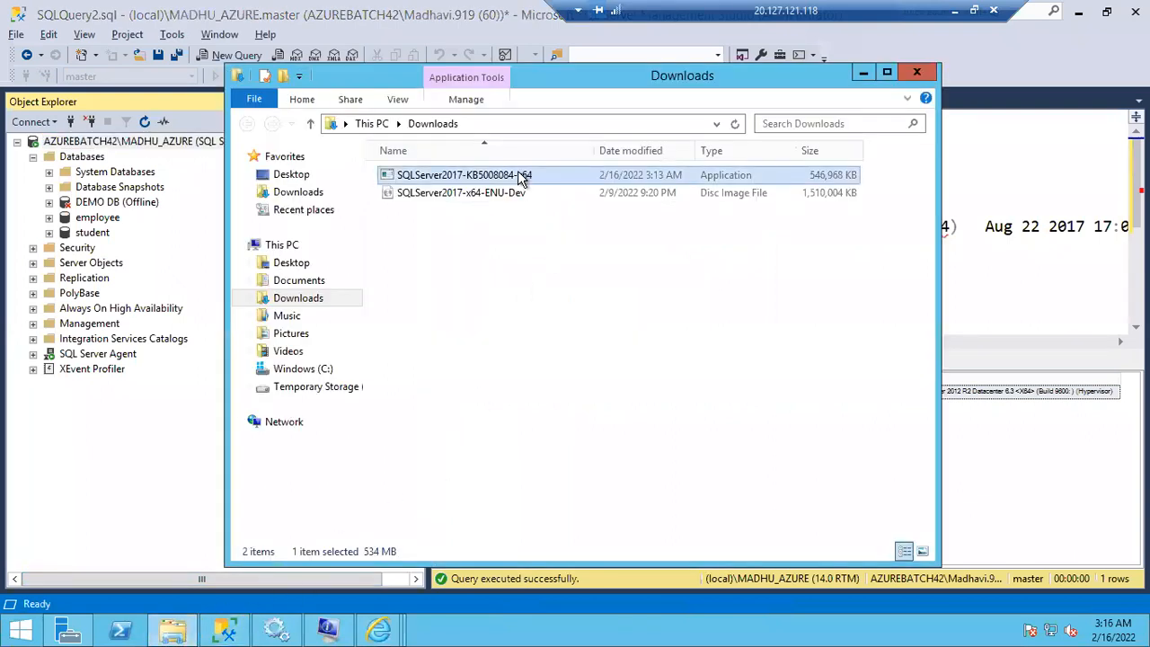
right_click(523, 177)
click(536, 302)
click(505, 183)
right_click(503, 180)
click(462, 189)
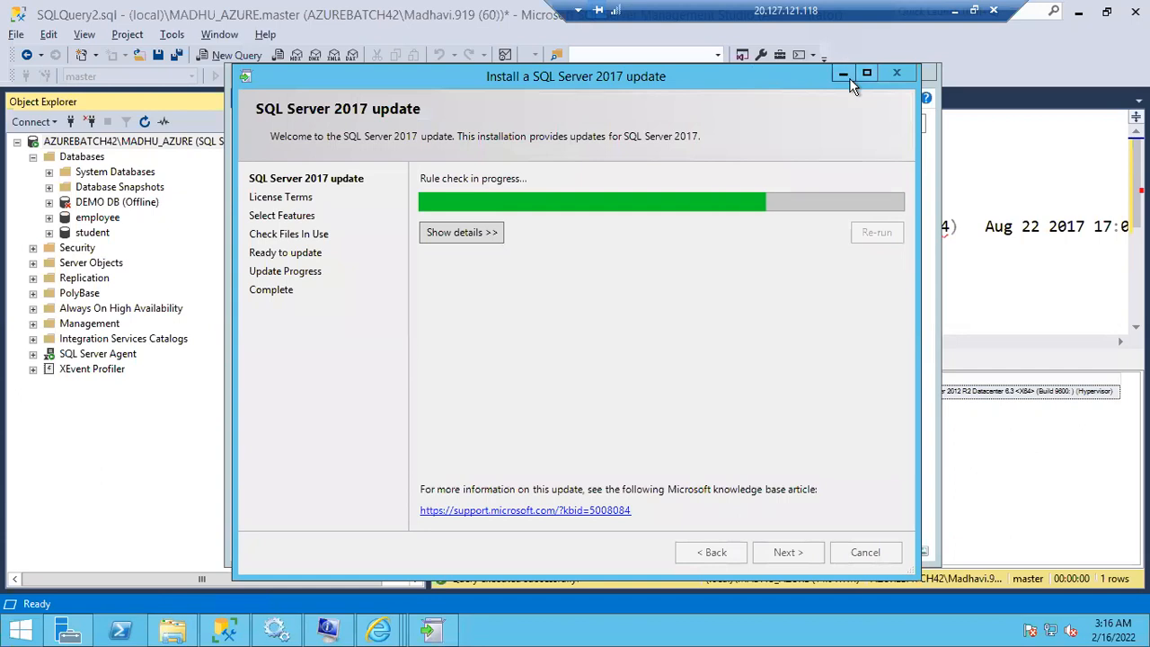
Minimize the update wizard, examine the update package and the SQL Server disc image in Downloads, and return to the wizard.
click(844, 76)
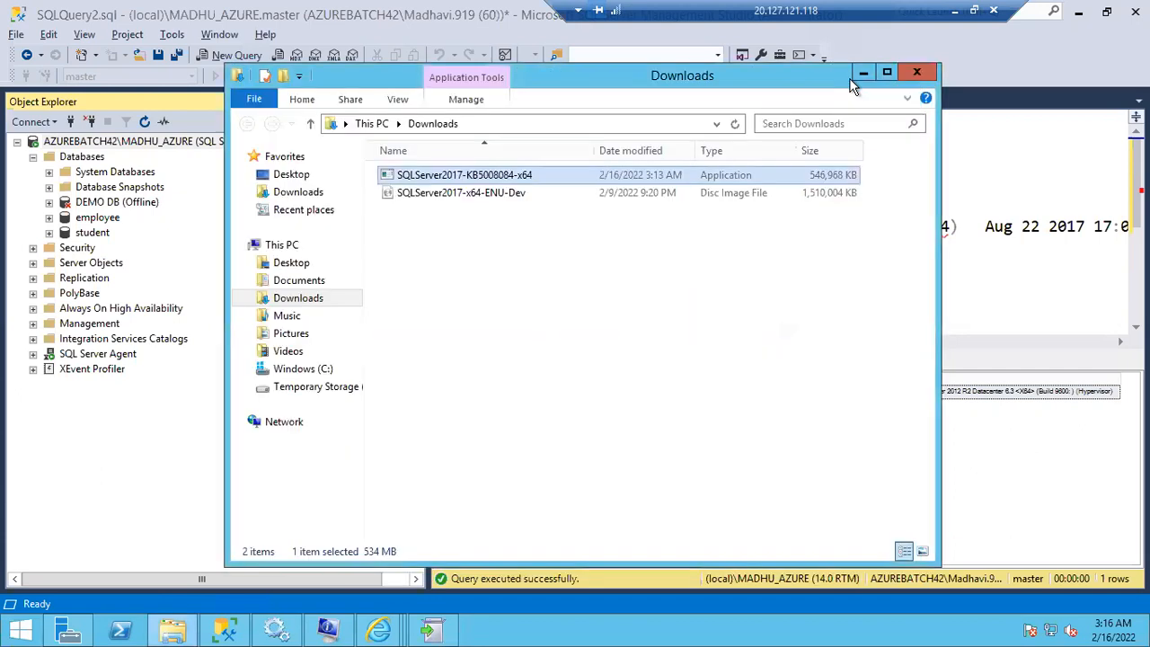
click(505, 192)
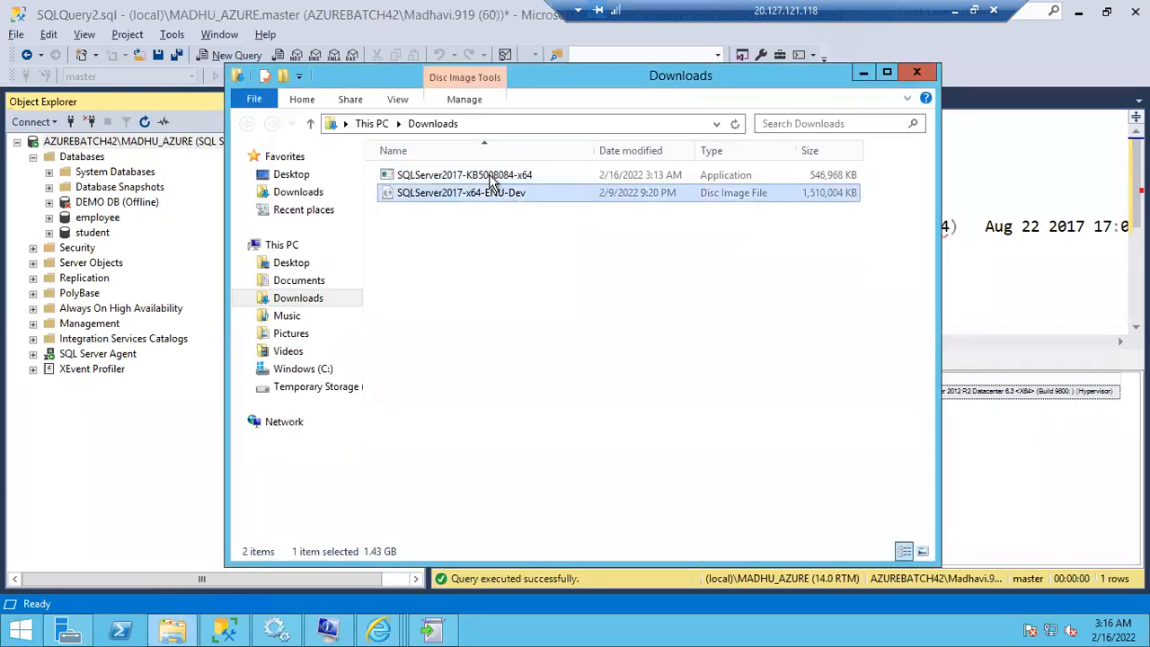
click(491, 177)
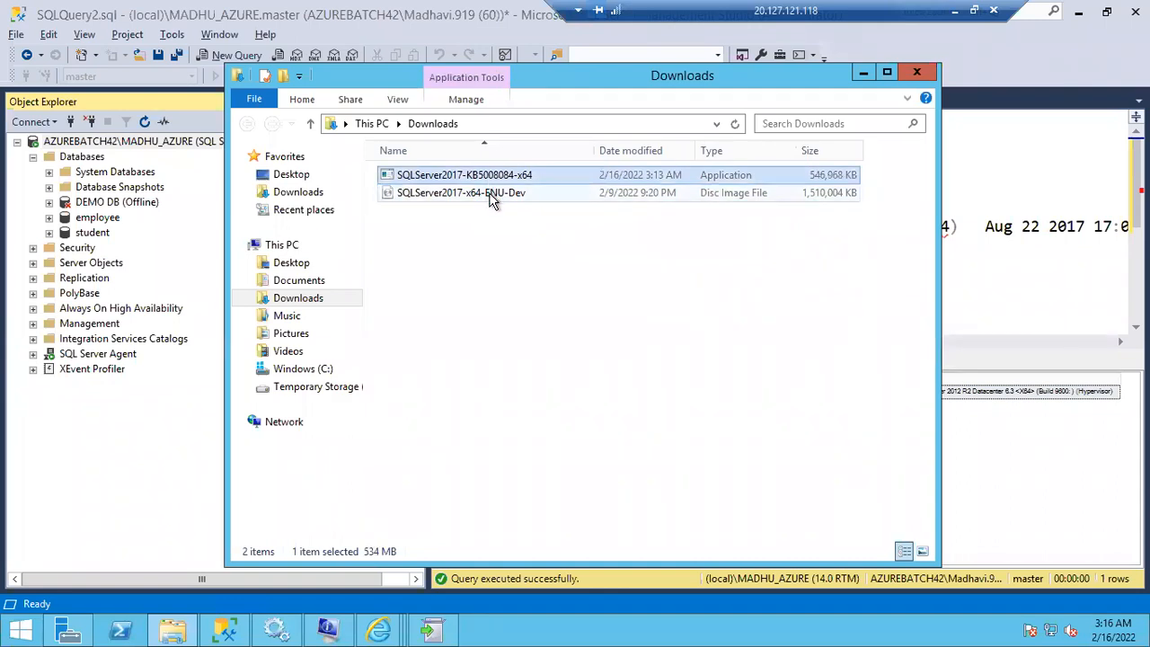
click(498, 192)
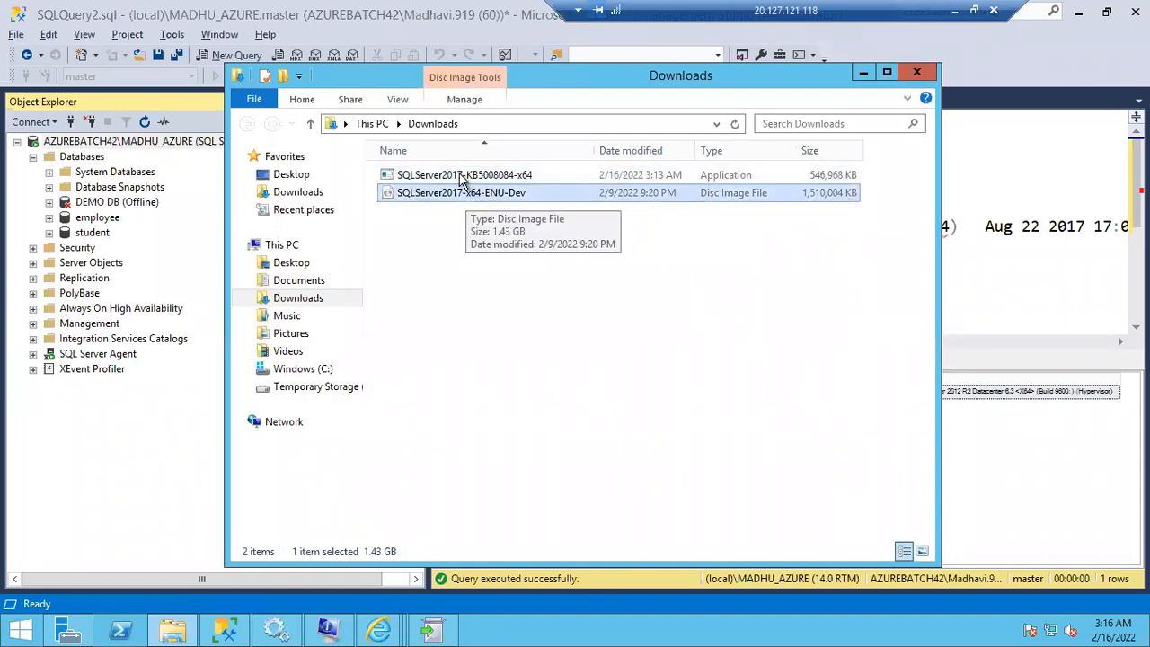
click(493, 127)
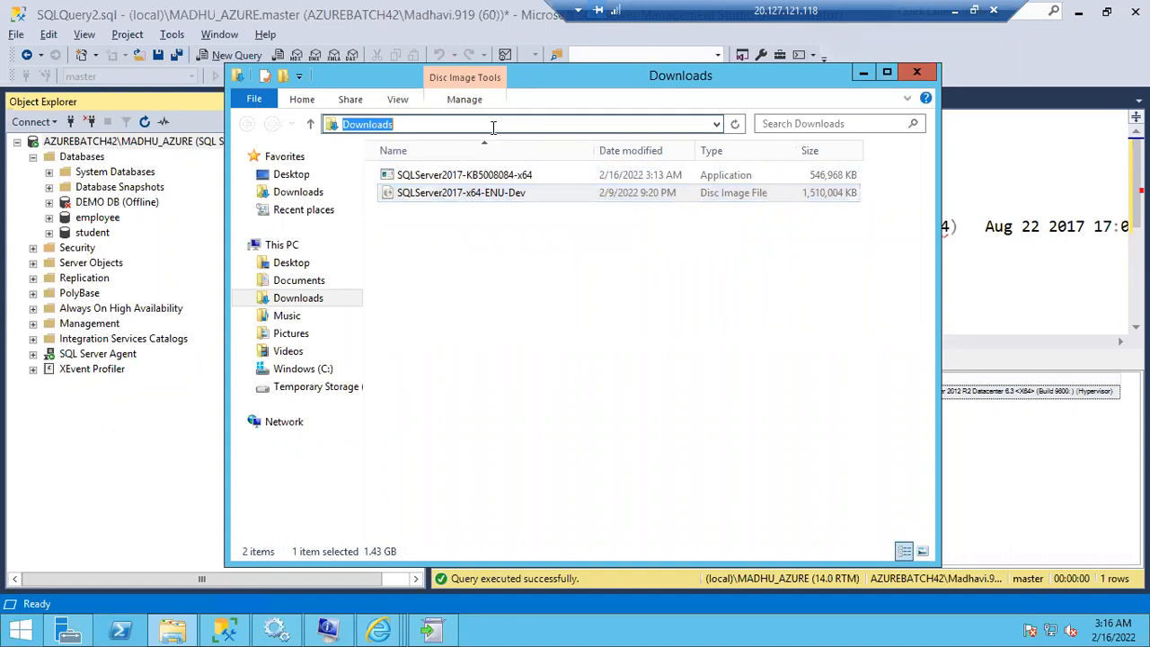
click(498, 176)
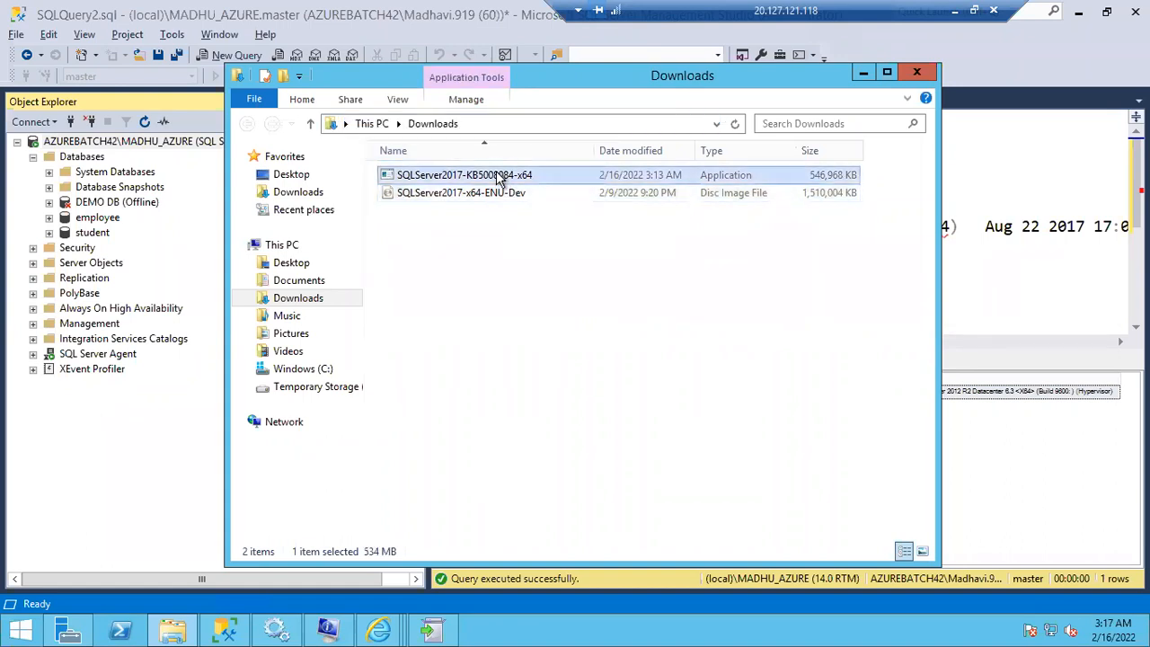
click(863, 71)
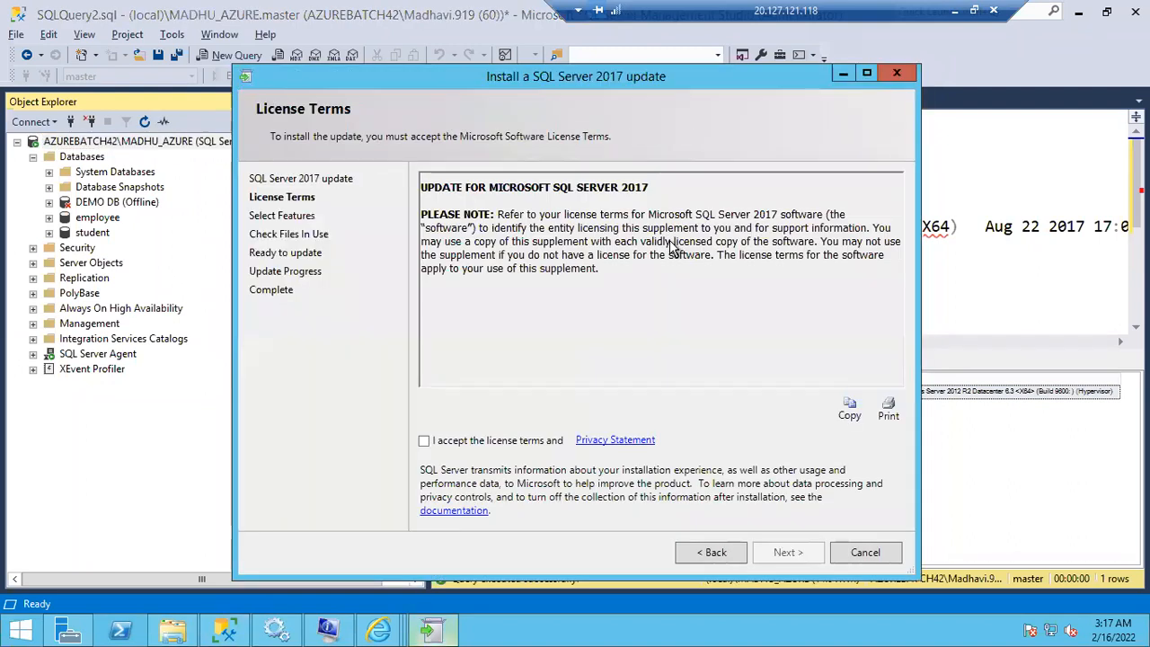
Cancel the running SQL Server 2017 update wizard and relaunch the SQLServer2017-KB5008084-x64 package.
click(868, 551)
click(710, 354)
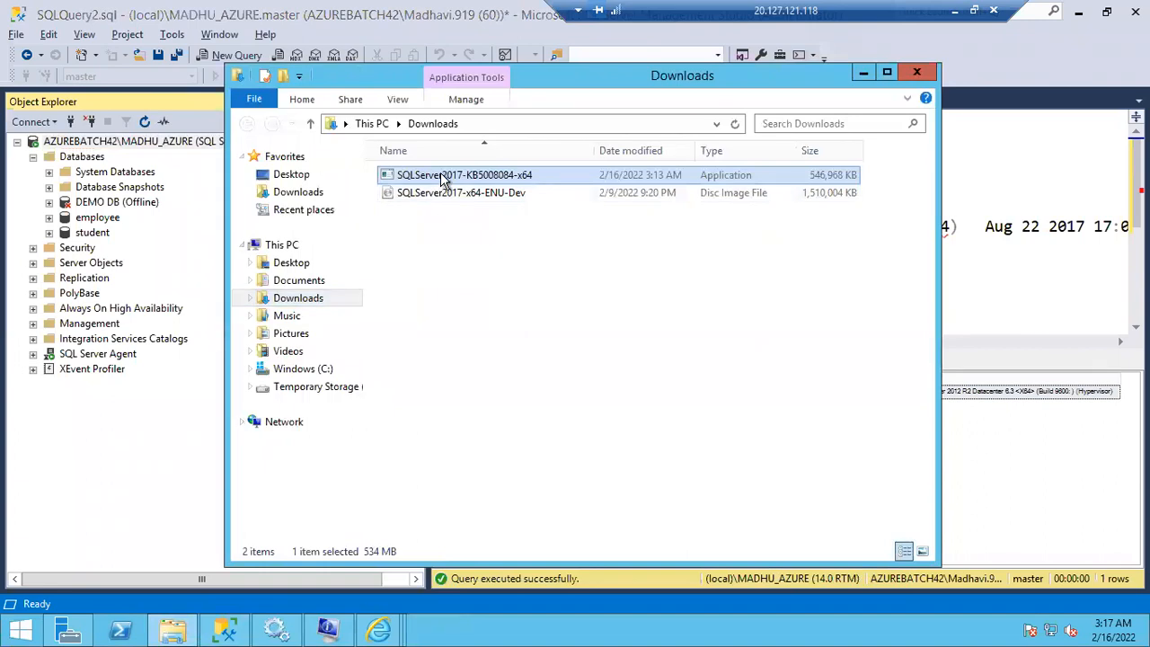
right_click(441, 178)
click(392, 205)
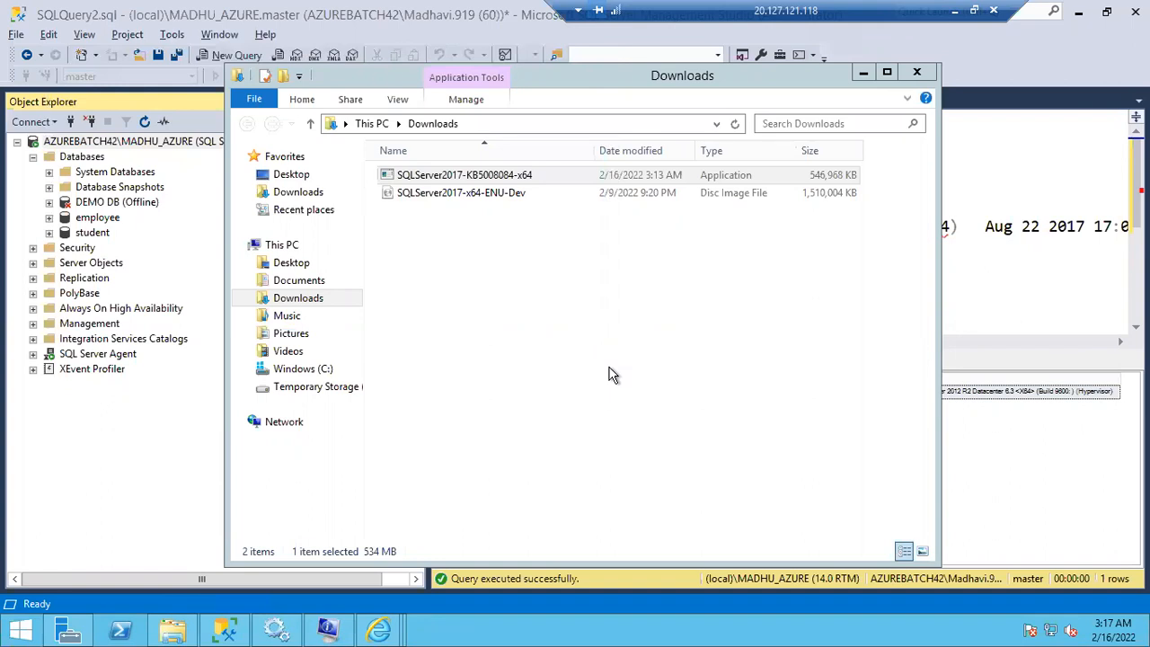
click(869, 74)
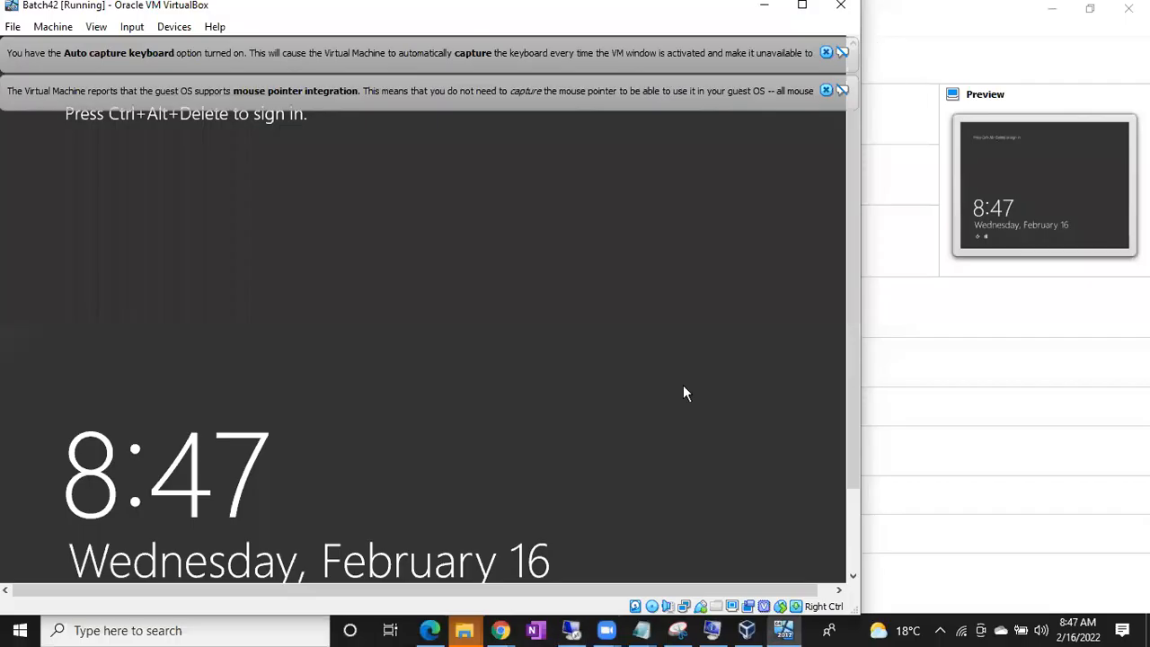
Dismiss the notifications in the Batch42 virtual machine and sign in as Administrator by entering the account password.
click(826, 92)
click(825, 53)
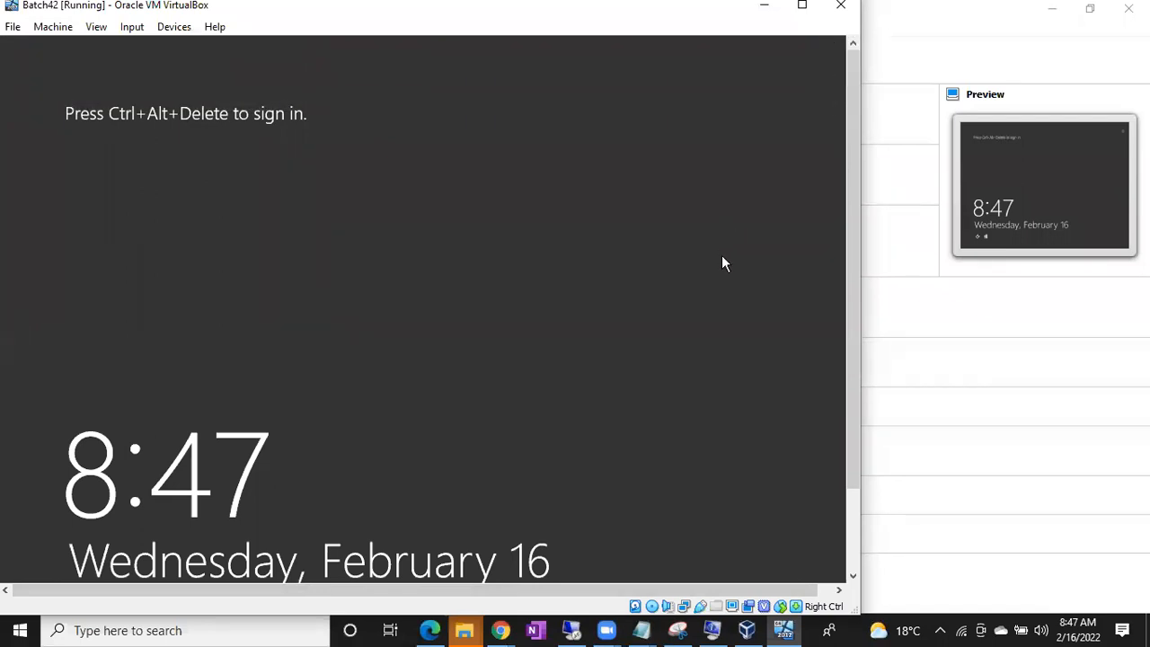
key(ctrl+alt+Delete)
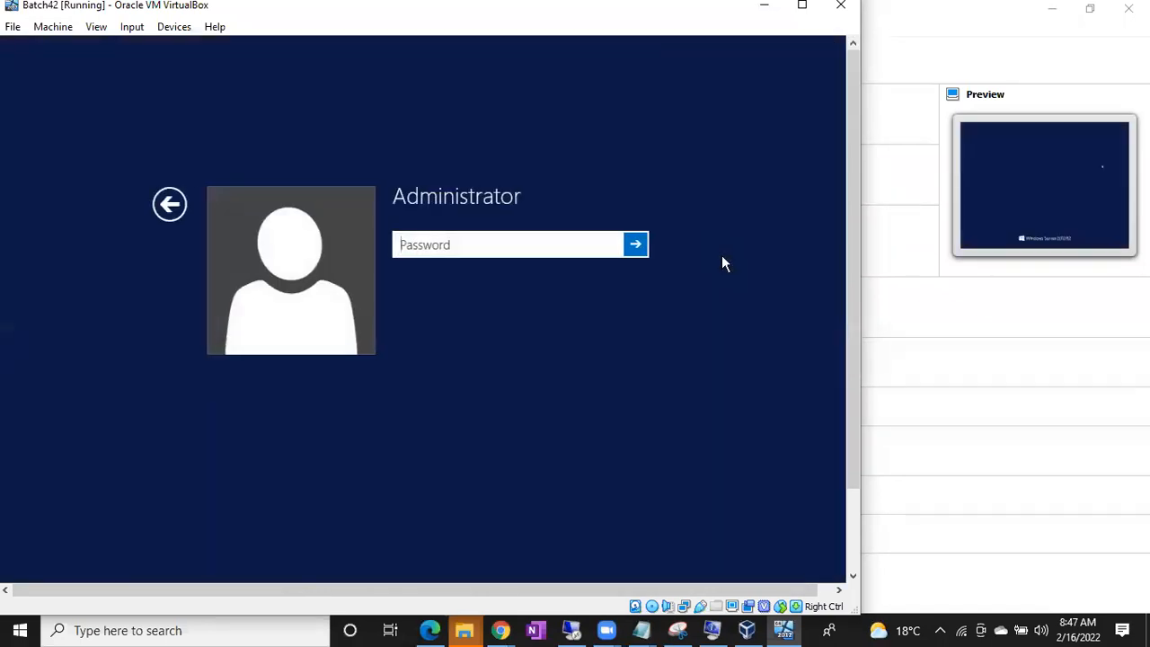
text(****)
key(BackSpace)
key(BackSpace)
key(BackSpace)
key(BackSpace)
text(**************)
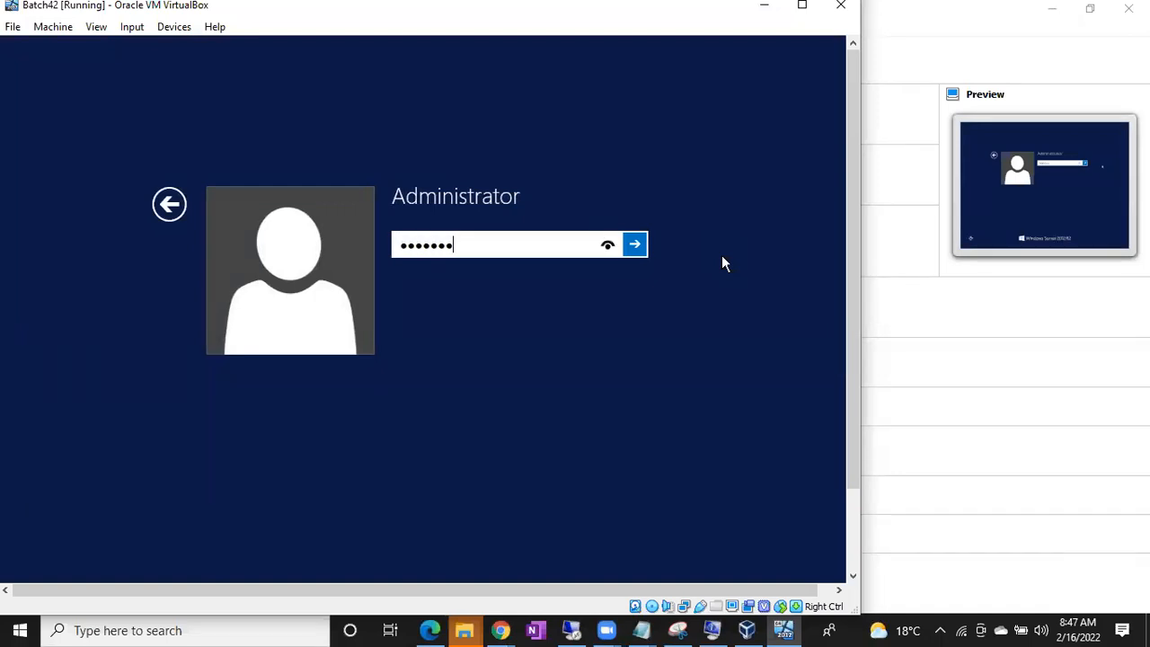
key(Return)
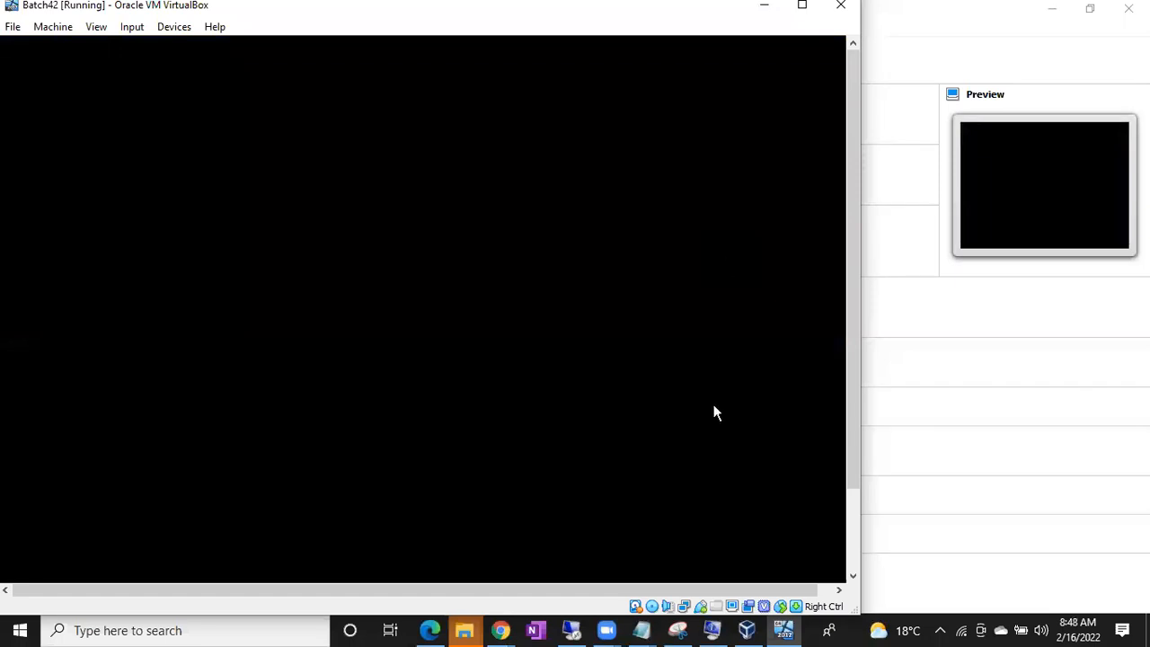
Switch to Chrome on the local machine and start downloading the SQL Server 2017 cumulative update from the Microsoft Download Center.
mouse_move(500, 629)
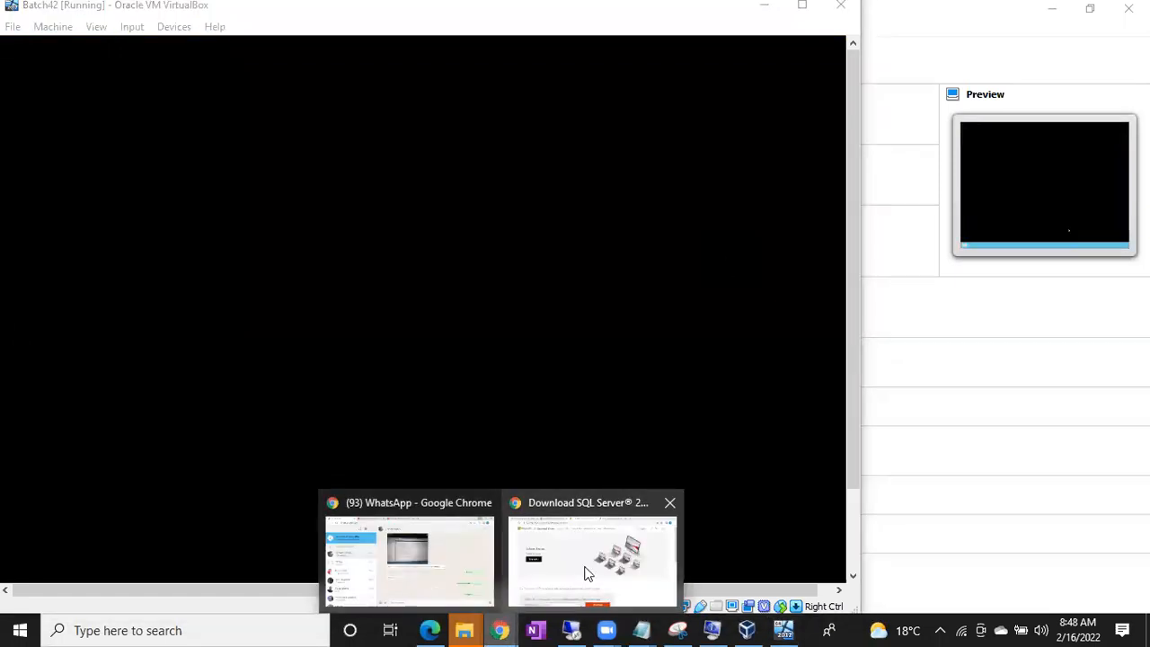
click(557, 534)
scroll(534, 476, down, 4)
click(604, 294)
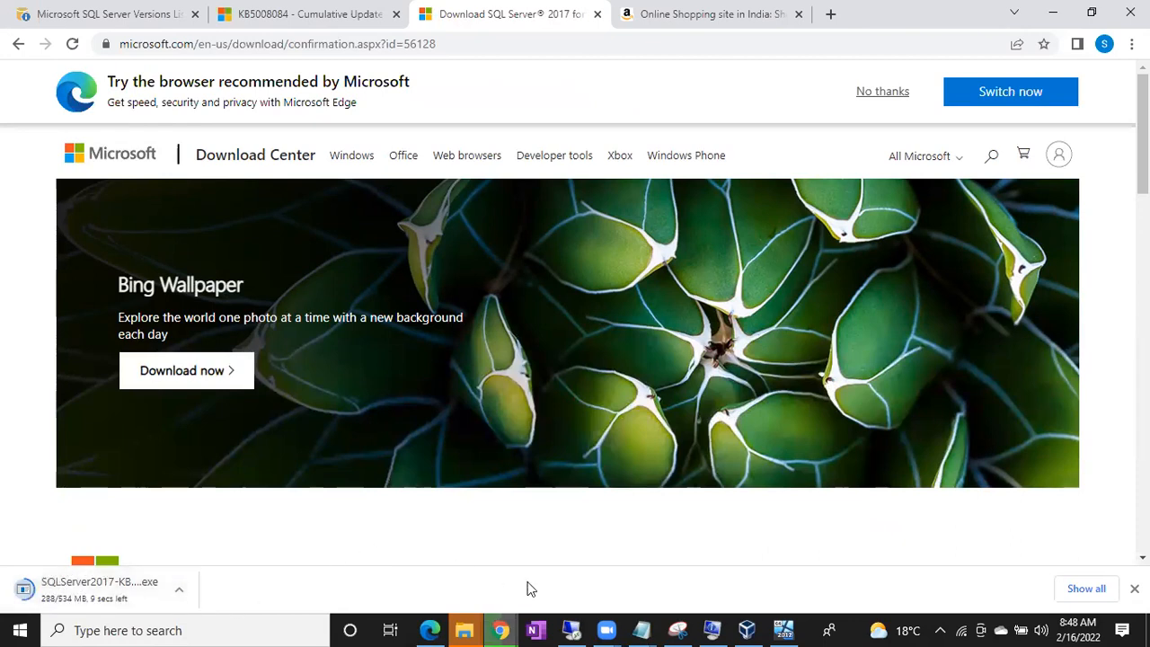
Return to the update wizard in the remote session, accept the license terms, and continue to the feature selection.
click(571, 629)
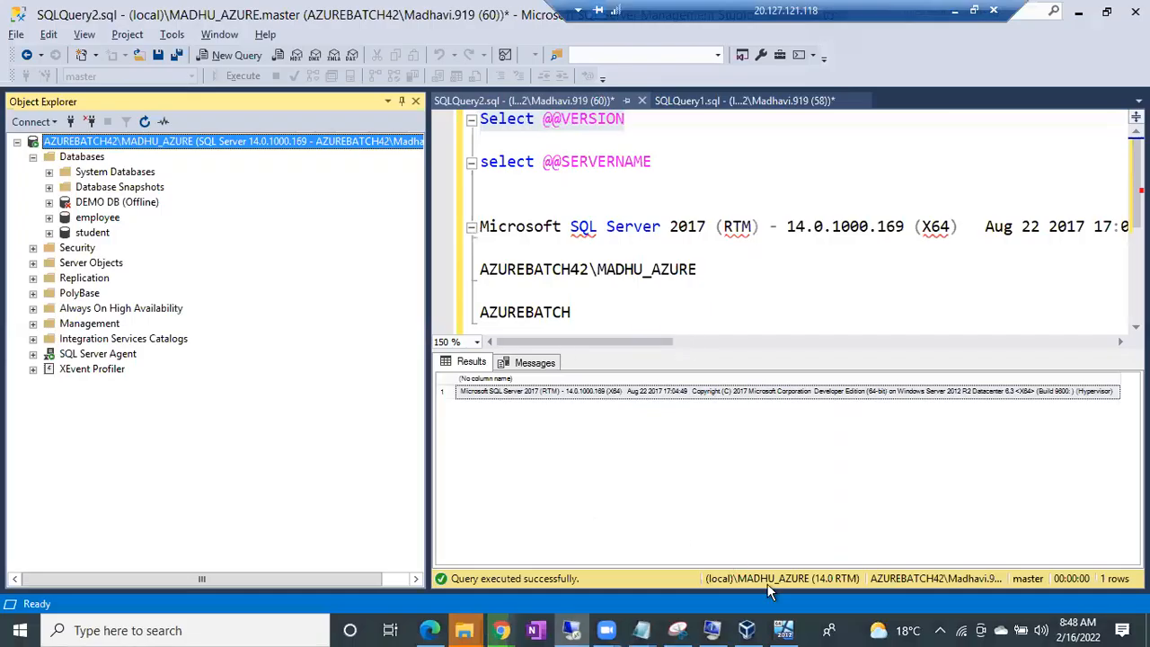
click(794, 548)
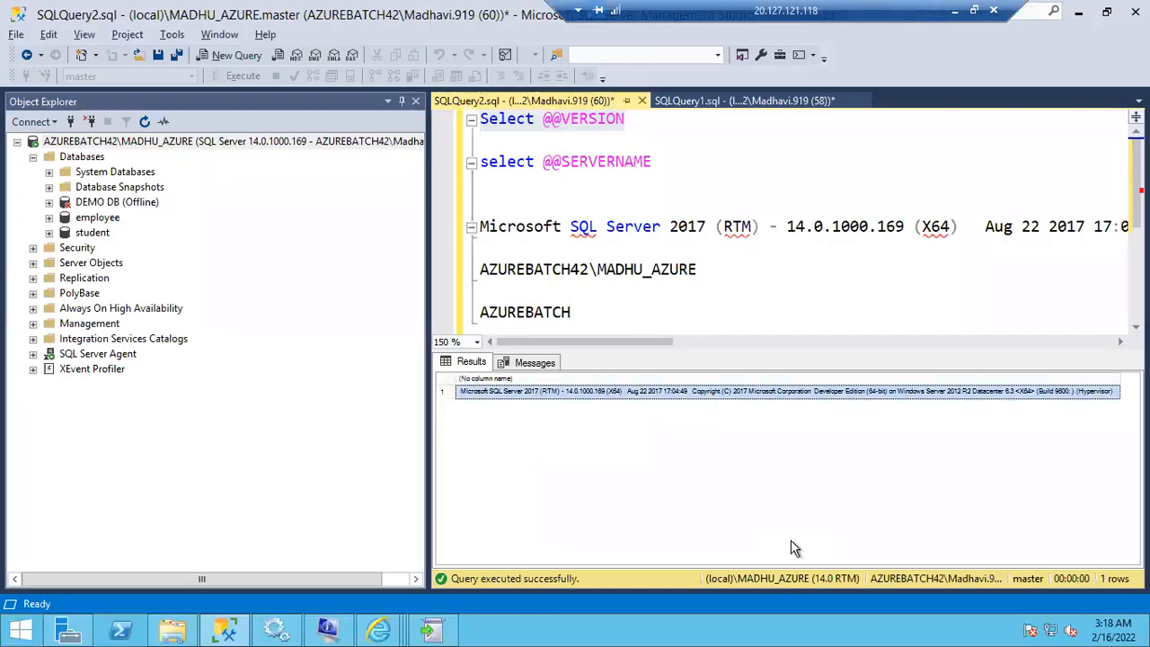
click(434, 629)
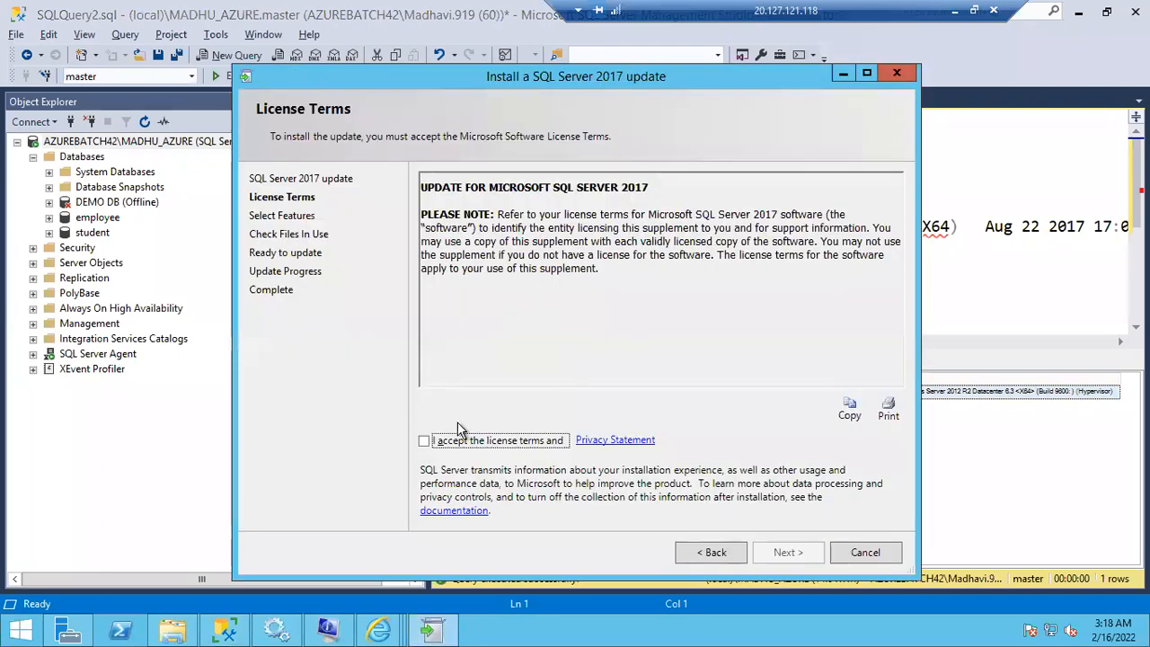
click(449, 449)
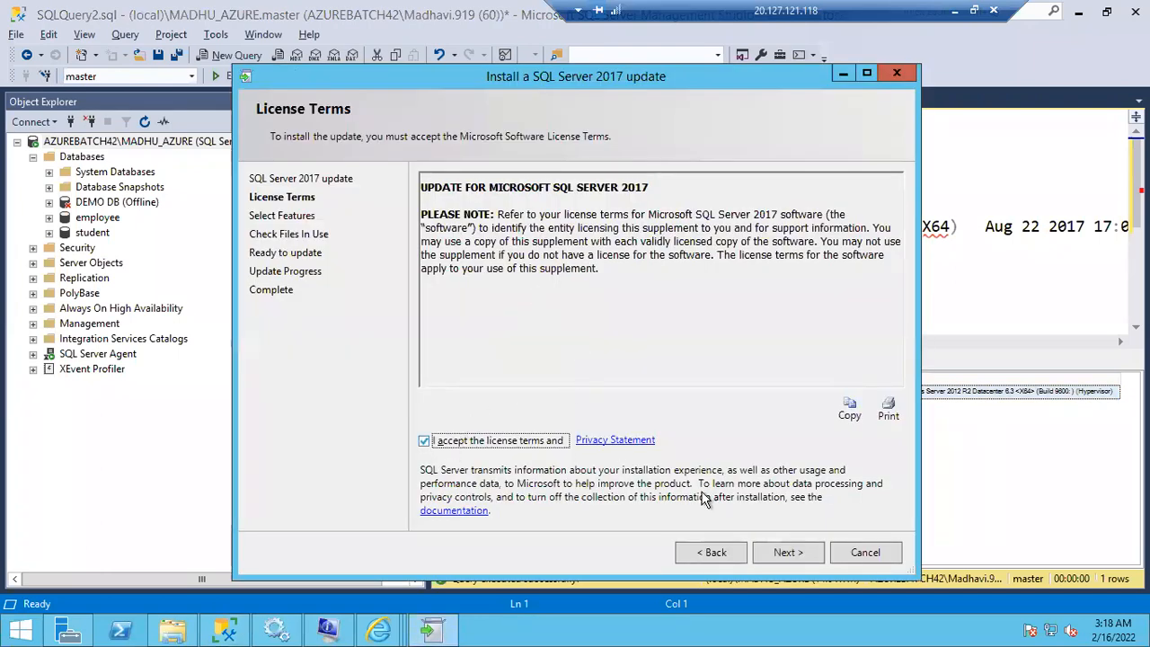
click(775, 547)
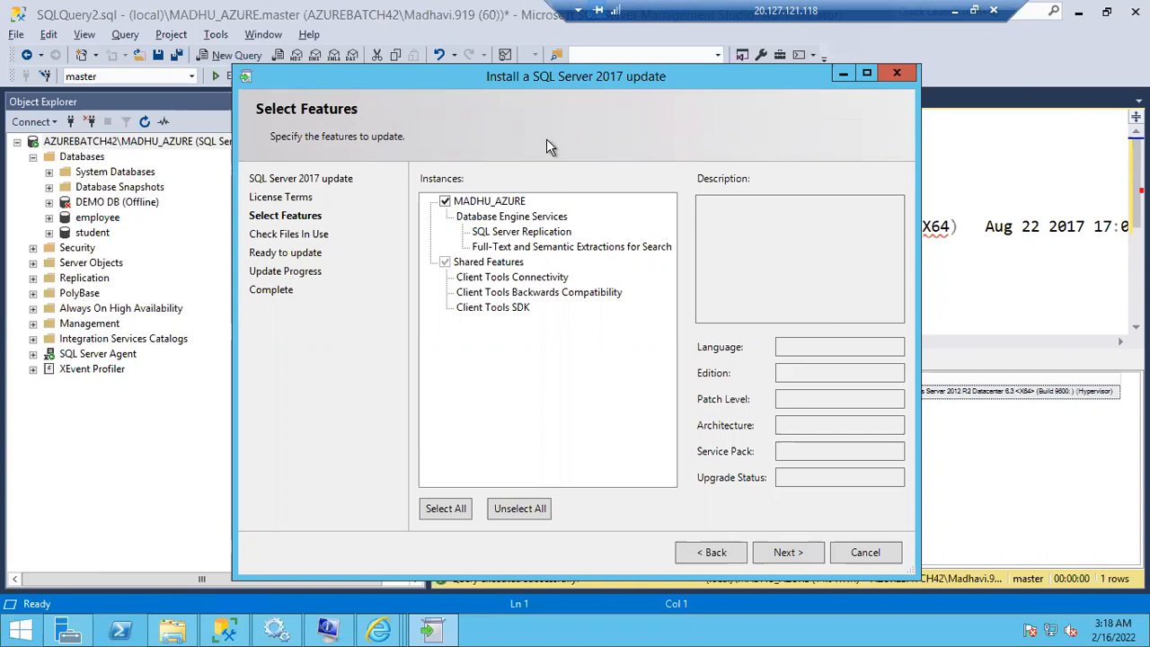
Move the update wizard clear of Object Explorer, and clear and reselect the MADHU_AZURE instance.
drag(575, 76, 746, 56)
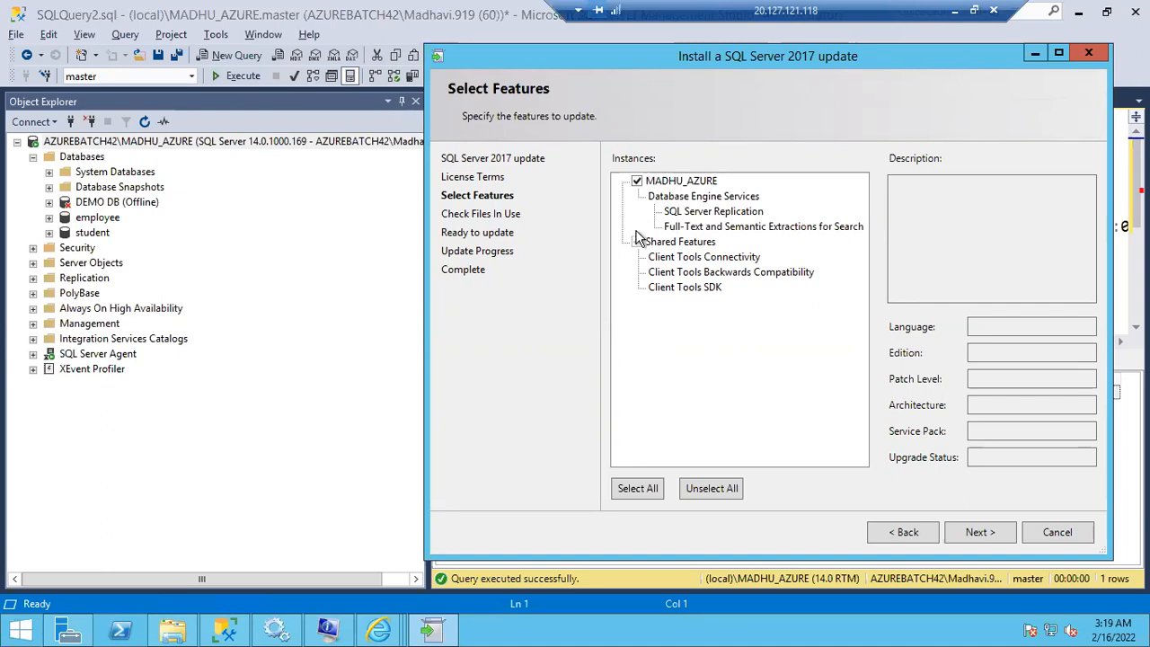
click(635, 183)
click(637, 182)
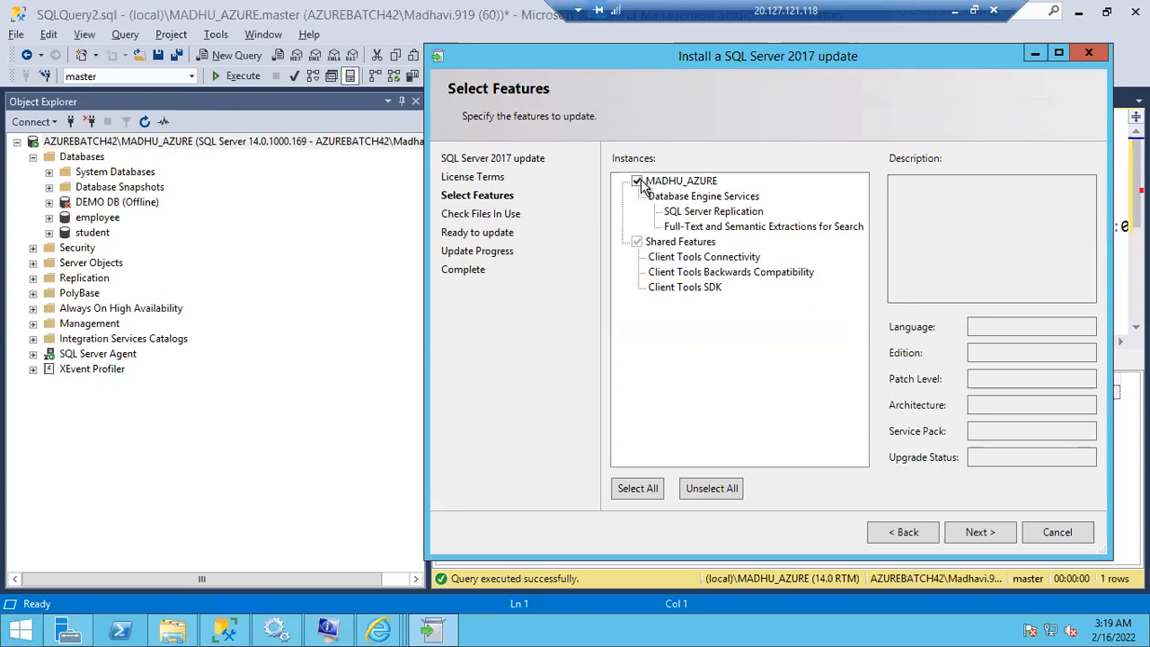
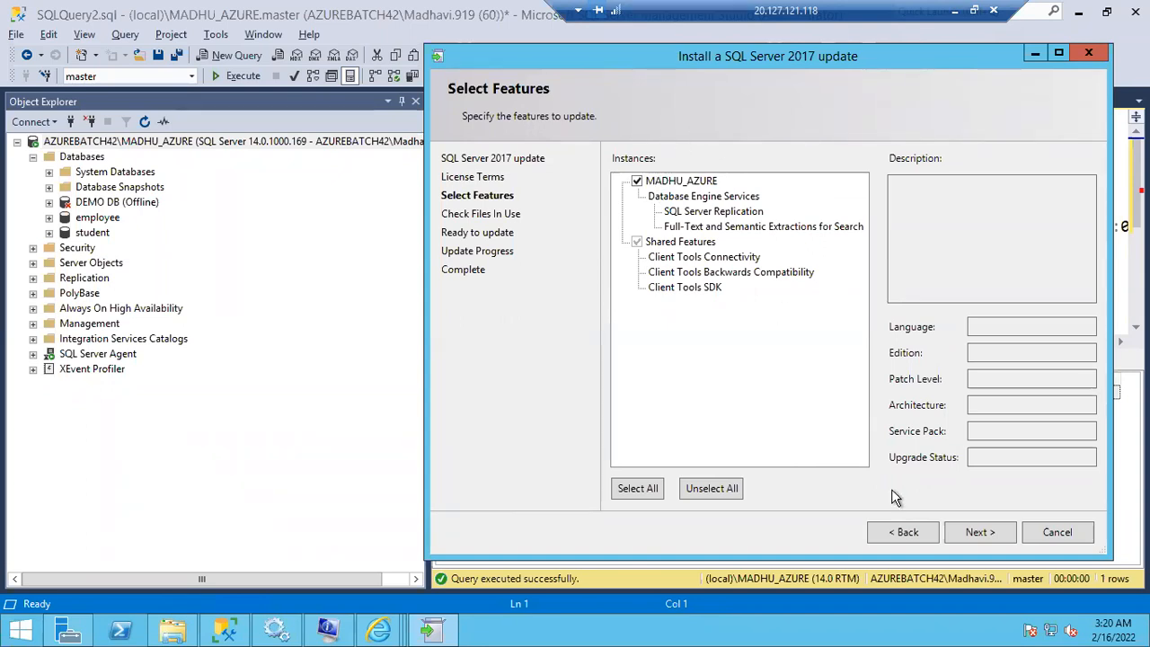
Continue past the files-in-use check, run the update on the MADHU_AZURE instance, and close the wizard once it completes.
click(978, 530)
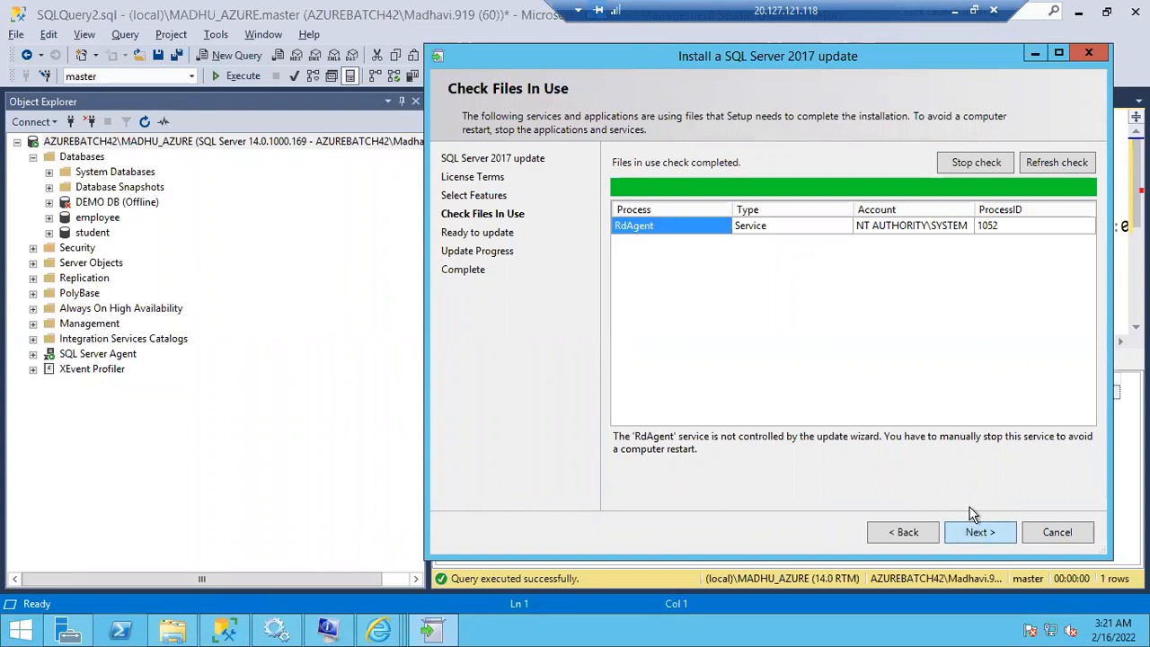
click(977, 532)
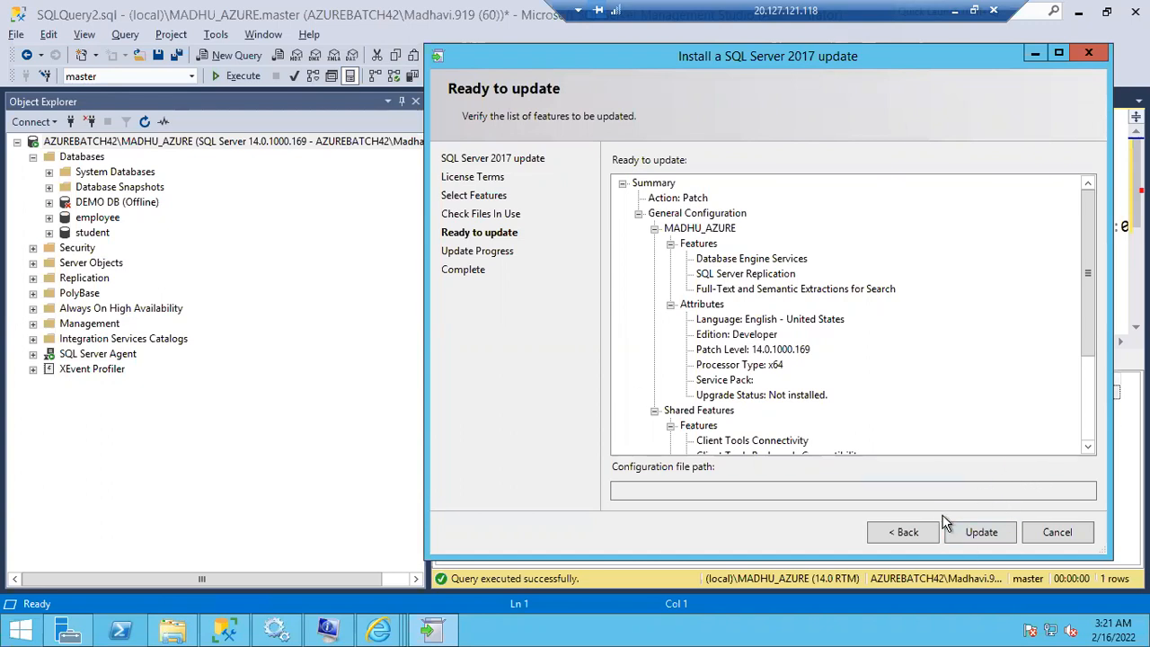
click(981, 534)
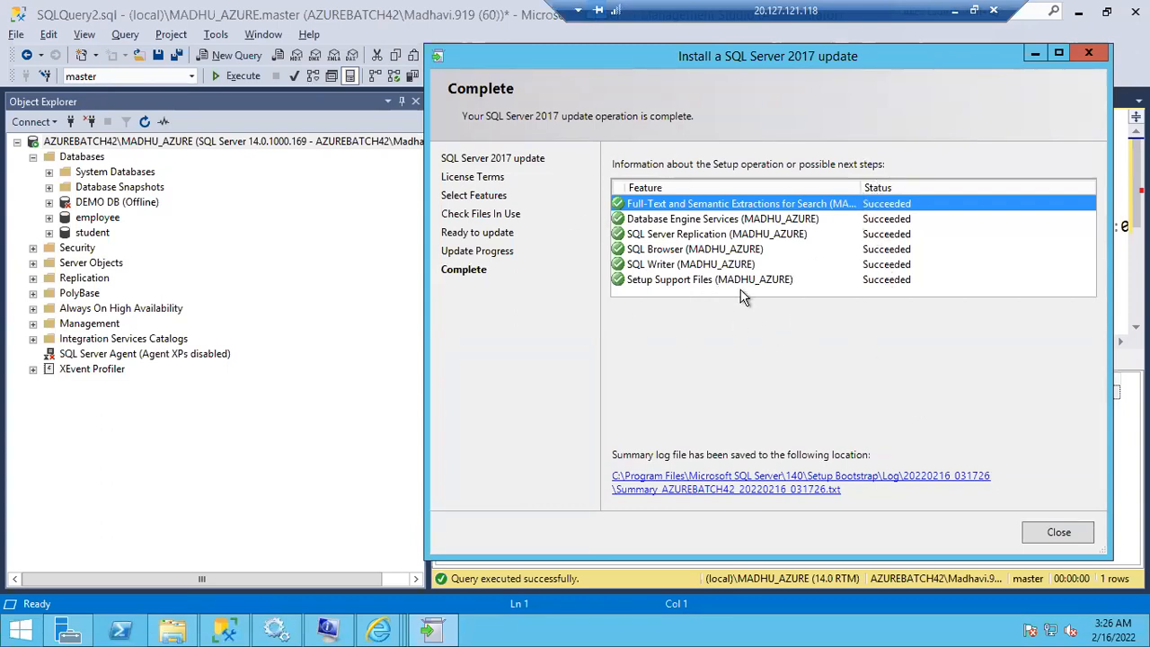
click(660, 220)
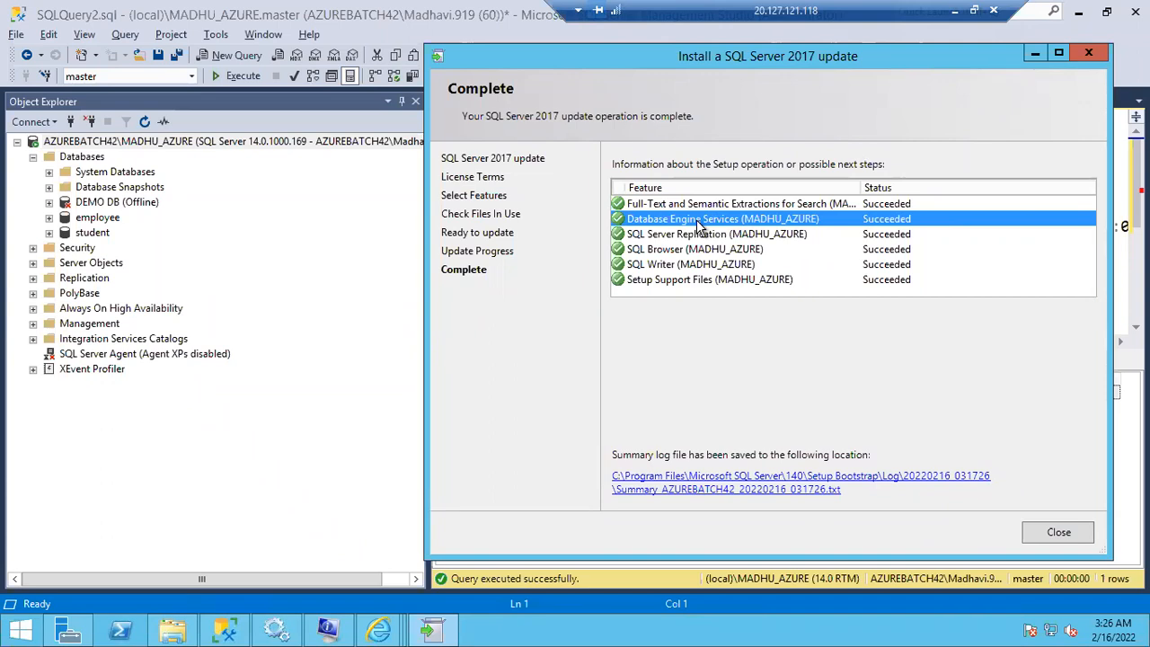
click(1053, 535)
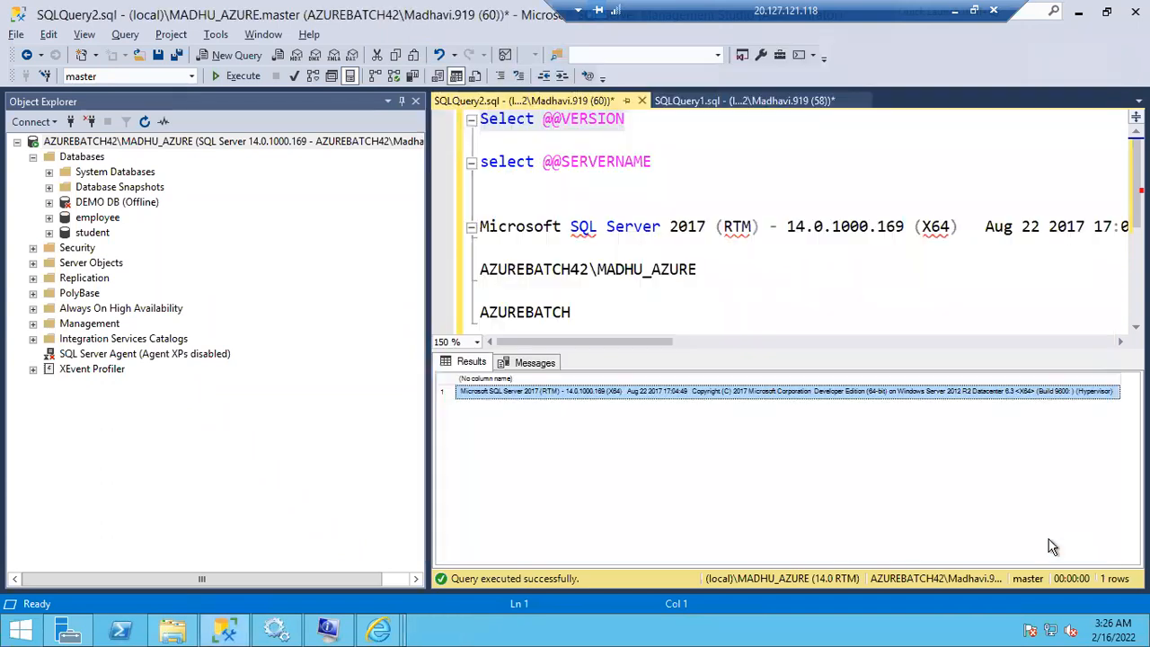
click(257, 145)
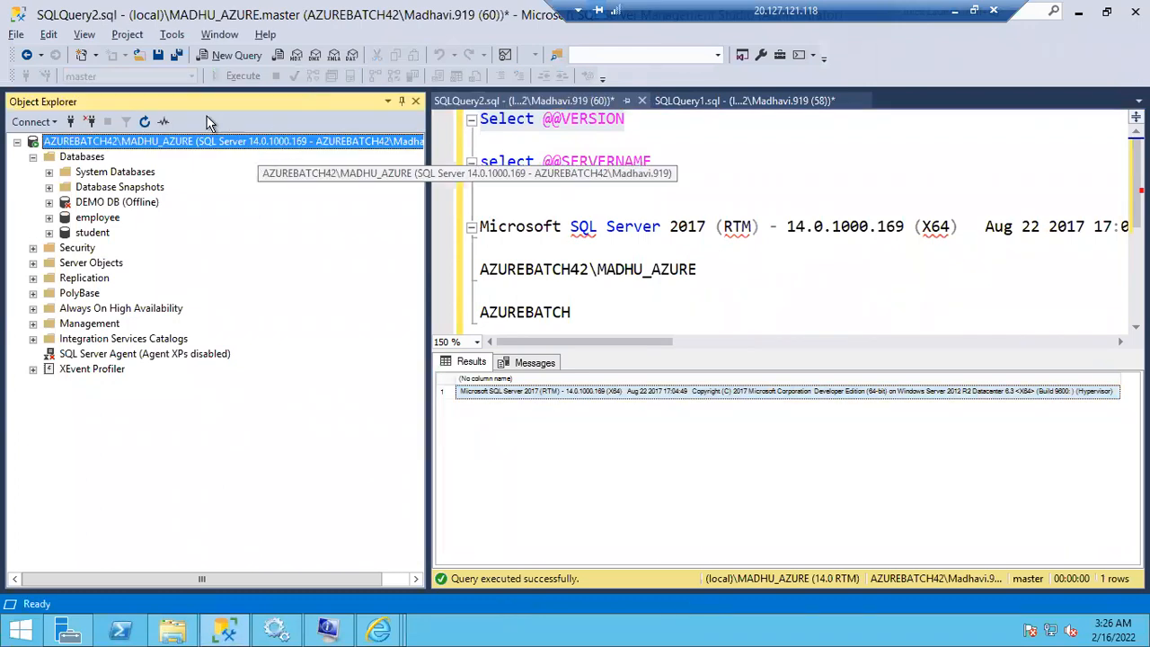
click(142, 123)
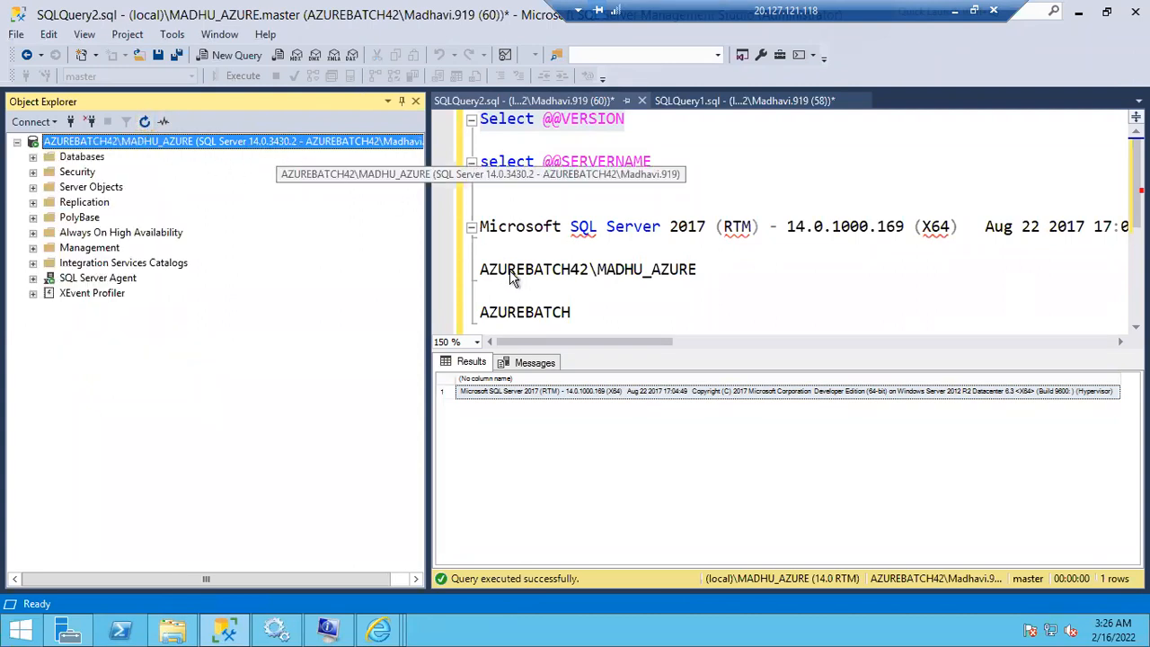
click(584, 395)
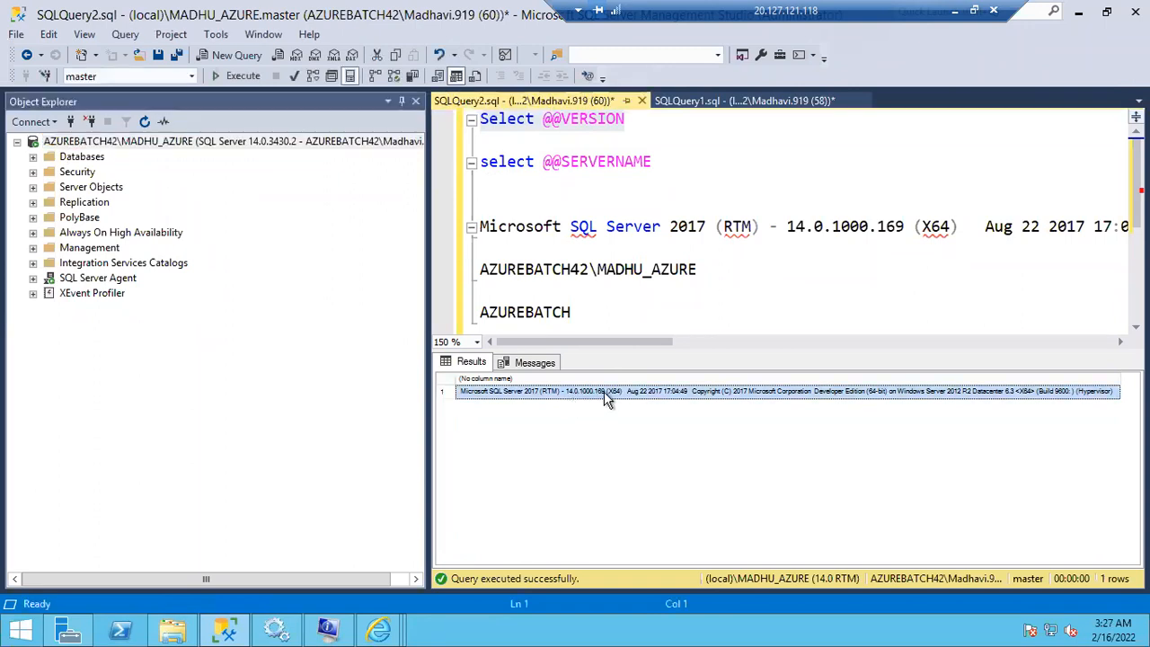
click(638, 124)
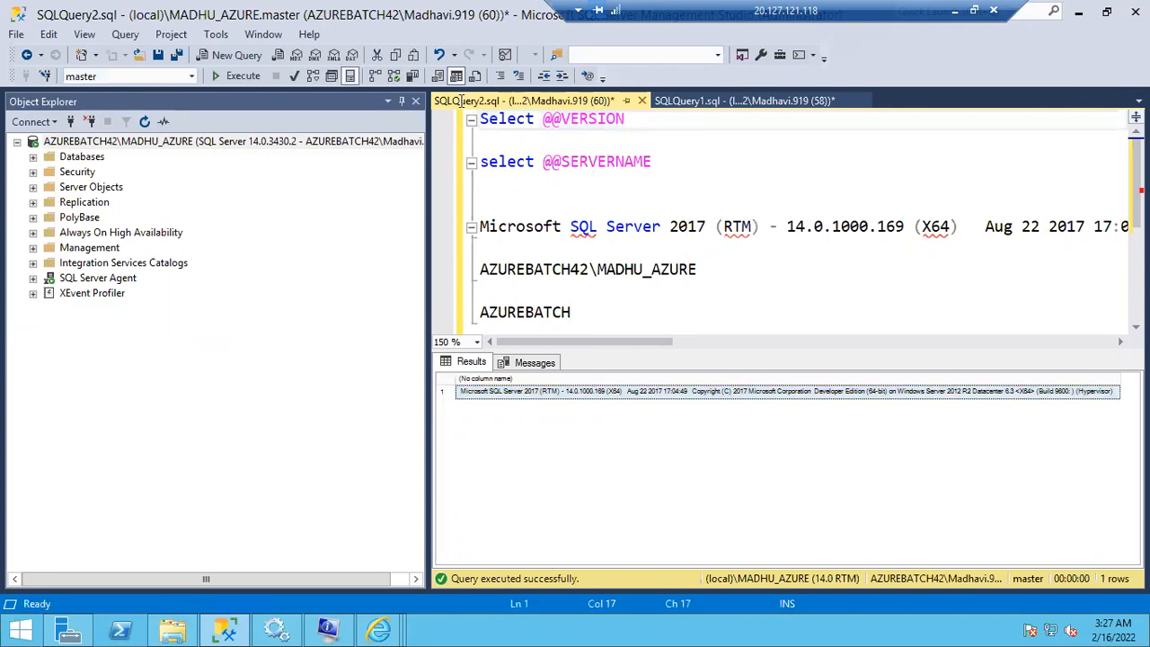
key(shift+Home)
key(F5)
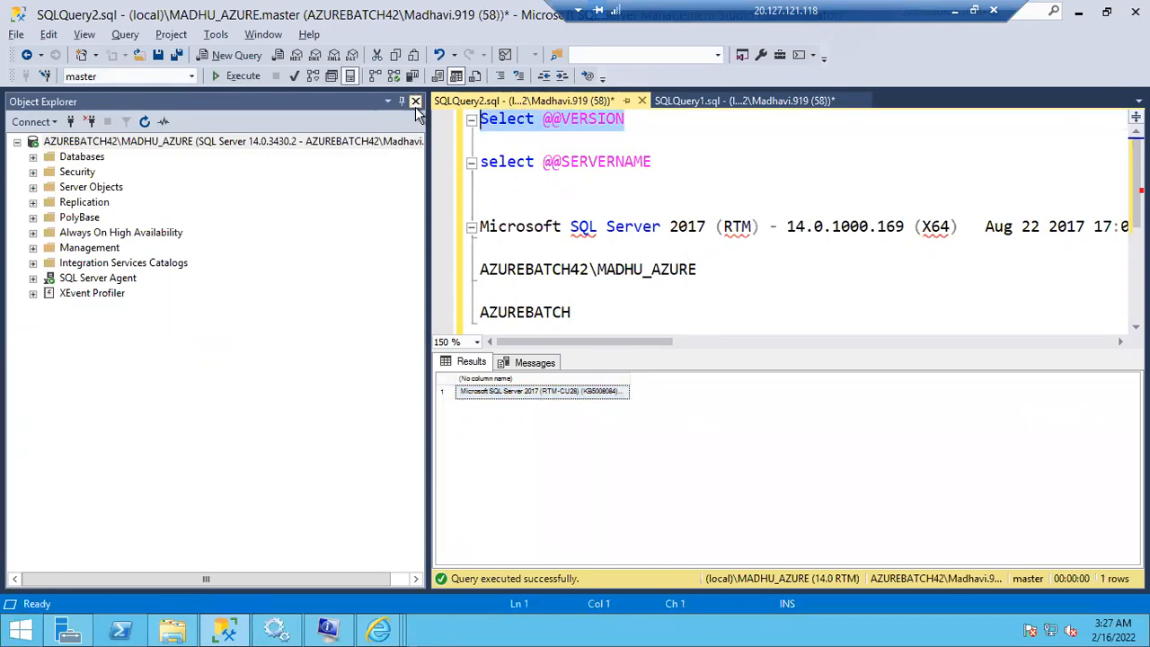
Widen the result column to fit and paste the copied version string below the AZUREBATCH line in the query.
double_click(629, 384)
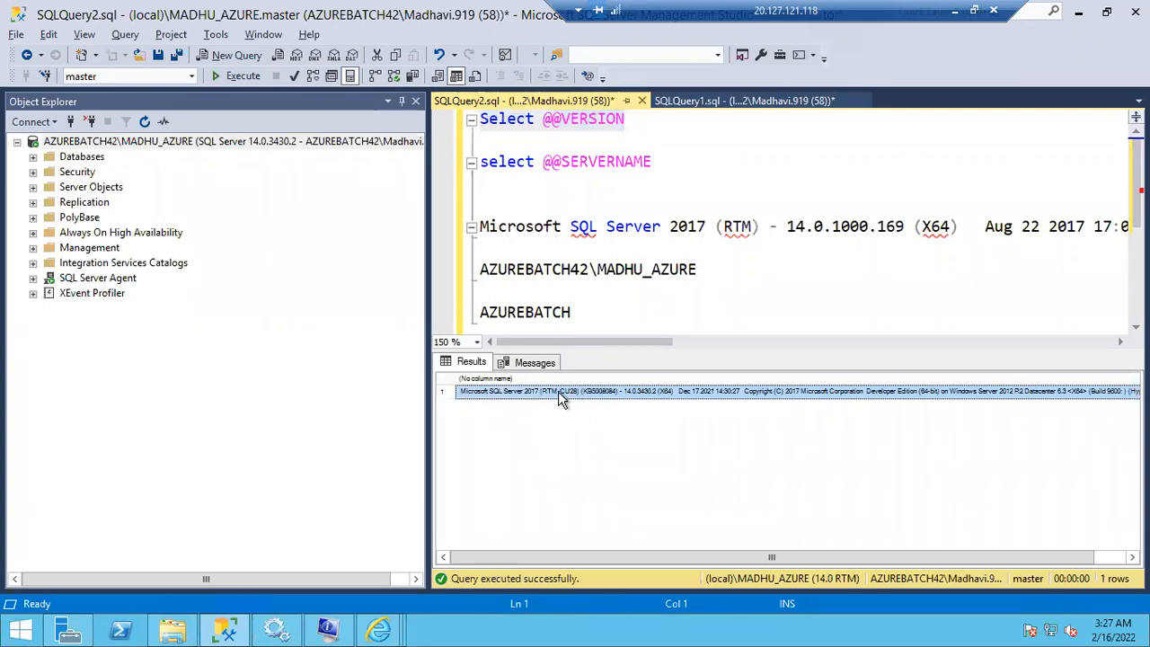
click(616, 325)
key(Return)
key(Return)
text(Microsoft SQL Server 2017 (RTM-CU28) (KB5008084) - 14.0.3430.2 (X64) Dec 17 2021 14:30:27 Copyright (C) 2017 Microsoft Corporation Developer Edition (64-bit) on Windows Server 2012 R2 Datacenter 6.3 <X64> (Build 9600: ) (Hypervisor))
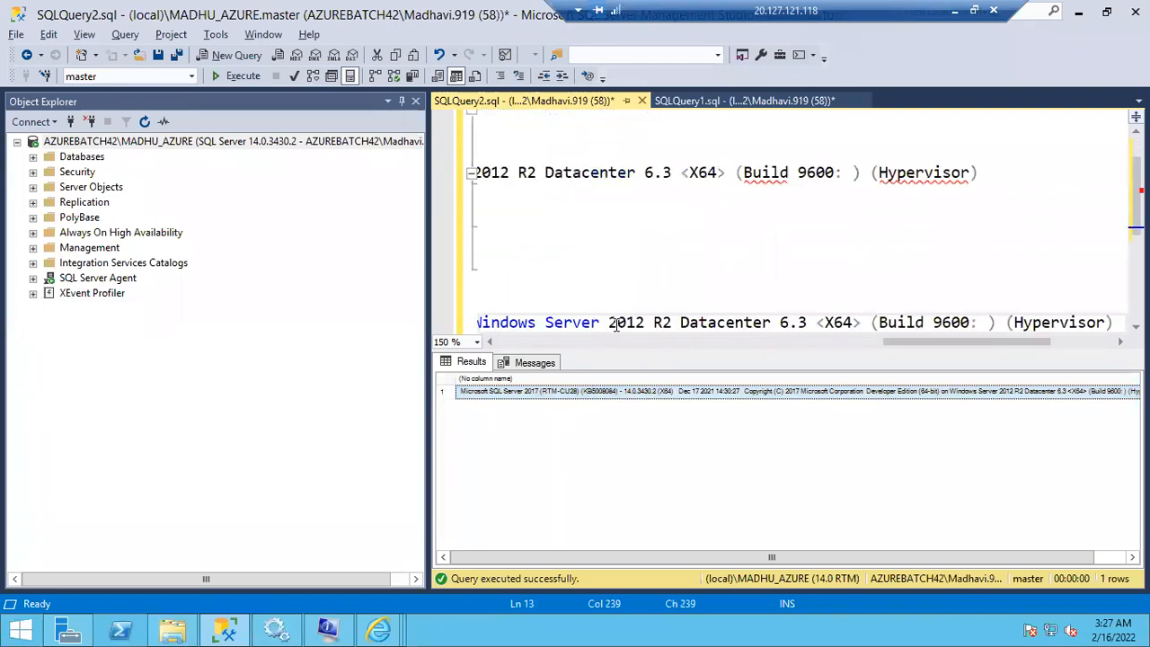
Compare the release levels and build numbers in the pre-update and post-update version strings in the query editor.
click(532, 342)
click(529, 342)
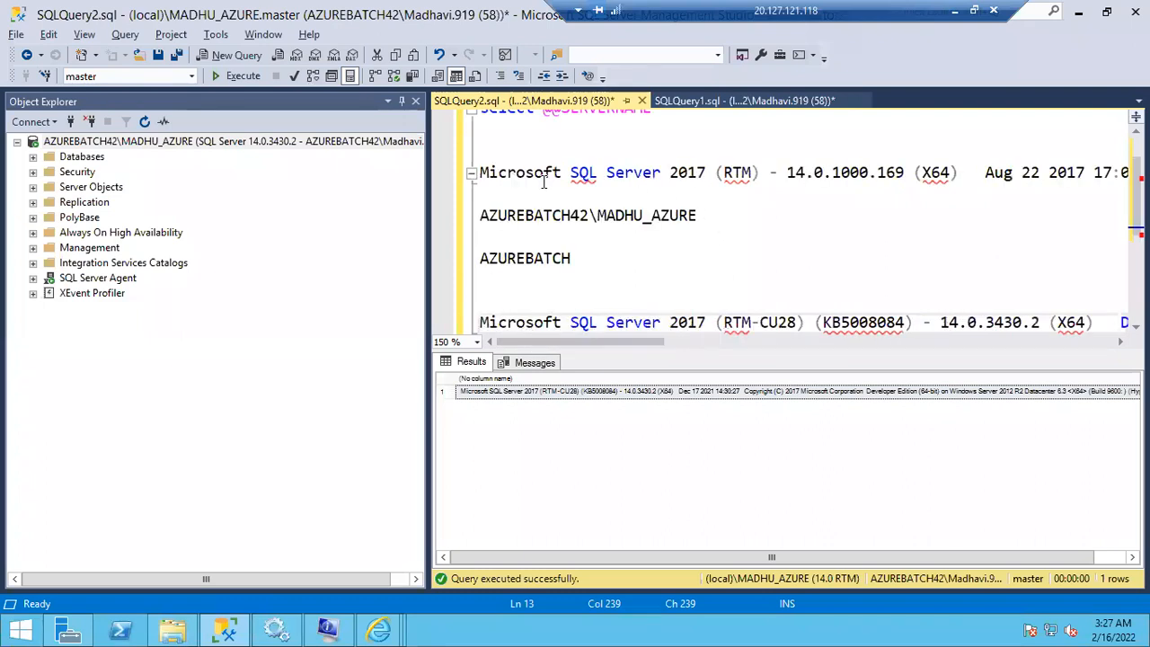
drag(482, 172, 761, 173)
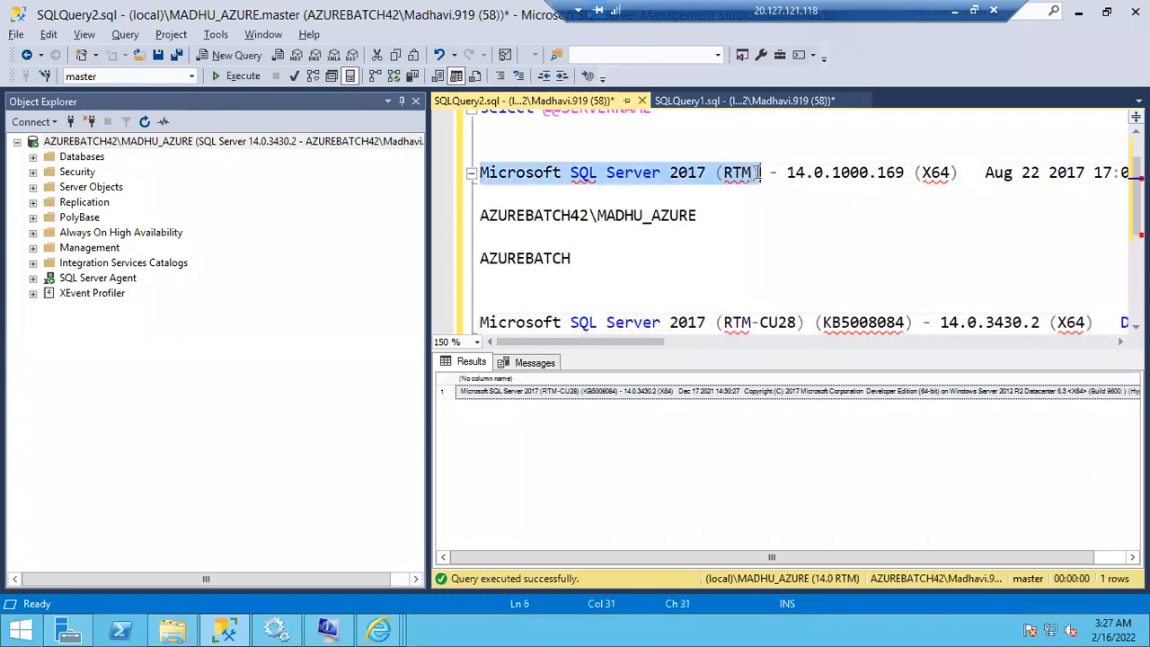
drag(482, 322, 806, 316)
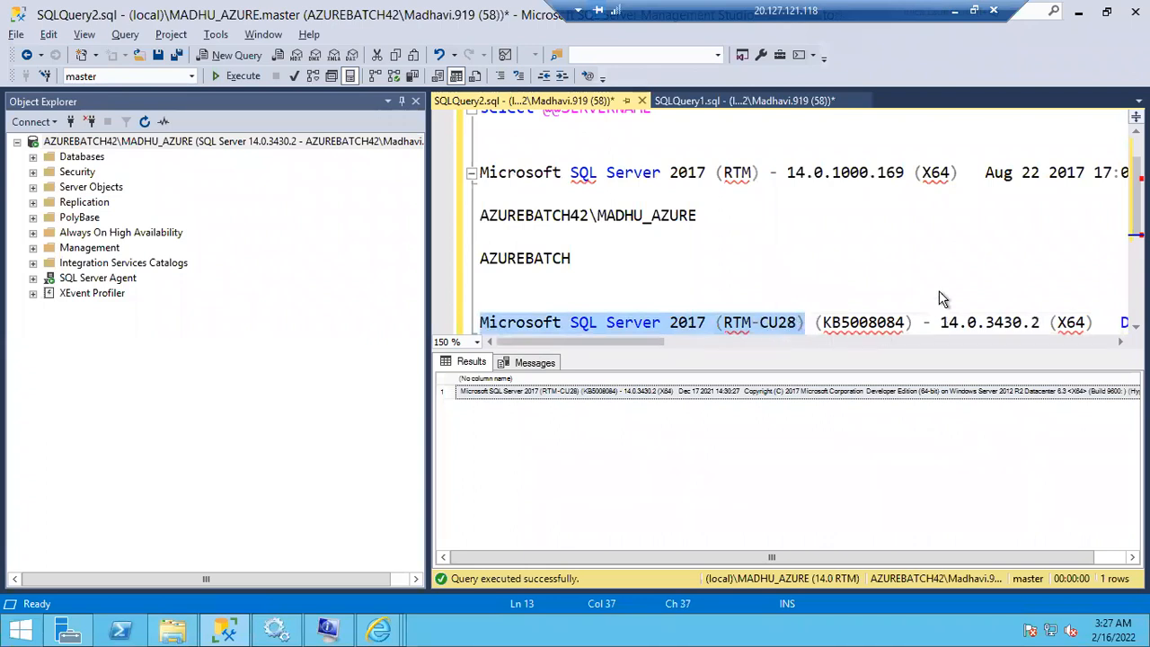
drag(787, 173, 903, 173)
drag(941, 322, 1042, 322)
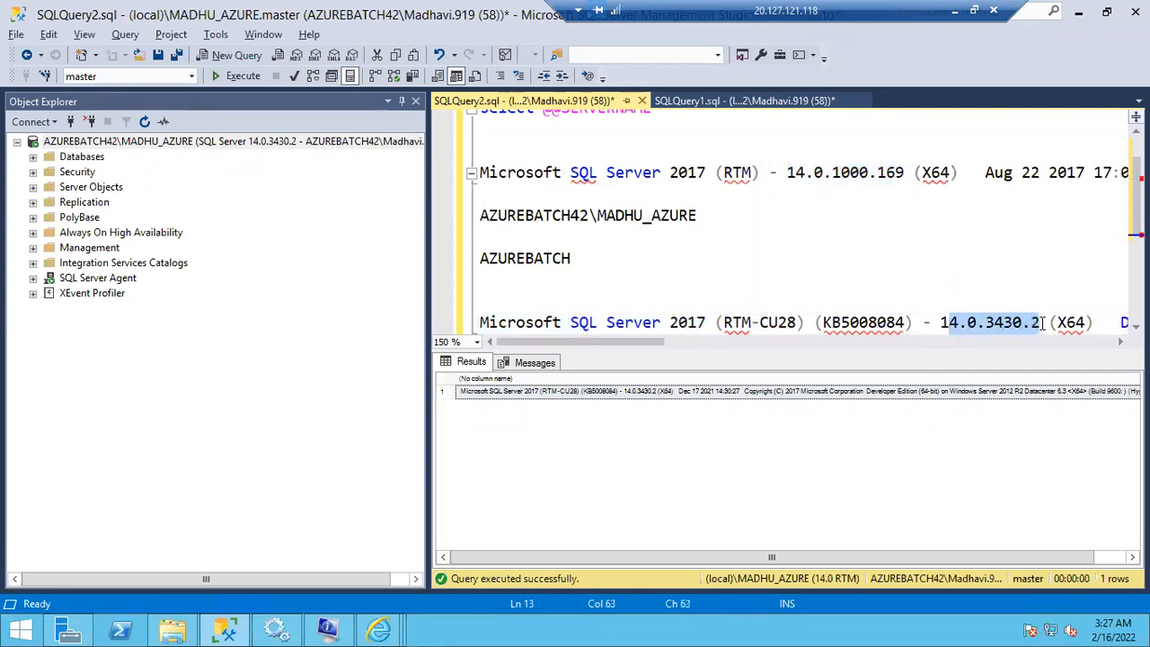